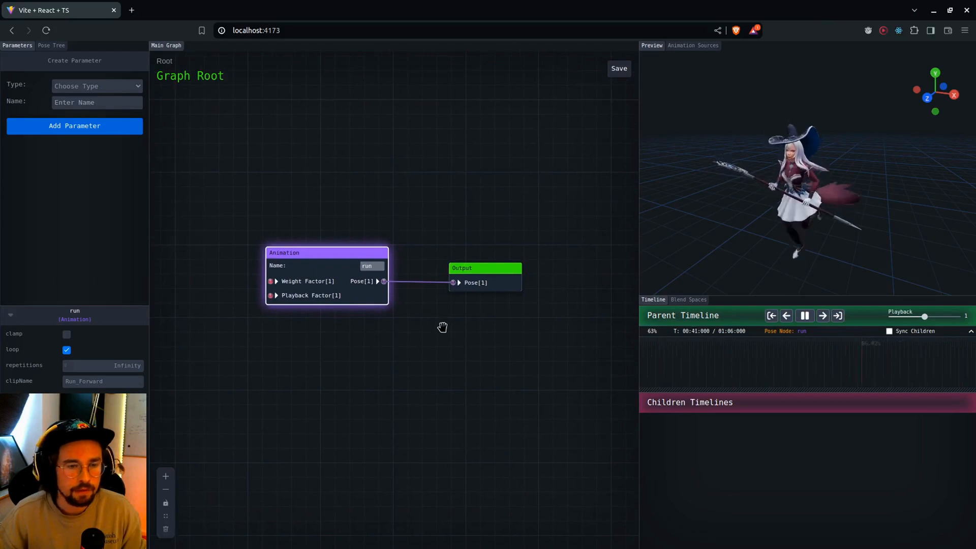
Move the Output node and the run Animation node slightly farther apart in the graph
{"action": "left_click_drag", "start_coordinate": [442, 327], "coordinate": [421, 327]}
{"action": "scroll", "coordinate": [422, 325], "scroll_direction": "up", "scroll_amount": 2}
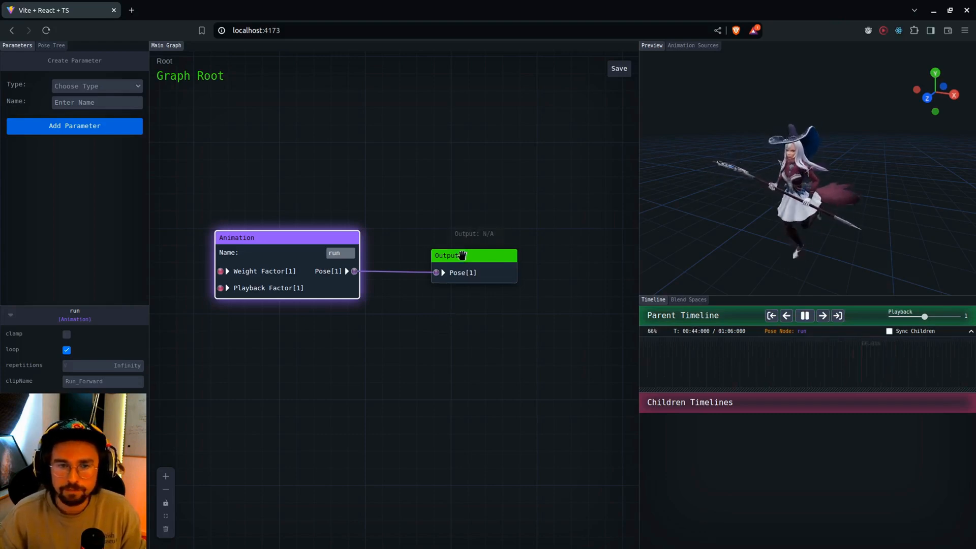
{"action": "left_click_drag", "start_coordinate": [461, 255], "coordinate": [482, 248]}
{"action": "left_click_drag", "start_coordinate": [436, 338], "coordinate": [445, 345]}
{"action": "left_click_drag", "start_coordinate": [329, 256], "coordinate": [319, 242]}
{"action": "left_click_drag", "start_coordinate": [432, 350], "coordinate": [422, 370]}
{"action": "scroll", "coordinate": [430, 355], "scroll_direction": "down", "scroll_amount": 2}
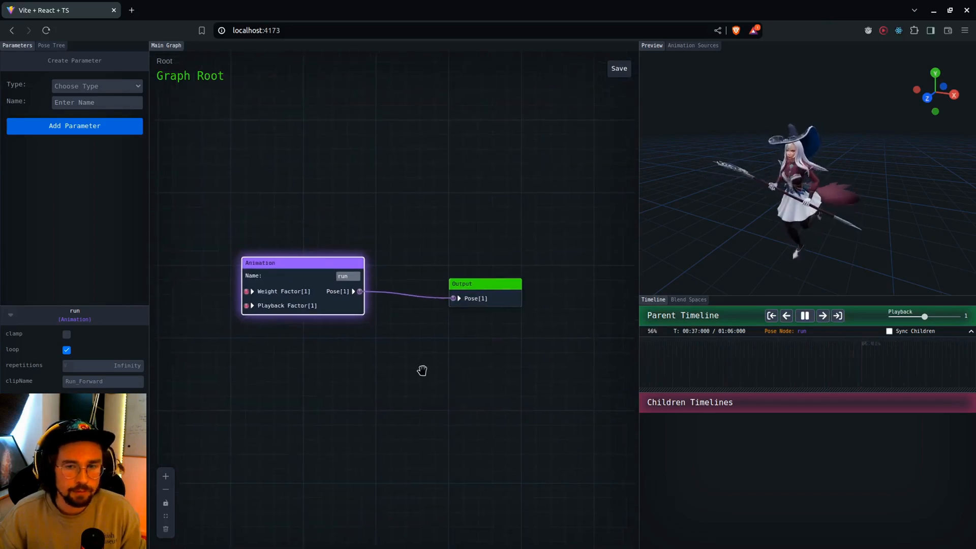
{"action": "left_click_drag", "start_coordinate": [357, 374], "coordinate": [364, 376]}
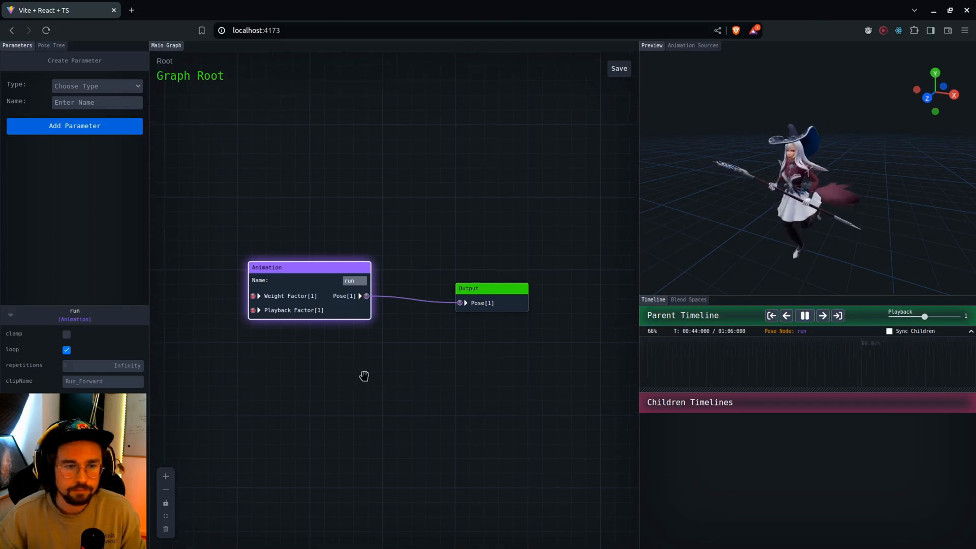
{"action": "scroll", "coordinate": [424, 362], "scroll_direction": "up", "scroll_amount": 1}
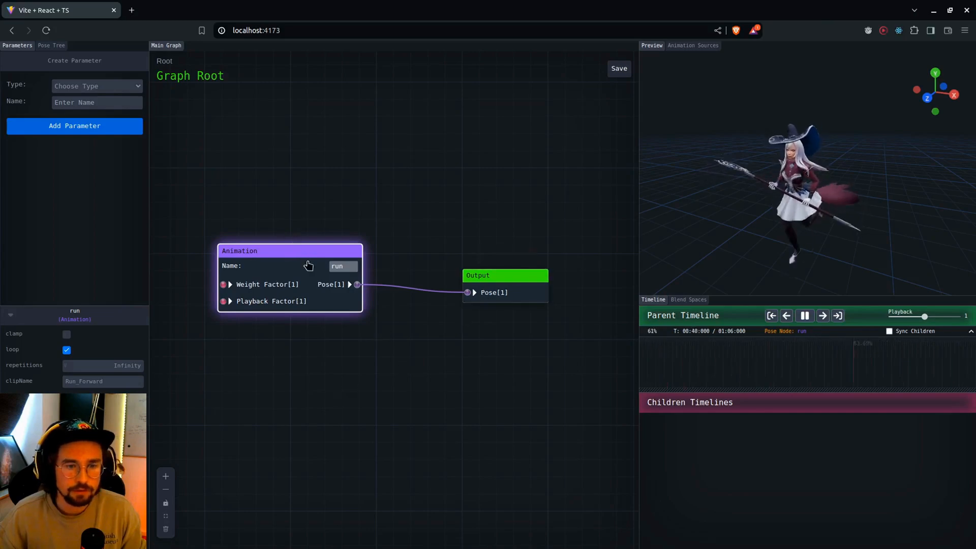
Delete the run Animation node and add a new Animation node named simple in its place
{"action": "key", "text": "BackSpace"}
{"action": "right_click", "coordinate": [283, 257]}
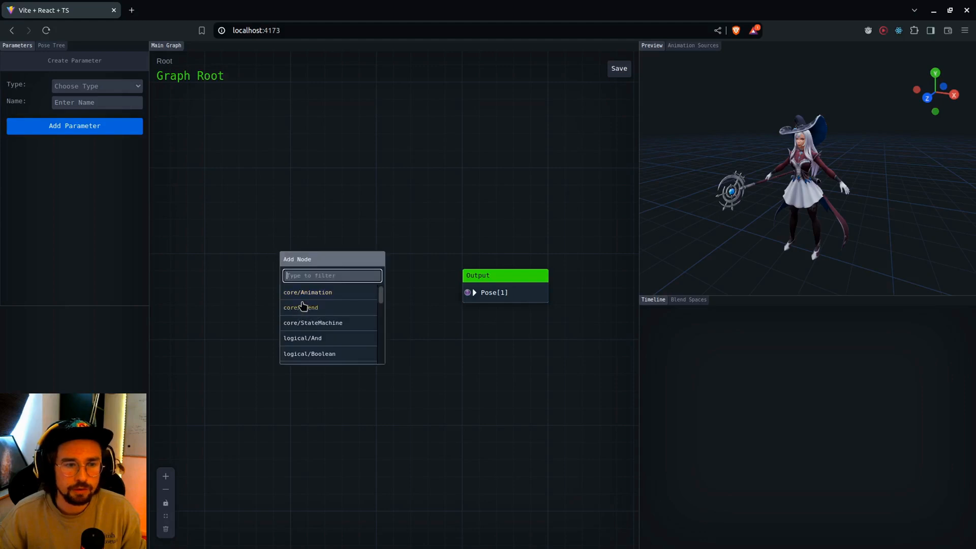
{"action": "left_click", "coordinate": [299, 295]}
{"action": "type", "text": "simple"}
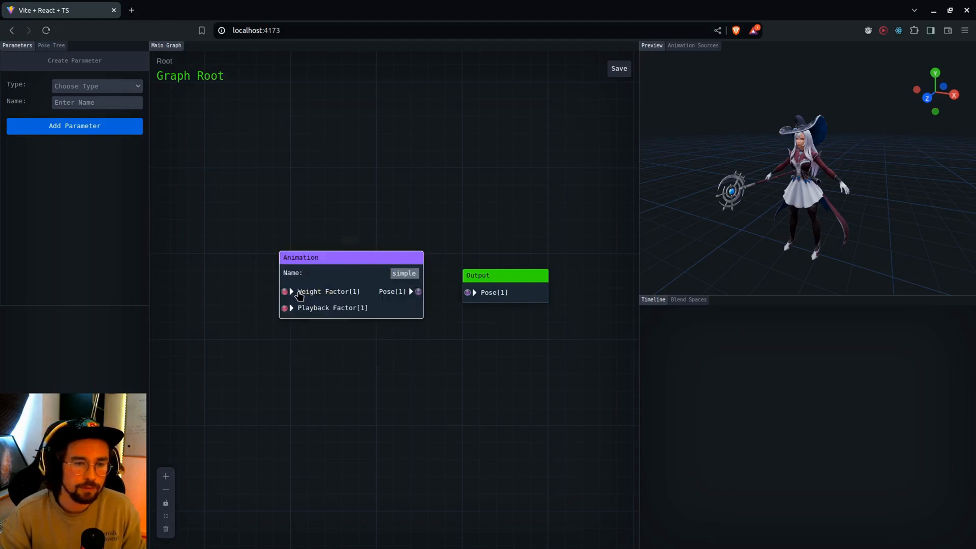
Connect the simple node's Pose to the Output node's Pose and view the character in the preview
{"action": "left_click_drag", "start_coordinate": [416, 291], "coordinate": [467, 292]}
{"action": "left_click", "coordinate": [371, 257]}
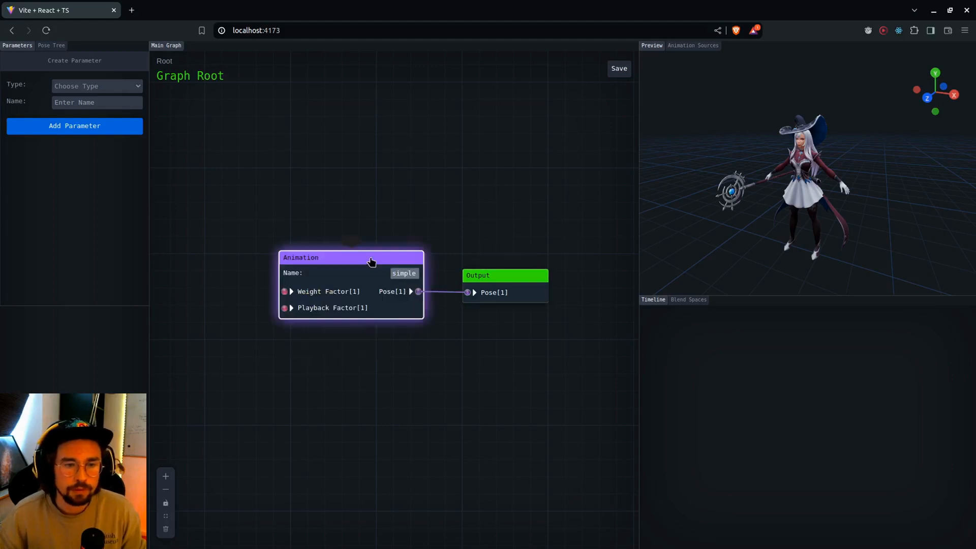
{"action": "scroll", "coordinate": [797, 208], "scroll_direction": "up", "scroll_amount": 8}
{"action": "left_click_drag", "start_coordinate": [764, 123], "coordinate": [762, 132]}
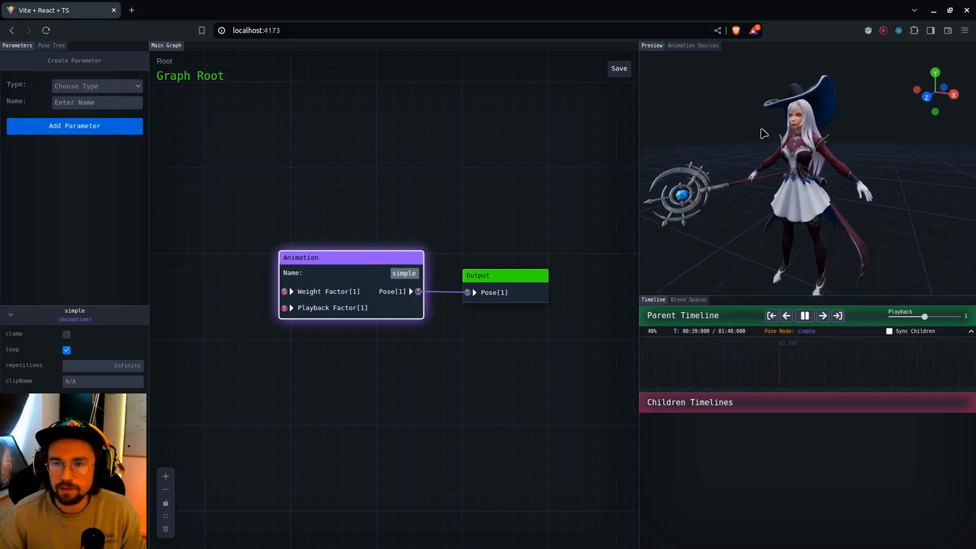
{"action": "scroll", "coordinate": [749, 131], "scroll_direction": "down", "scroll_amount": 8}
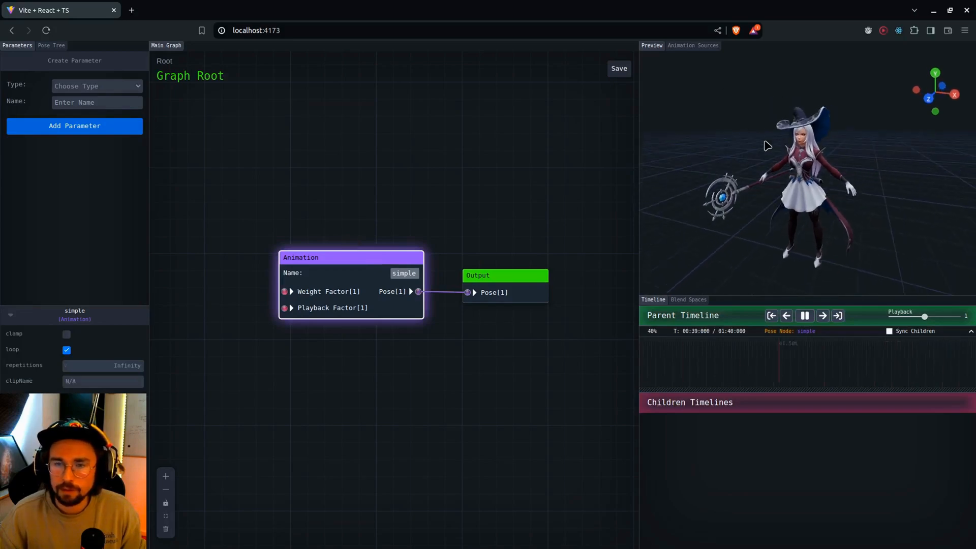
Assign the Combat_2HL_Attack clip to the simple node and preview the animation
{"action": "left_click", "coordinate": [691, 47]}
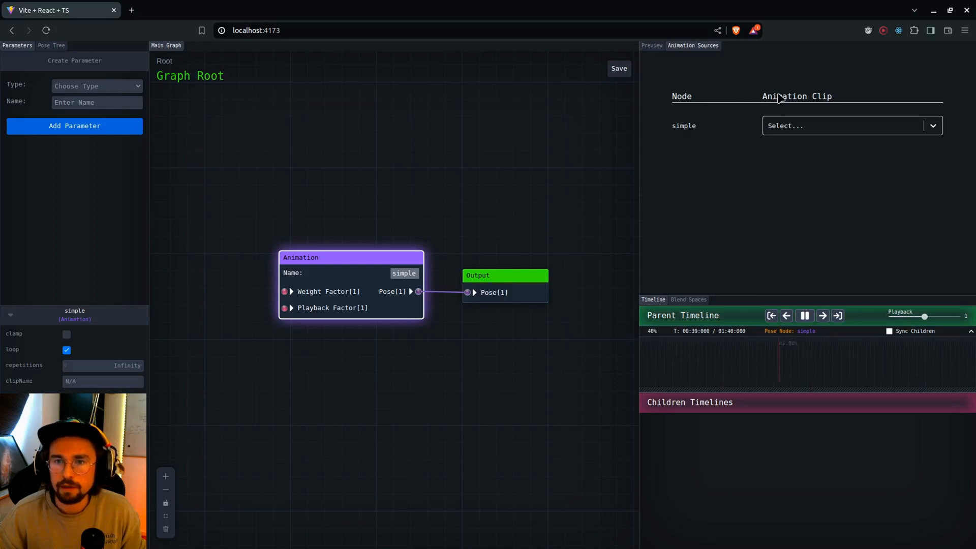
{"action": "left_click", "coordinate": [801, 126]}
{"action": "left_click", "coordinate": [810, 149]}
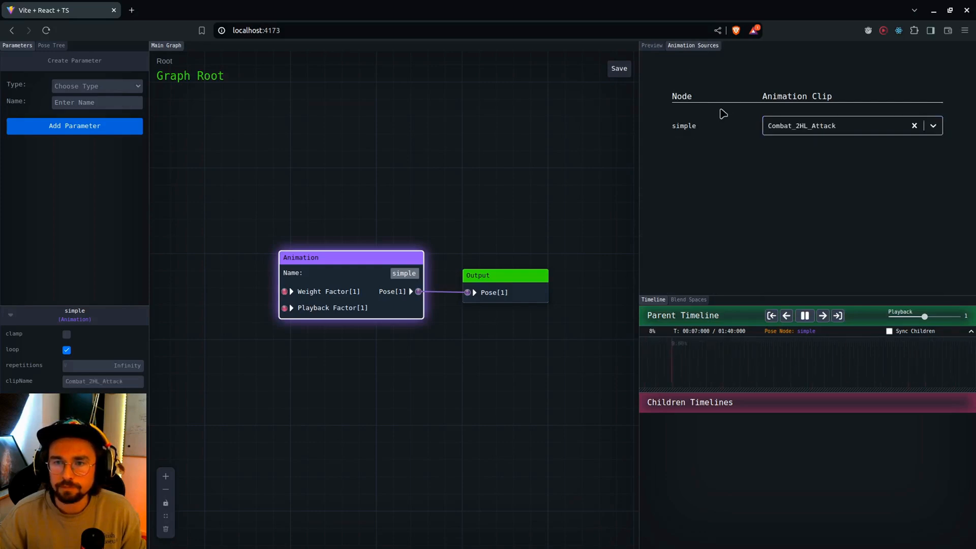
{"action": "left_click", "coordinate": [646, 46]}
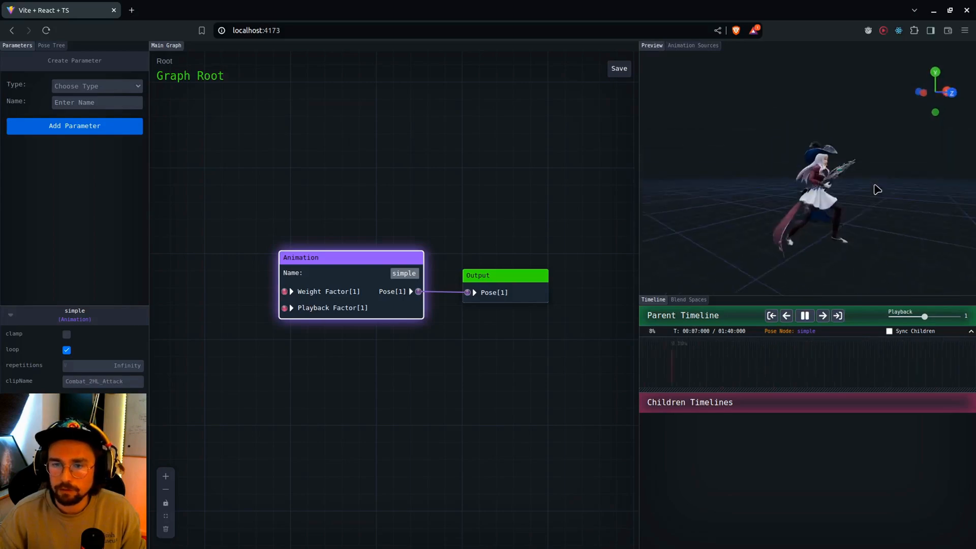
Change the simple node's clip to Emote_Laugh and preview the animation
{"action": "left_click", "coordinate": [693, 46]}
{"action": "left_click", "coordinate": [773, 122]}
{"action": "scroll", "coordinate": [812, 226], "scroll_direction": "down", "scroll_amount": 5}
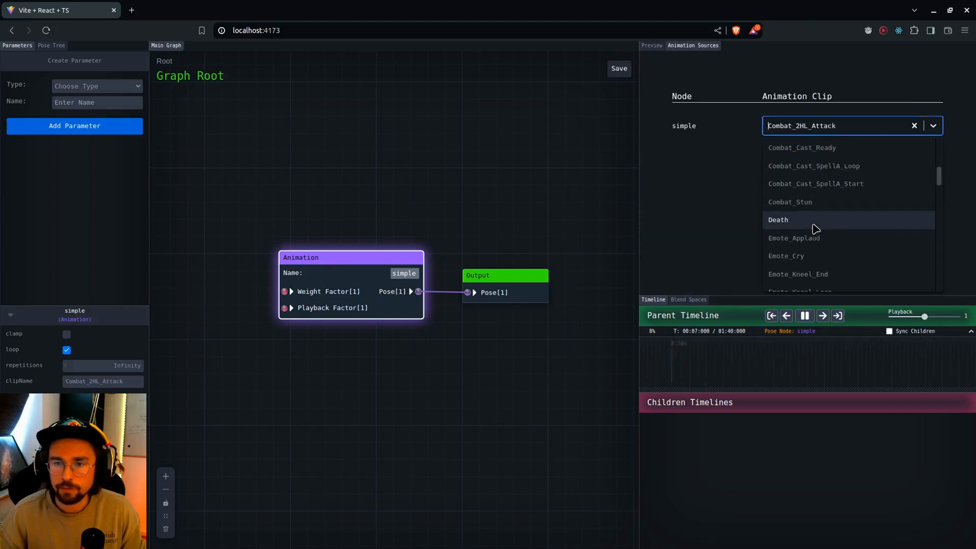
{"action": "left_click", "coordinate": [799, 222]}
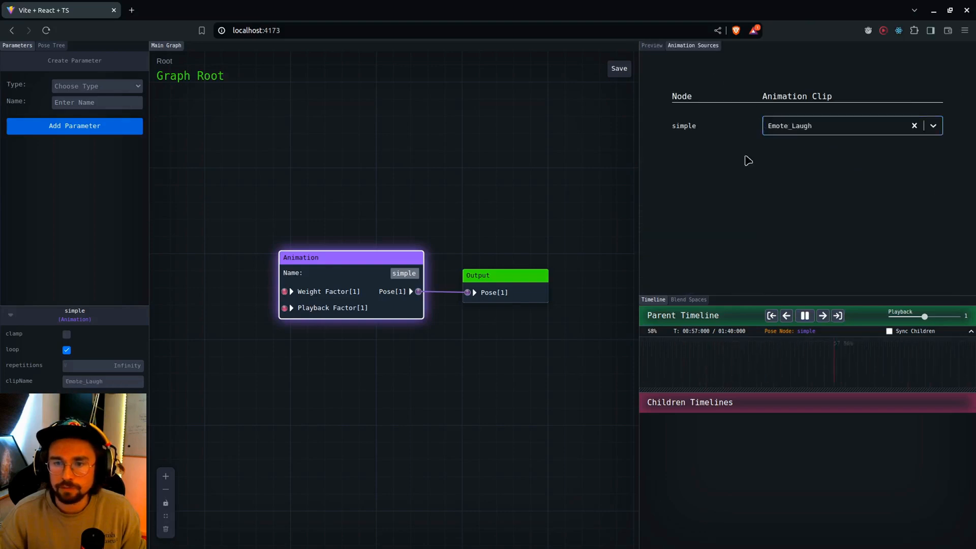
{"action": "left_click", "coordinate": [653, 46]}
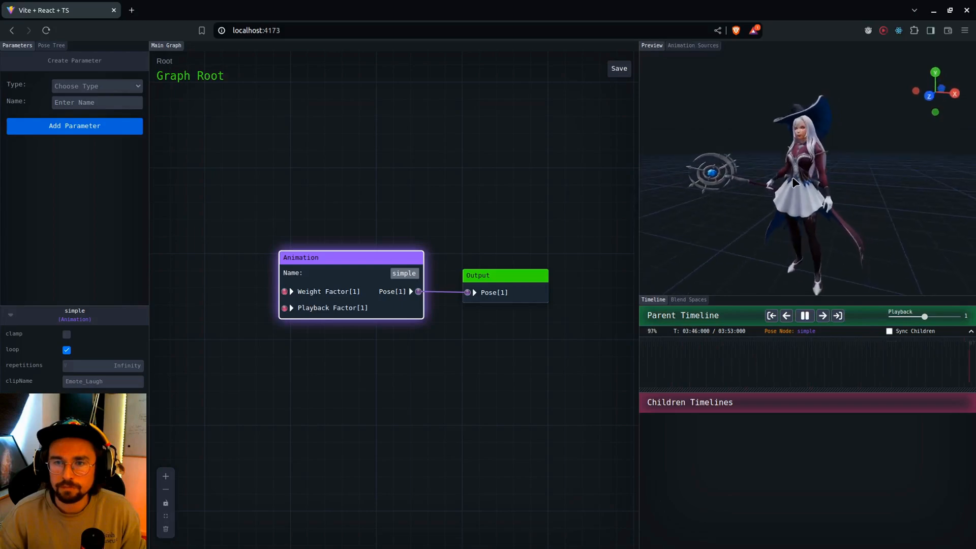
Set the simple node's clip to Run_Forward and preview the animation
{"action": "left_click", "coordinate": [692, 46]}
{"action": "left_click", "coordinate": [774, 125]}
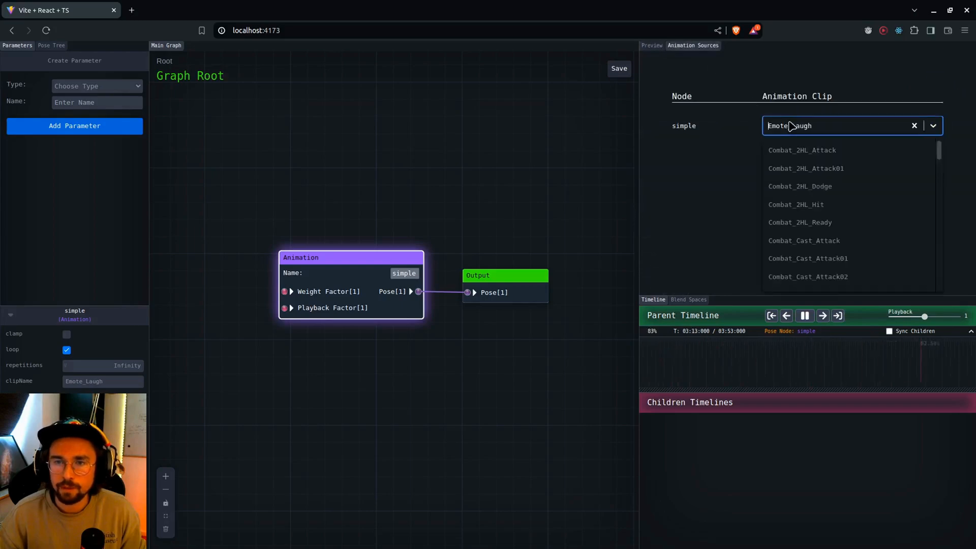
{"action": "type", "text": "run"}
{"action": "key", "text": "Down"}
{"action": "key", "text": "Return"}
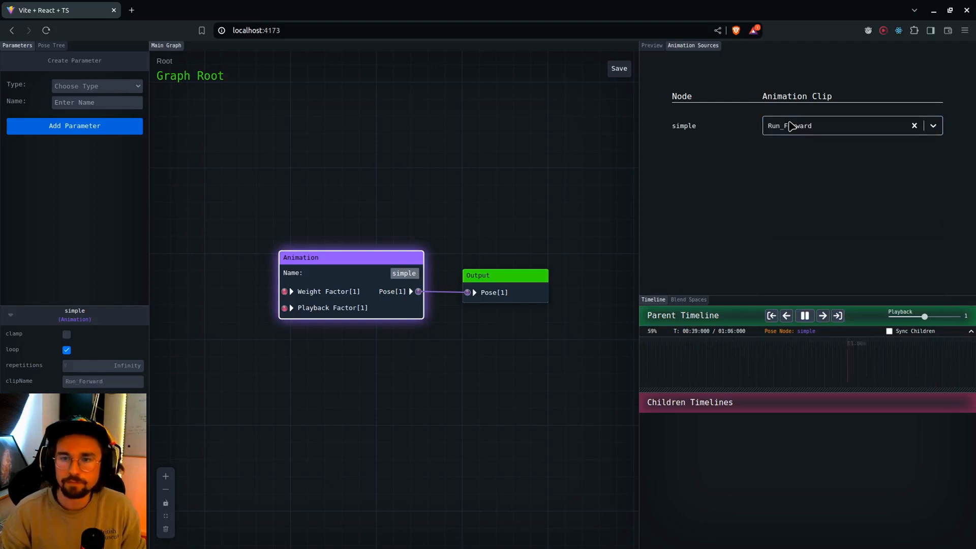
{"action": "left_click", "coordinate": [653, 47]}
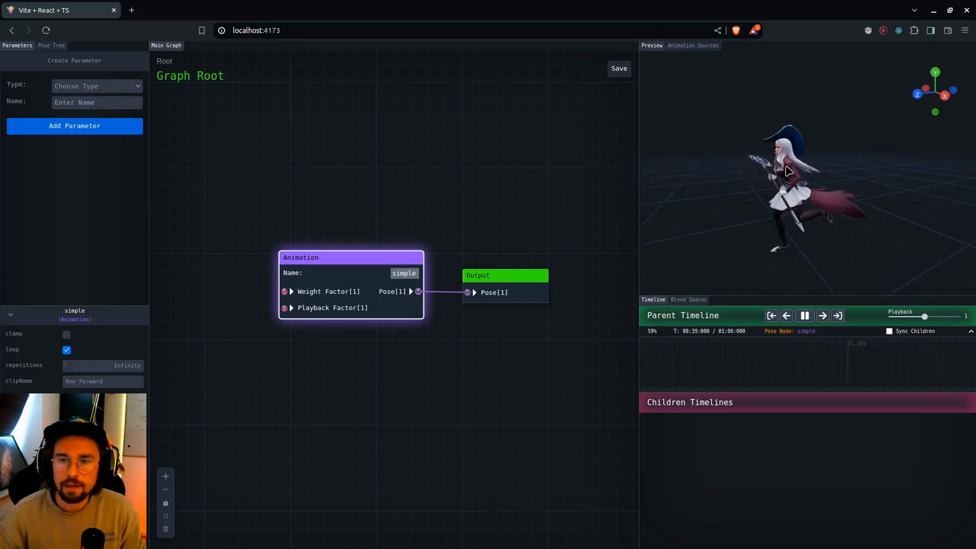
Slow the parent timeline's playback to 0.1 and view the running character from other angles
{"action": "left_click_drag", "start_coordinate": [924, 316], "coordinate": [891, 316]}
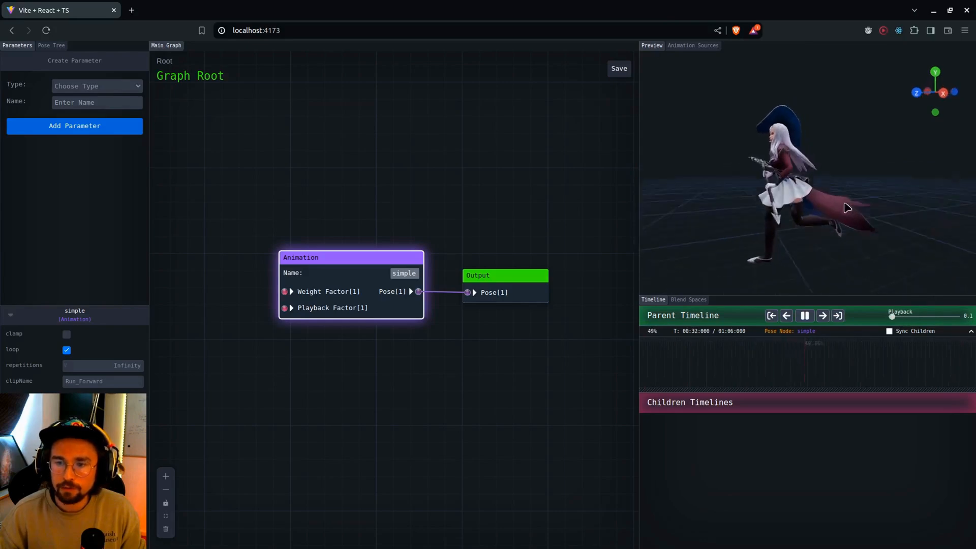
{"action": "left_click_drag", "start_coordinate": [847, 207], "coordinate": [819, 187]}
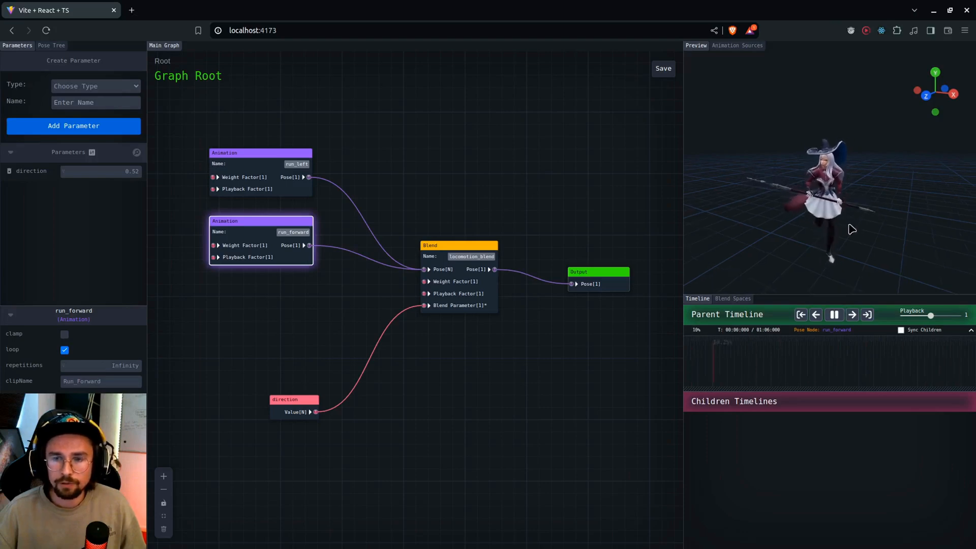
{"action": "left_click_drag", "start_coordinate": [851, 230], "coordinate": [845, 243]}
Nudge the run_left Animation node outward and move the locomotion_blend node up beside the run_forward node
{"action": "left_click_drag", "start_coordinate": [487, 162], "coordinate": [481, 158]}
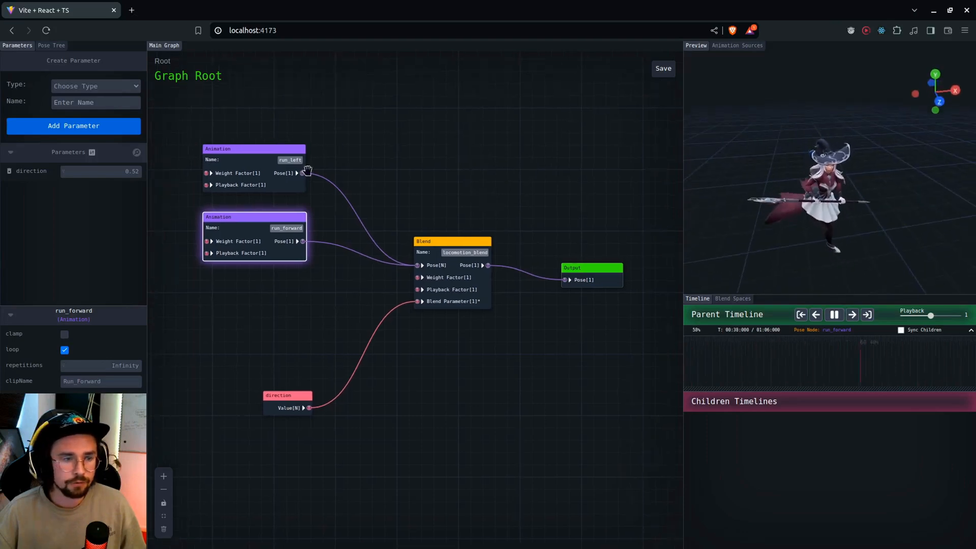
{"action": "left_click", "coordinate": [274, 163]}
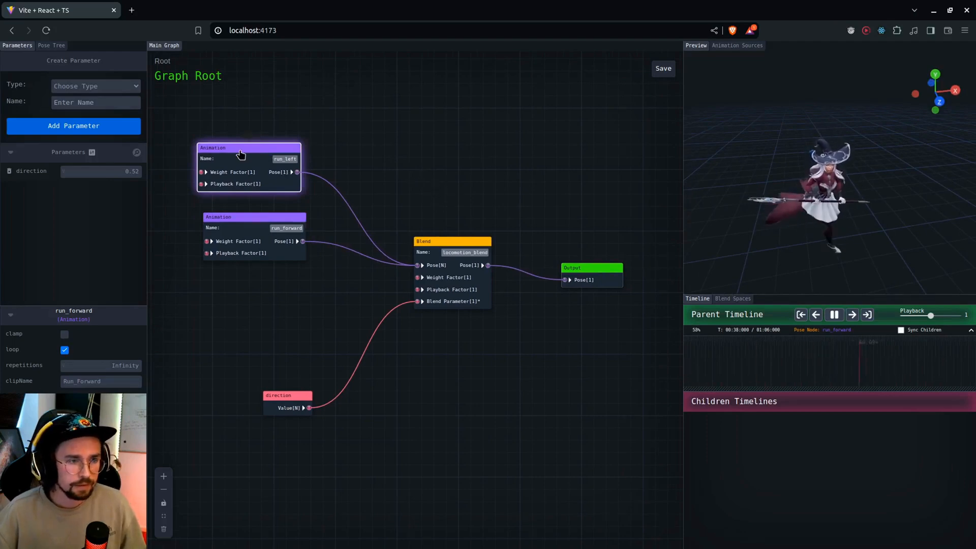
{"action": "left_click", "coordinate": [263, 222]}
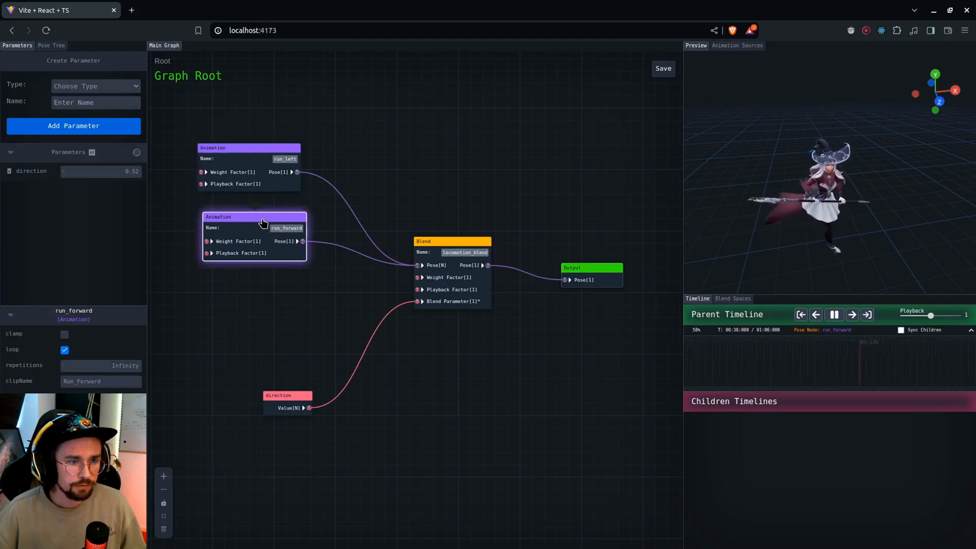
{"action": "scroll", "coordinate": [444, 214], "scroll_direction": "up", "scroll_amount": 2}
{"action": "left_click_drag", "start_coordinate": [445, 213], "coordinate": [451, 196]}
{"action": "left_click_drag", "start_coordinate": [481, 229], "coordinate": [490, 204]}
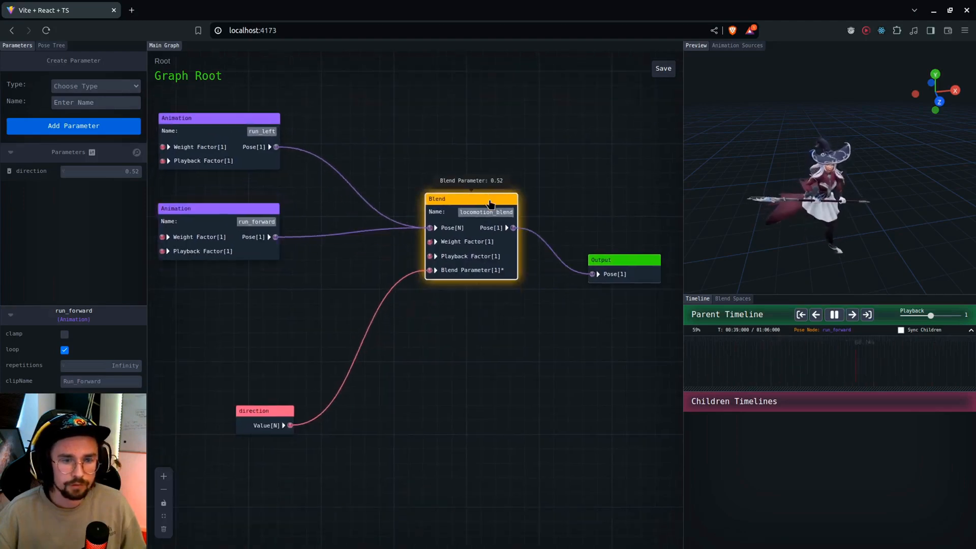
{"action": "left_click_drag", "start_coordinate": [443, 146], "coordinate": [450, 155]}
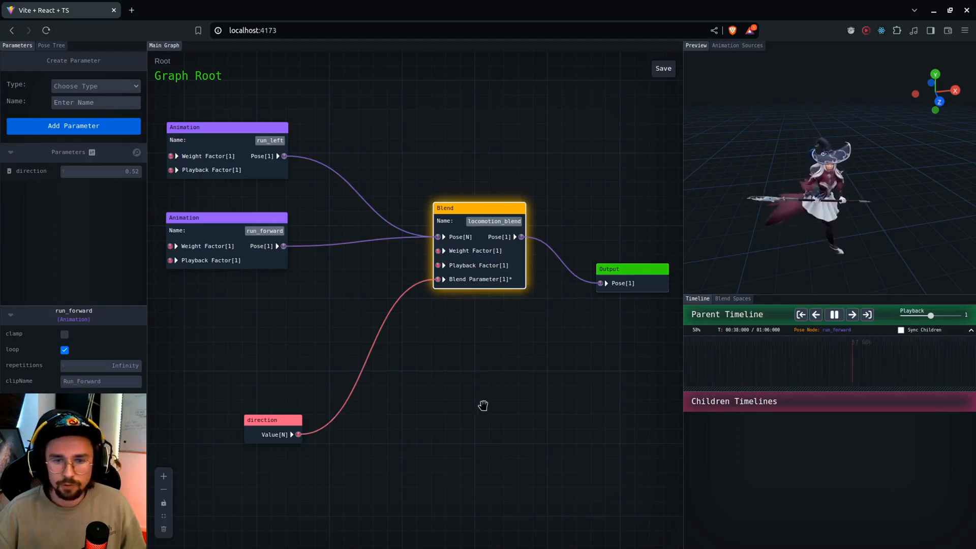
{"action": "scroll", "coordinate": [483, 405], "scroll_direction": "down", "scroll_amount": 1}
Open the locomotion_blend blend space and move its handle toward run_left, then back to slightly past the middle, viewing the character from several angles
{"action": "left_click_drag", "start_coordinate": [849, 216], "coordinate": [796, 244]}
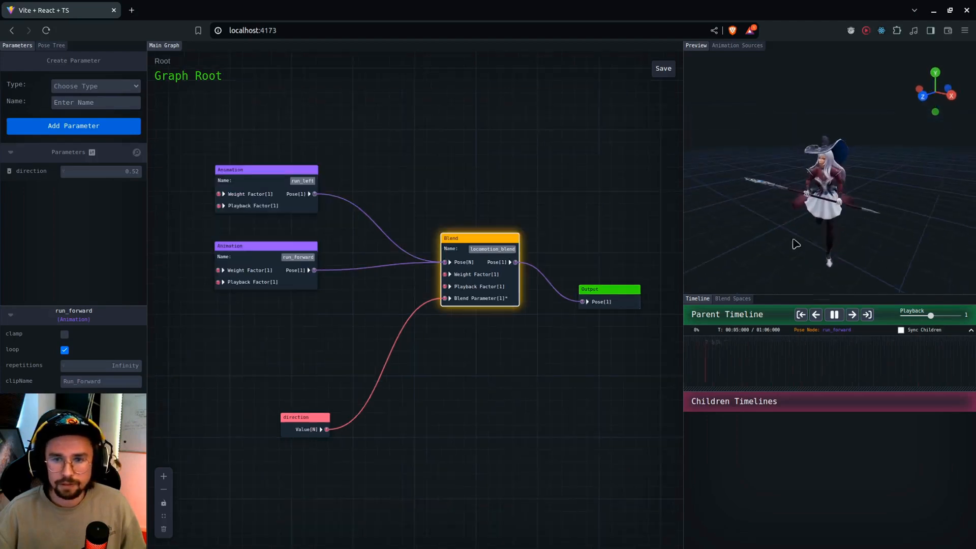
{"action": "left_click", "coordinate": [728, 300]}
{"action": "left_click_drag", "start_coordinate": [797, 393], "coordinate": [794, 415]}
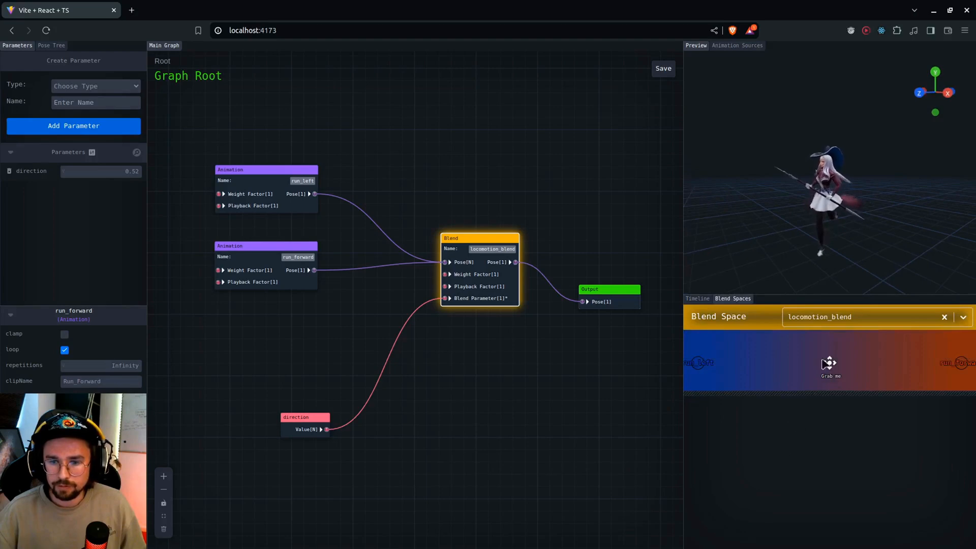
{"action": "left_click_drag", "start_coordinate": [922, 215], "coordinate": [841, 227]}
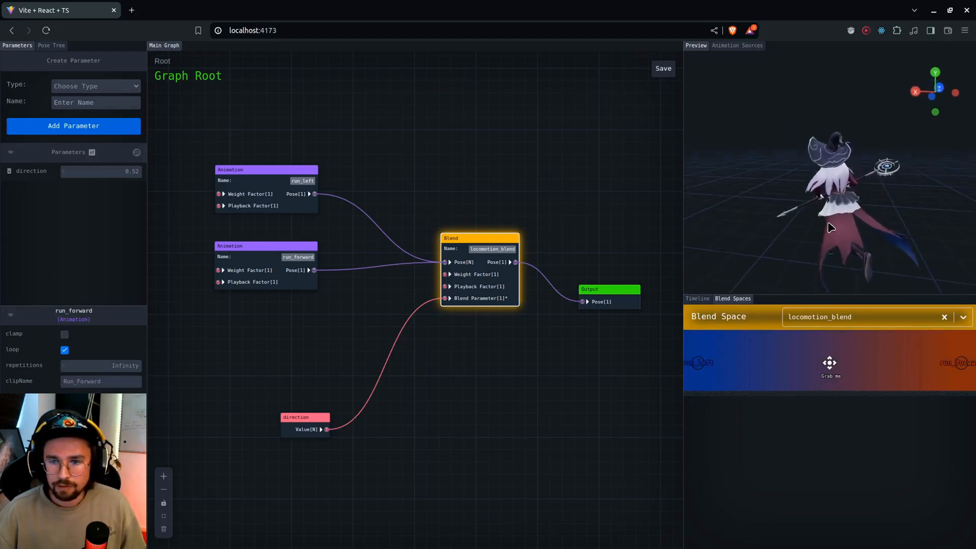
{"action": "left_click_drag", "start_coordinate": [827, 372], "coordinate": [695, 367]}
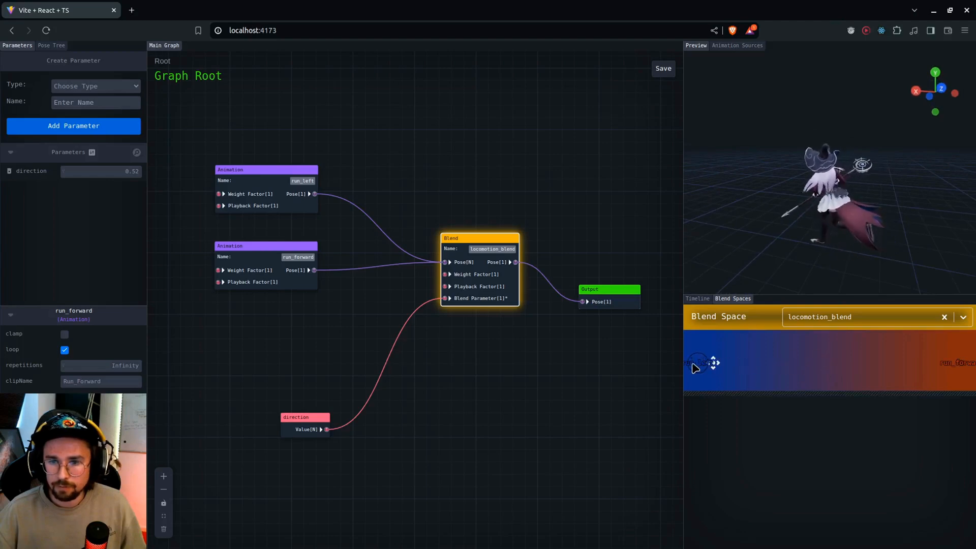
{"action": "left_click_drag", "start_coordinate": [800, 362], "coordinate": [762, 353]}
{"action": "left_click_drag", "start_coordinate": [725, 189], "coordinate": [854, 198]}
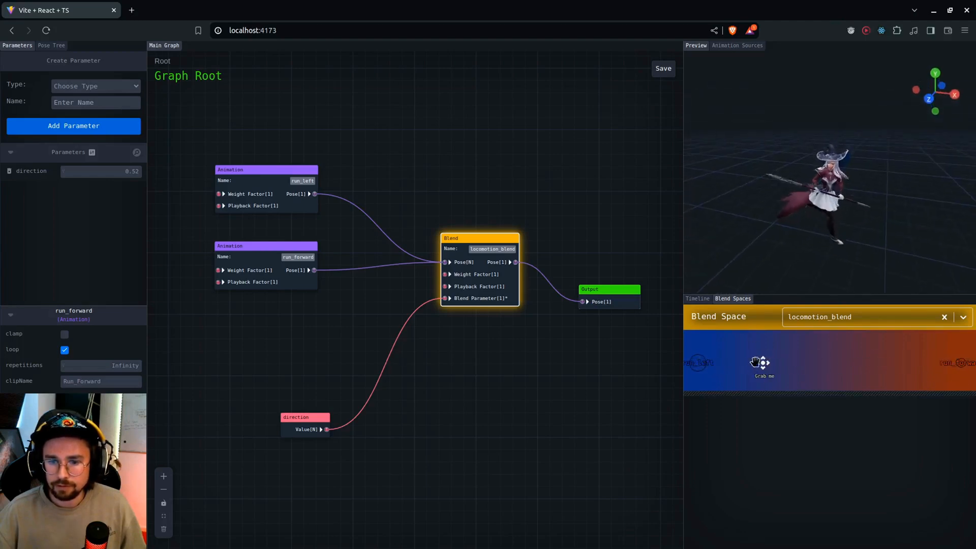
{"action": "left_click_drag", "start_coordinate": [763, 362], "coordinate": [858, 378]}
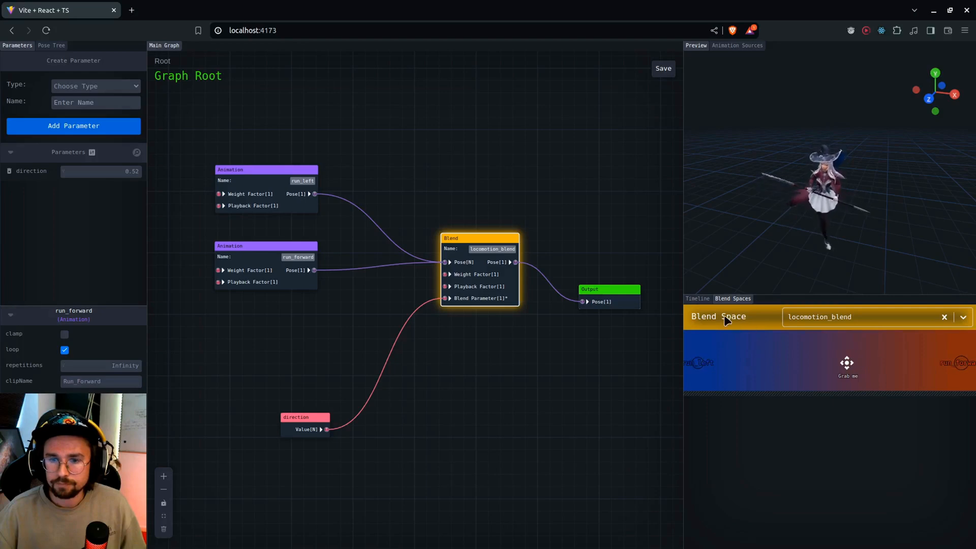
Return to the parent timeline and pause the animation playback
{"action": "left_click", "coordinate": [697, 298]}
{"action": "left_click", "coordinate": [830, 322]}
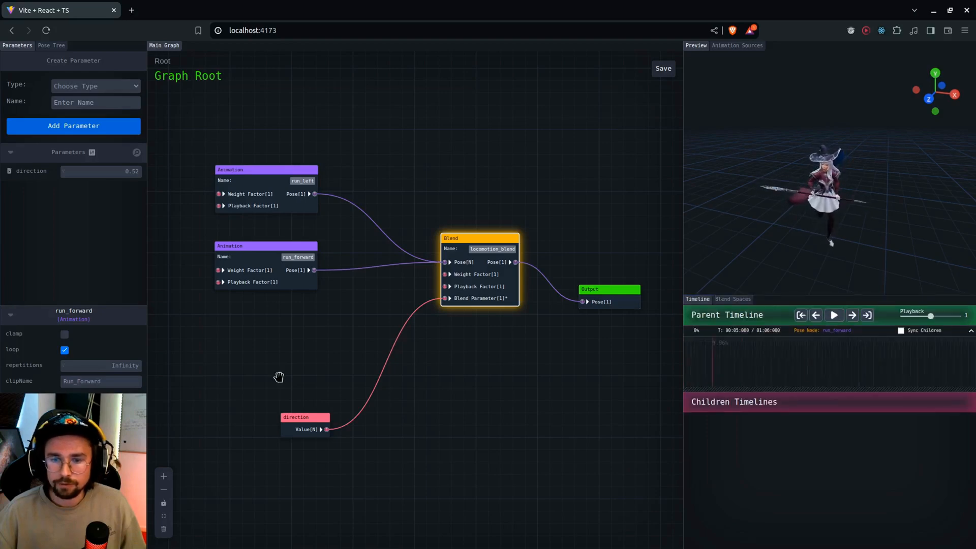
Add an Animation node named run_right below run_forward and connect its Pose to the locomotion_blend node's Pose input
{"action": "left_click_drag", "start_coordinate": [279, 376], "coordinate": [295, 337]}
{"action": "right_click", "coordinate": [256, 271]}
{"action": "left_click", "coordinate": [288, 313]}
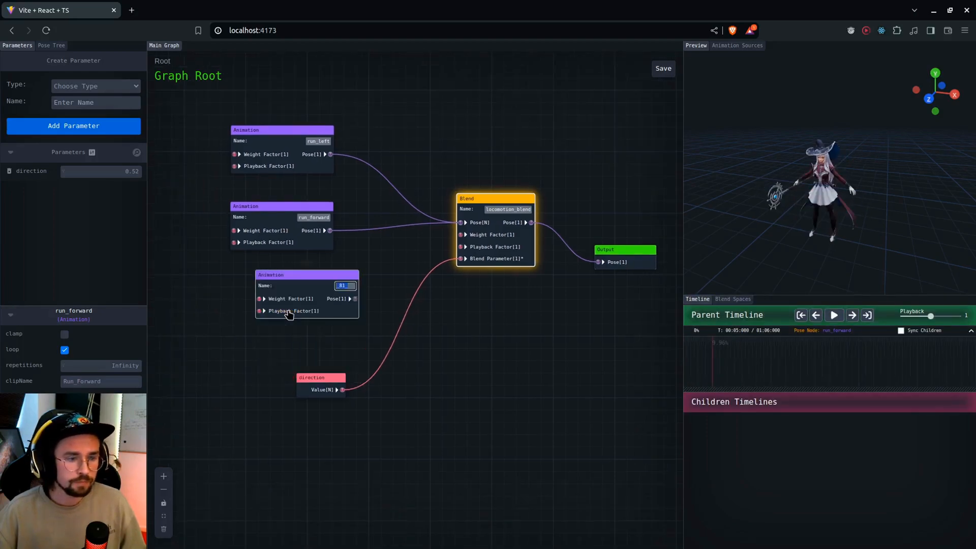
{"action": "type", "text": "run_right"}
{"action": "key", "text": "Return"}
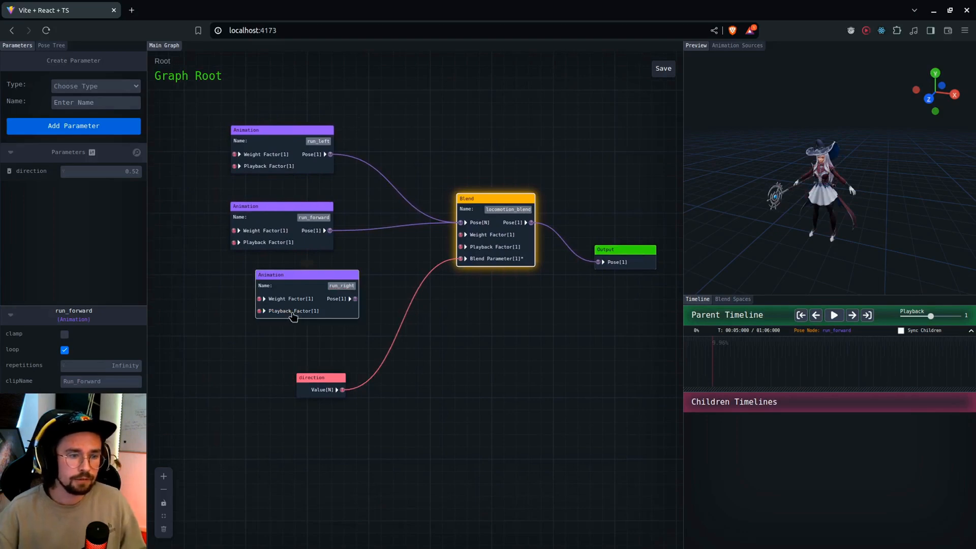
{"action": "left_click_drag", "start_coordinate": [294, 285], "coordinate": [271, 289]}
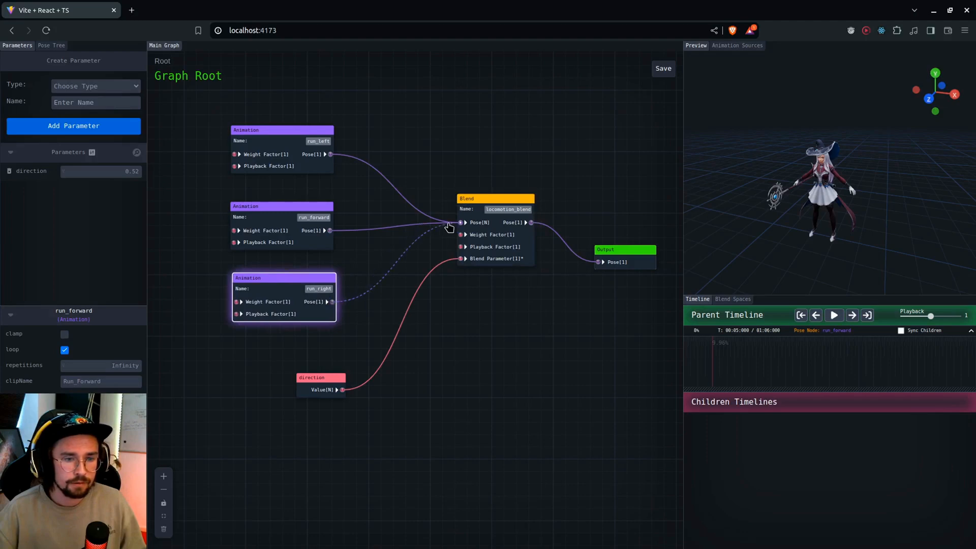
Assign the Run_Right animation clip to the run_right node
{"action": "left_click", "coordinate": [727, 46]}
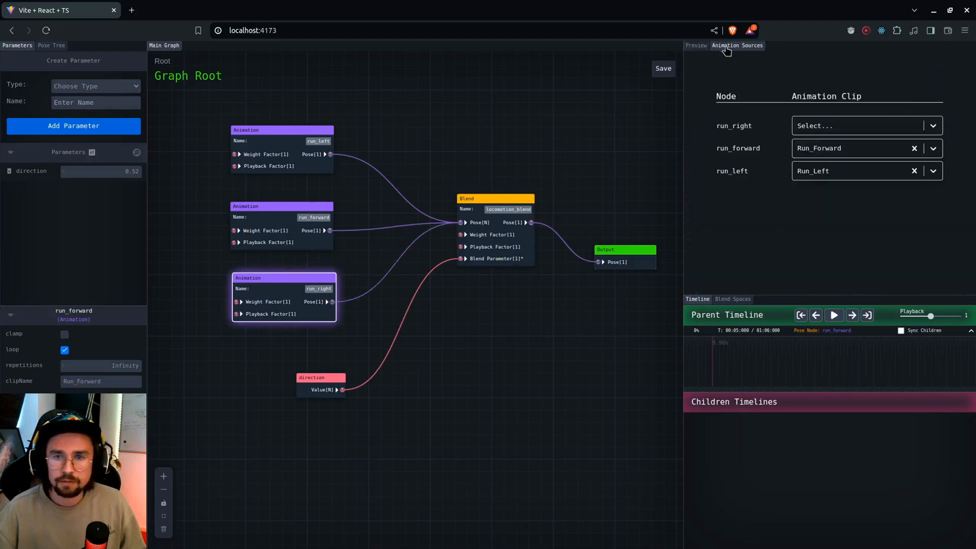
{"action": "left_click", "coordinate": [839, 126]}
{"action": "type", "text": "run_ri"}
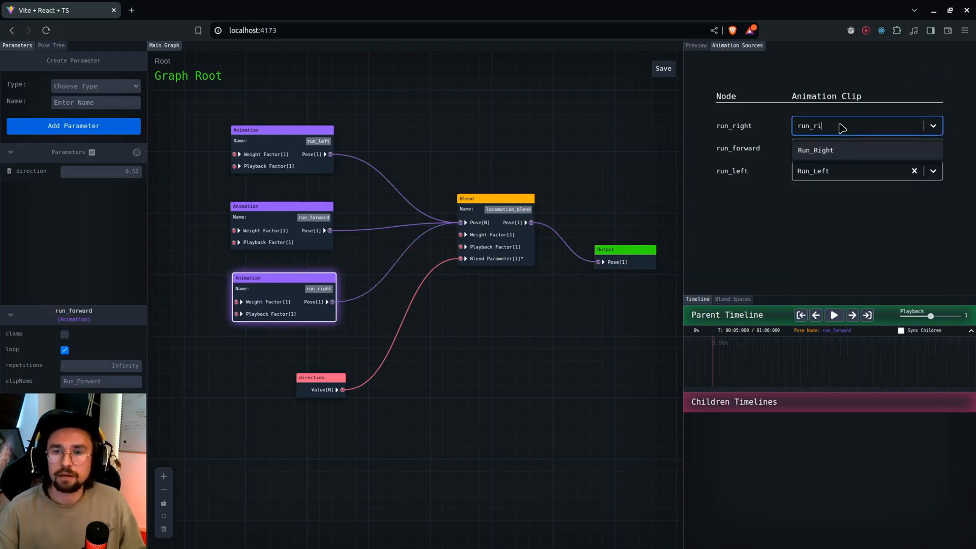
{"action": "left_click", "coordinate": [829, 151]}
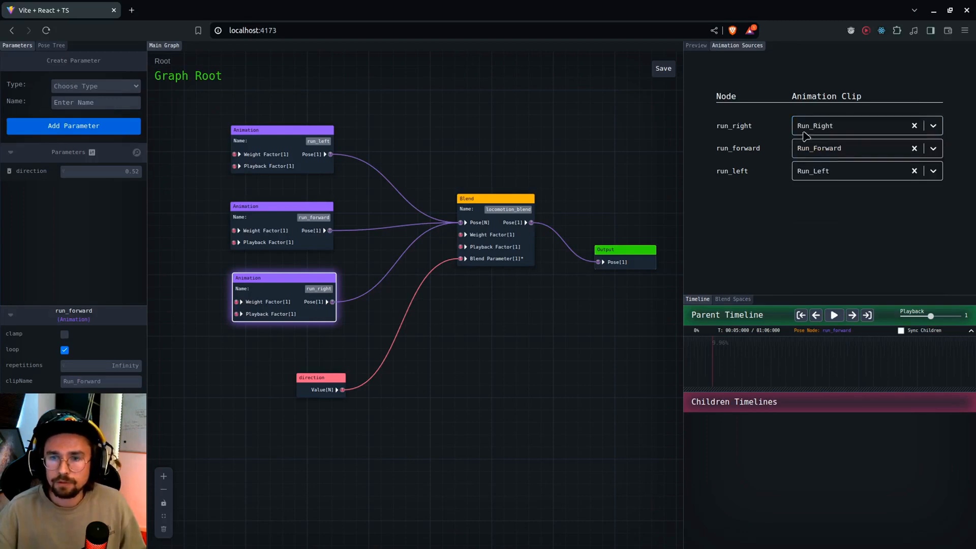
Return to the character preview, select the locomotion_blend node and play its animation
{"action": "left_click", "coordinate": [696, 46]}
{"action": "scroll", "coordinate": [522, 314], "scroll_direction": "down", "scroll_amount": 1}
{"action": "left_click", "coordinate": [516, 223]}
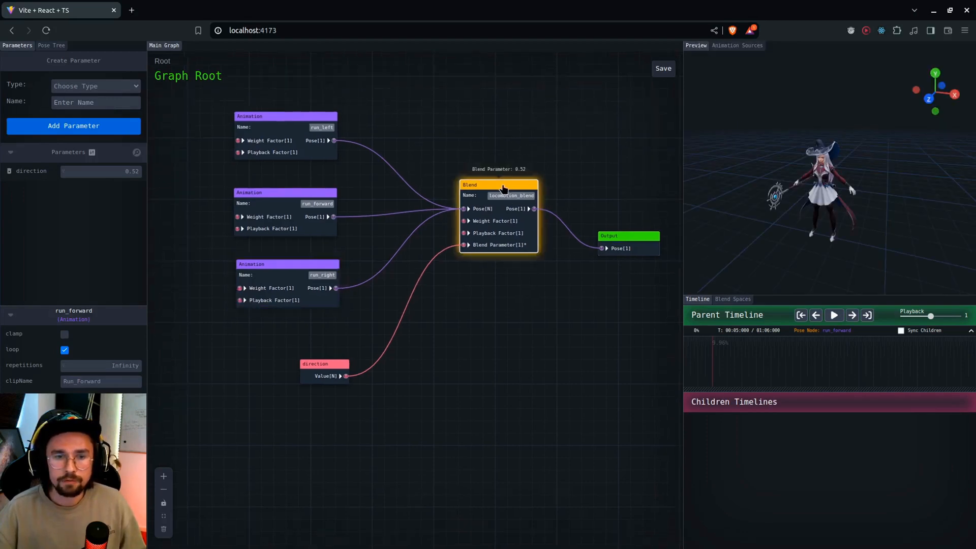
{"action": "left_click", "coordinate": [833, 316]}
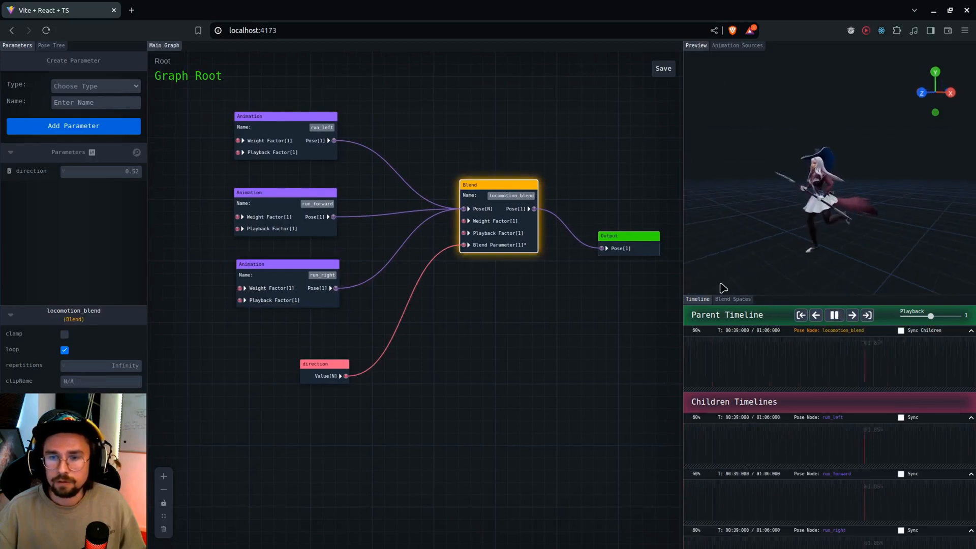
Open the locomotion_blend blend space and move its handle to run_left, across to run_right and back near run_forward, viewing the character from several angles
{"action": "left_click", "coordinate": [732, 299]}
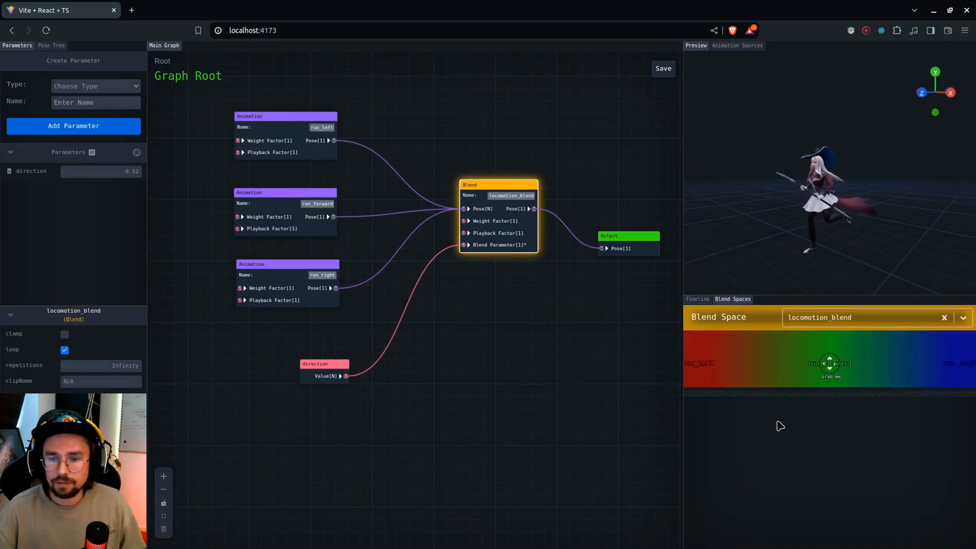
{"action": "left_click_drag", "start_coordinate": [841, 229], "coordinate": [793, 230]}
{"action": "left_click_drag", "start_coordinate": [828, 378], "coordinate": [713, 377]}
{"action": "left_click_drag", "start_coordinate": [793, 229], "coordinate": [826, 227]}
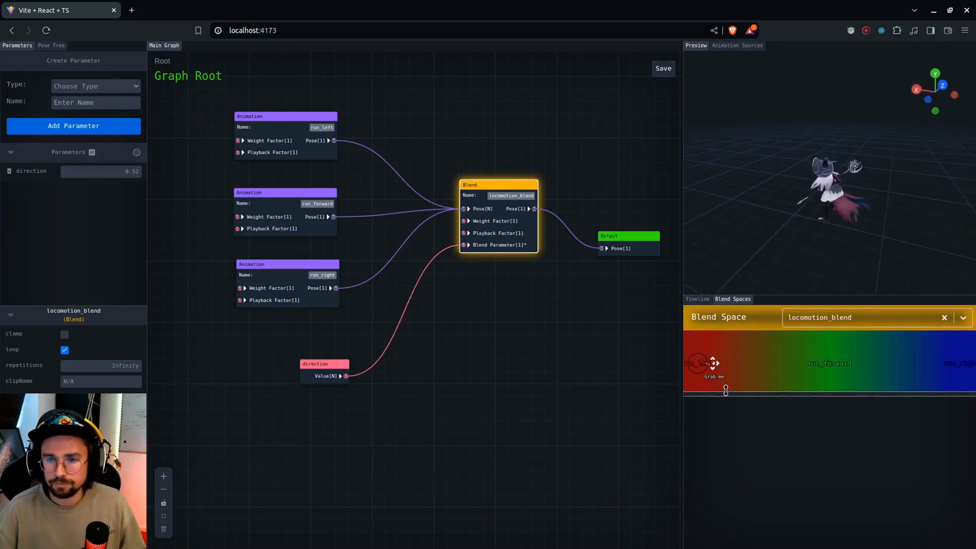
{"action": "left_click_drag", "start_coordinate": [714, 373], "coordinate": [944, 364]}
{"action": "left_click_drag", "start_coordinate": [778, 353], "coordinate": [929, 367]}
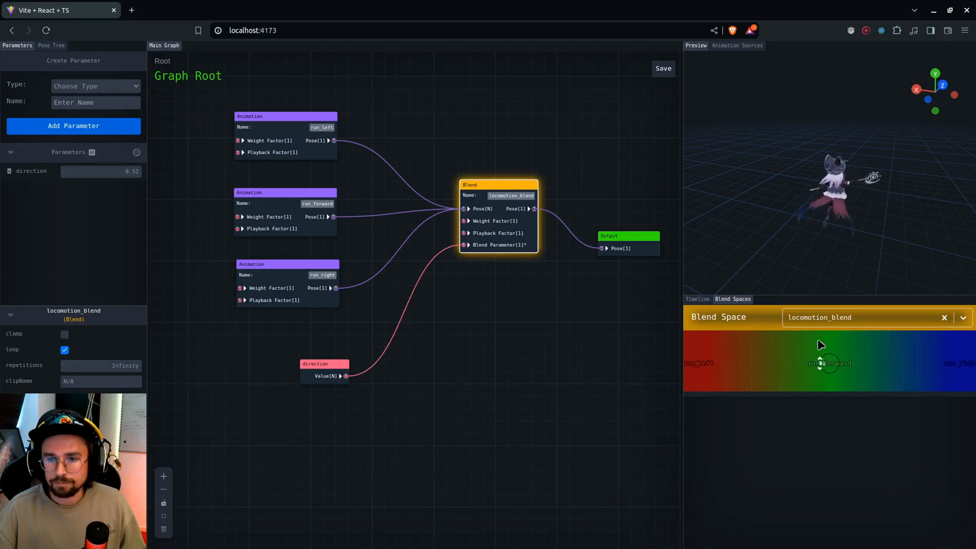
{"action": "left_click_drag", "start_coordinate": [819, 363], "coordinate": [846, 363]}
{"action": "left_click_drag", "start_coordinate": [940, 220], "coordinate": [811, 215]}
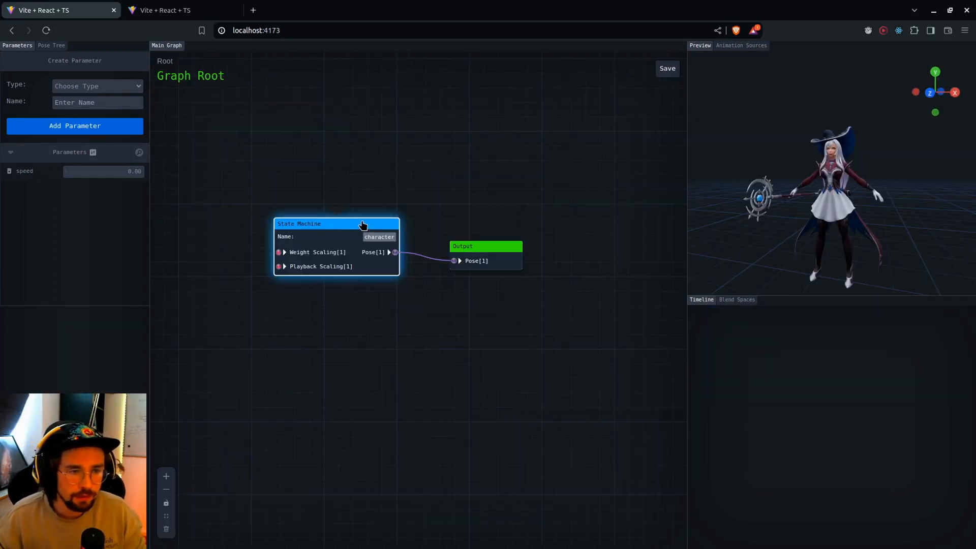
Add a State named idle inside the character state machine and open it
{"action": "double_click", "coordinate": [362, 225]}
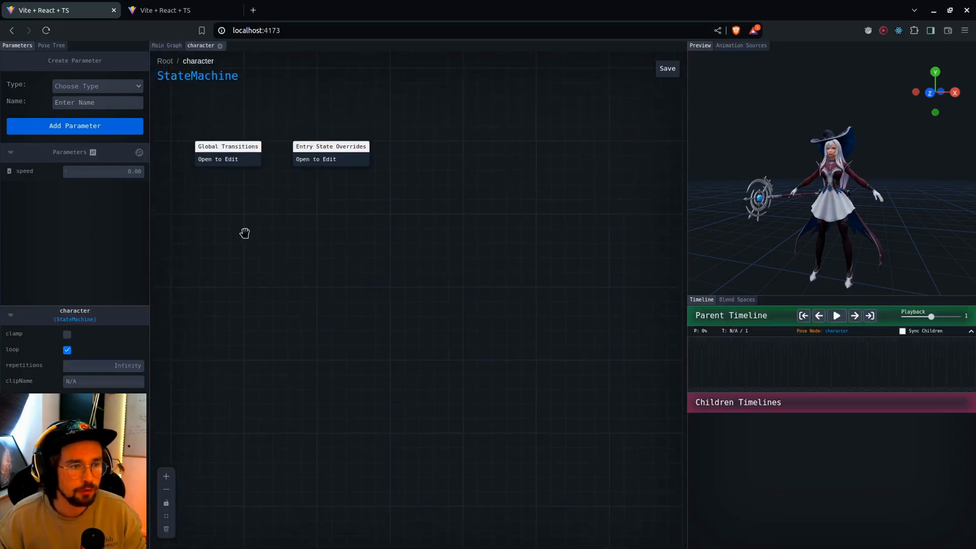
{"action": "right_click", "coordinate": [246, 233]}
{"action": "left_click", "coordinate": [263, 273]}
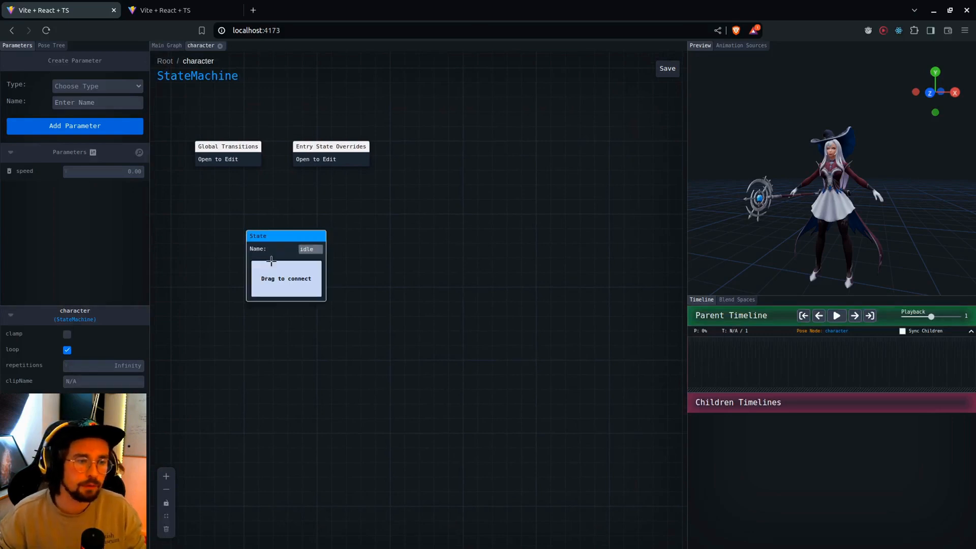
{"action": "left_click", "coordinate": [275, 243]}
{"action": "double_click", "coordinate": [280, 241]}
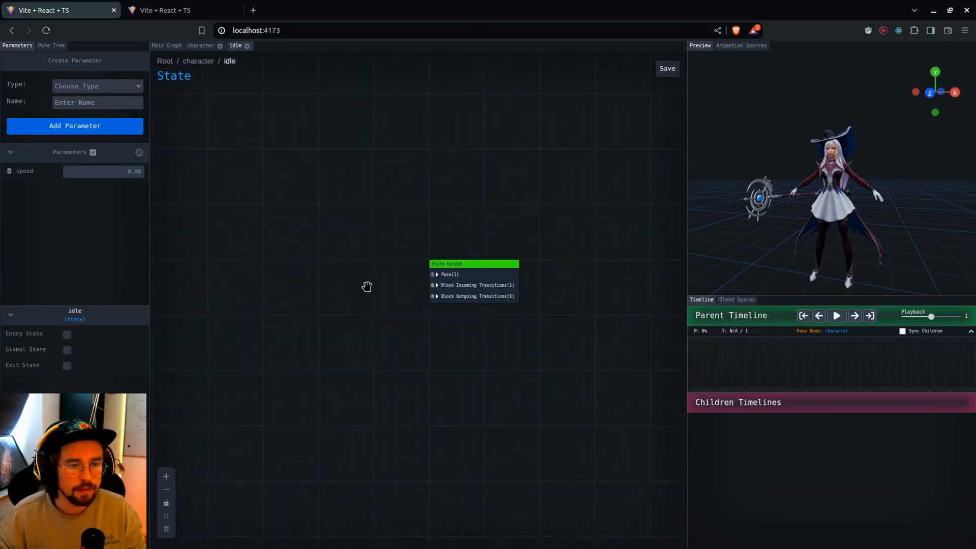
{"action": "scroll", "coordinate": [344, 255], "scroll_direction": "up", "scroll_amount": 1}
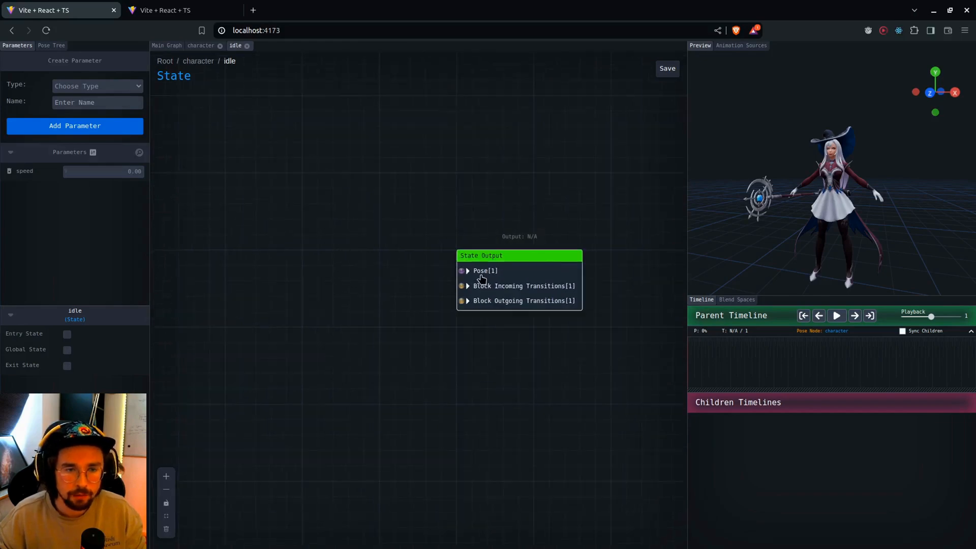
Try an Animation node as the source for the State Output's Pose input, and delete it
{"action": "right_click", "coordinate": [291, 244]}
{"action": "left_click", "coordinate": [325, 288]}
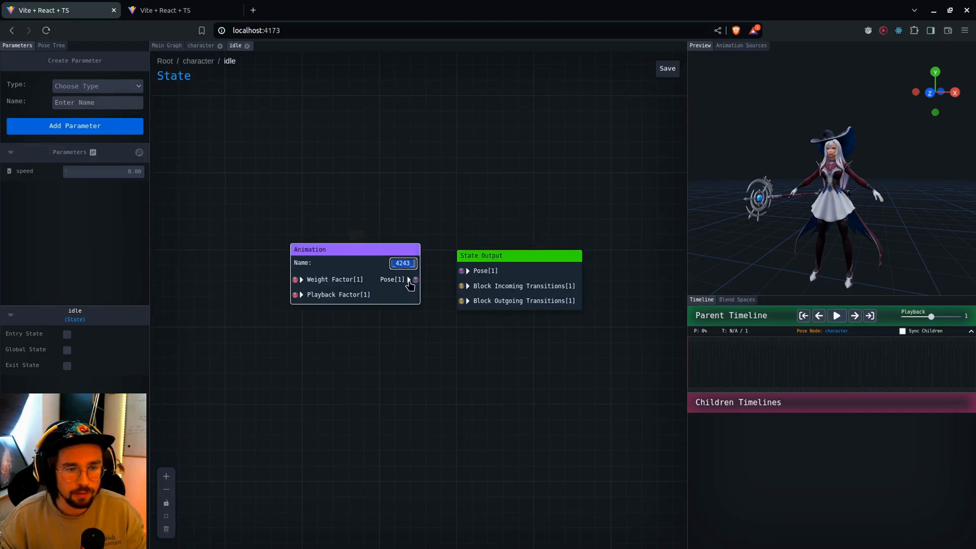
{"action": "mouse_move", "coordinate": [415, 280]}
{"action": "left_mouse_down"}
{"action": "mouse_move", "coordinate": [460, 272]}
{"action": "mouse_move", "coordinate": [412, 285]}
{"action": "left_mouse_up"}
{"action": "left_click_drag", "start_coordinate": [318, 271], "coordinate": [273, 271]}
{"action": "left_click_drag", "start_coordinate": [304, 225], "coordinate": [319, 219]}
{"action": "key", "text": "Delete"}
Add a Blend node connected to the State Output's Pose input, and delete it
{"action": "right_click", "coordinate": [270, 254]}
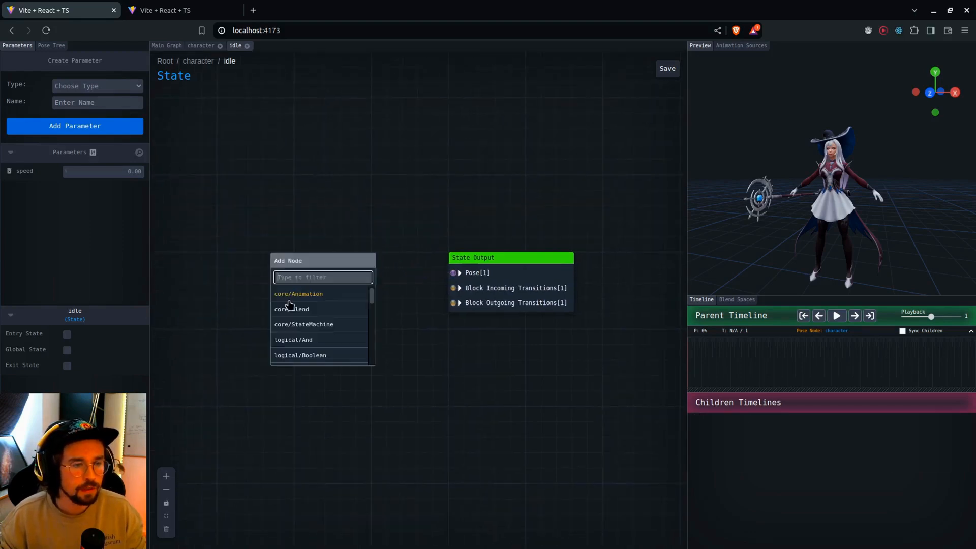
{"action": "left_click", "coordinate": [300, 307]}
{"action": "left_click_drag", "start_coordinate": [364, 288], "coordinate": [452, 273]}
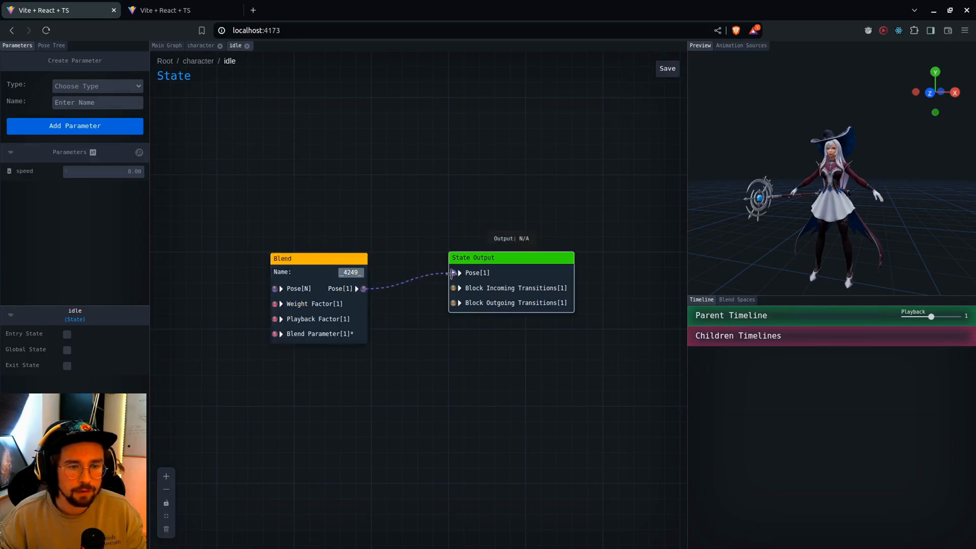
{"action": "left_click", "coordinate": [311, 263]}
{"action": "key", "text": "Delete"}
Add a State Machine node feeding the State Output's Pose input and close the idle state graph
{"action": "right_click", "coordinate": [281, 246]}
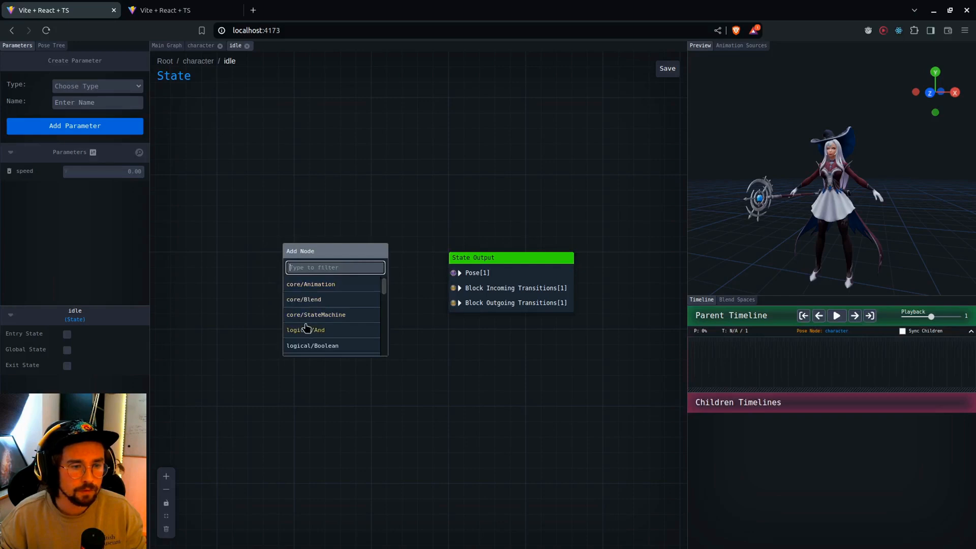
{"action": "left_click", "coordinate": [368, 303]}
{"action": "left_click_drag", "start_coordinate": [409, 279], "coordinate": [452, 273]}
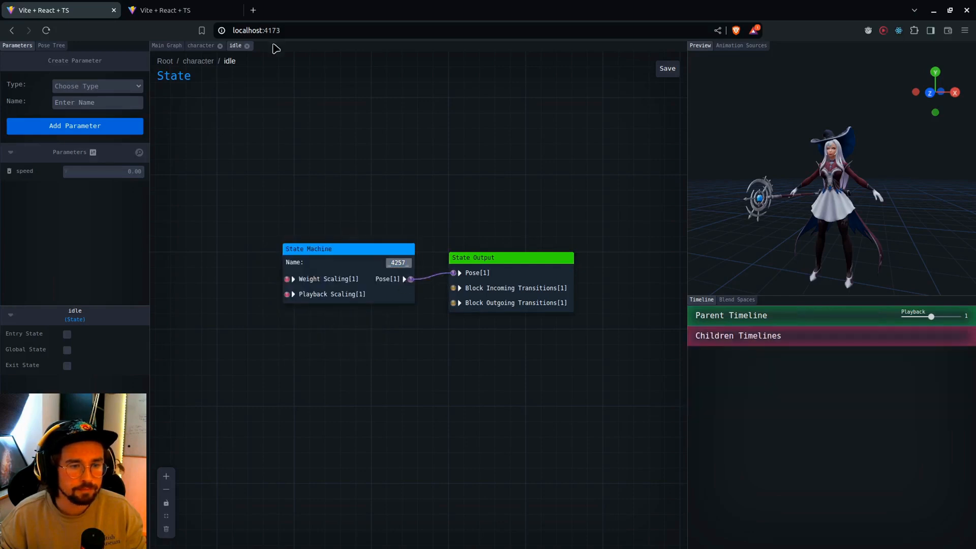
{"action": "left_click", "coordinate": [246, 45]}
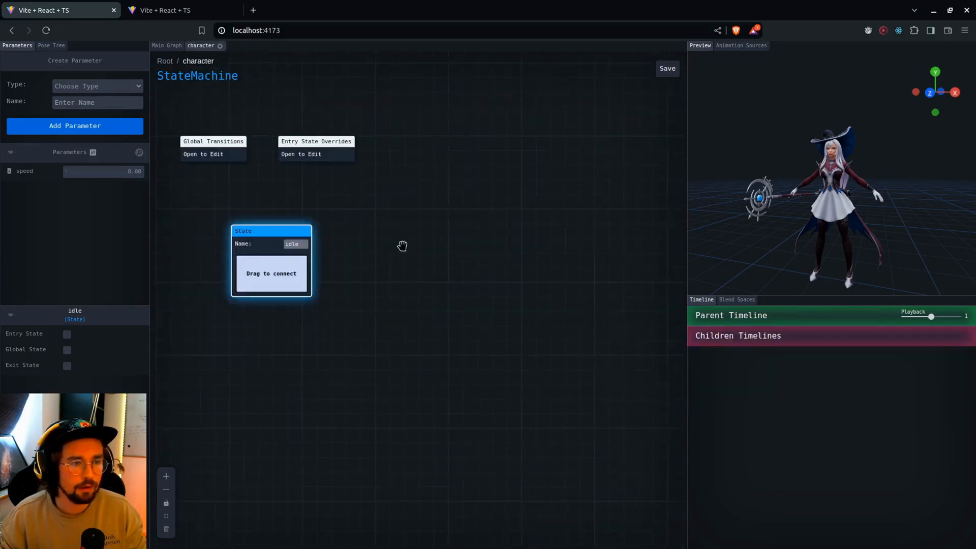
Add a second State named walk to the character state machine and align it beside the idle state
{"action": "right_click", "coordinate": [437, 238]}
{"action": "left_click", "coordinate": [476, 276]}
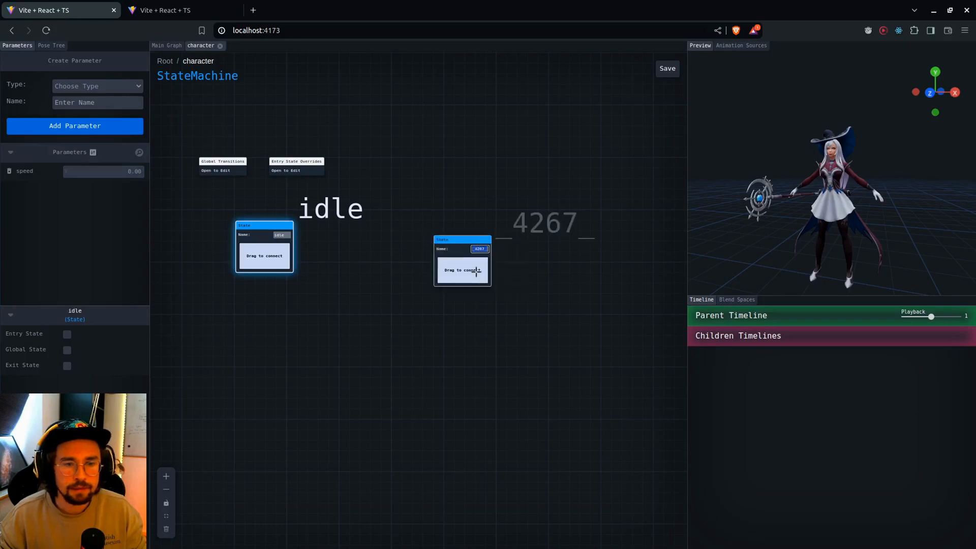
{"action": "type", "text": "walk"}
{"action": "scroll", "coordinate": [435, 288], "scroll_direction": "up", "scroll_amount": 1}
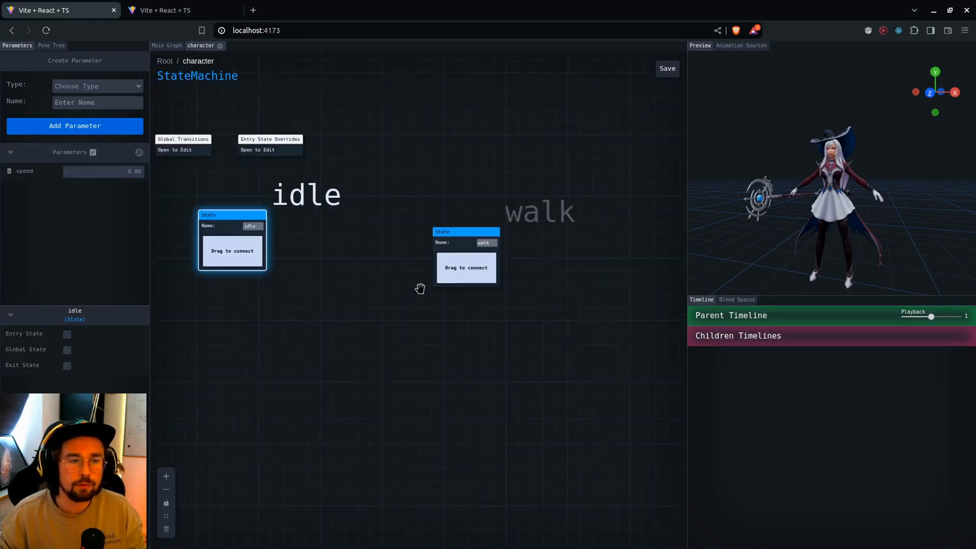
{"action": "left_click_drag", "start_coordinate": [420, 288], "coordinate": [472, 305]}
{"action": "left_click_drag", "start_coordinate": [549, 249], "coordinate": [542, 242]}
Connect the idle state to the walk state and open the resulting transition for editing
{"action": "left_click_drag", "start_coordinate": [301, 271], "coordinate": [521, 234]}
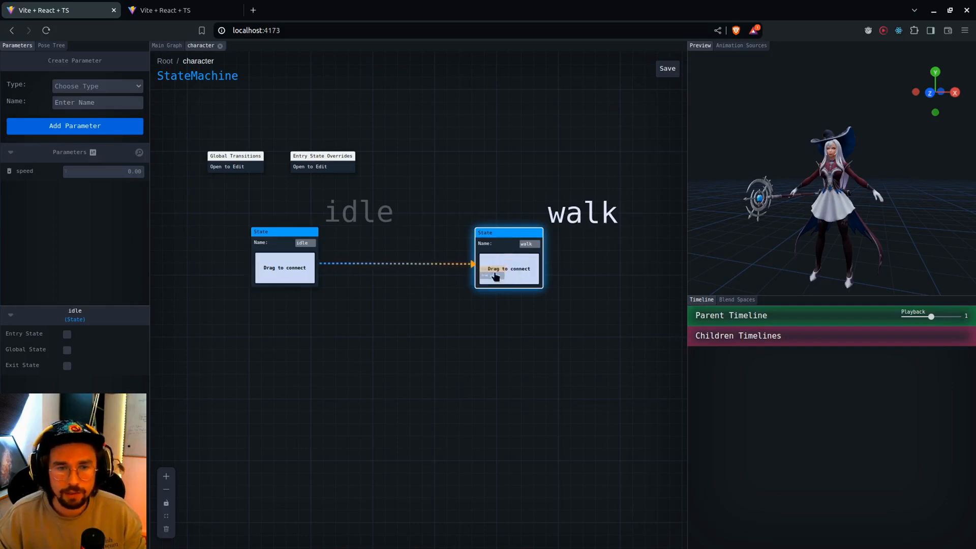
{"action": "mouse_move", "coordinate": [497, 278]}
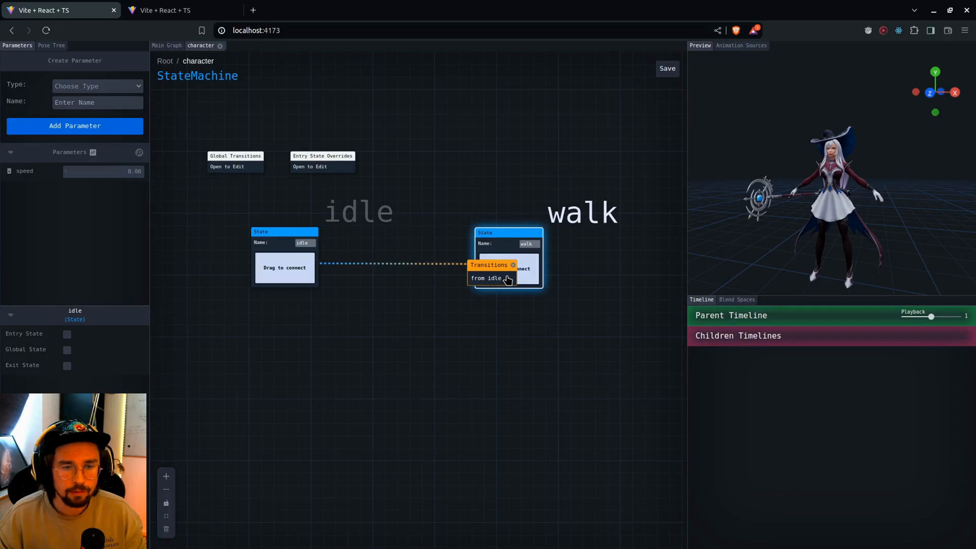
{"action": "left_click", "coordinate": [507, 278]}
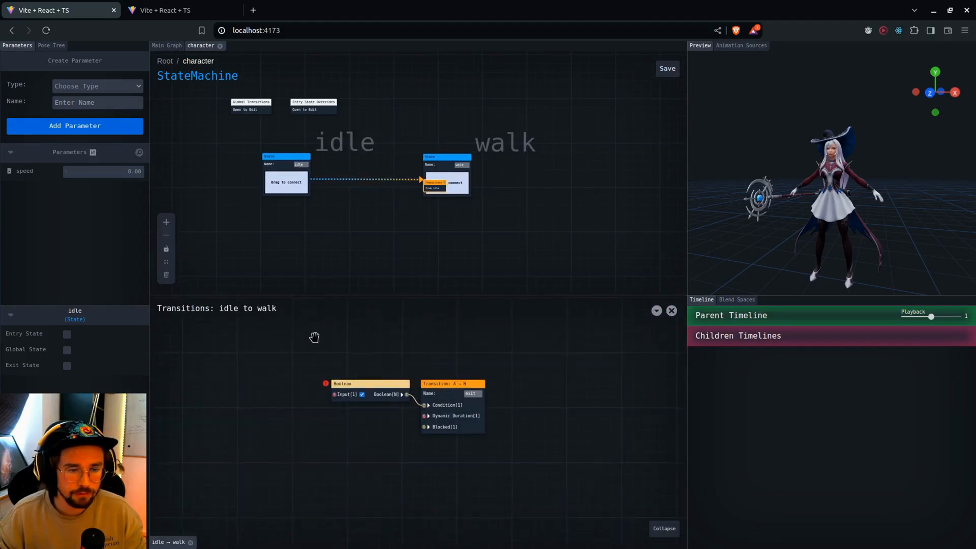
Replace the default Boolean and Transition nodes in the idle to walk graph with a new core/Transition node and select it
{"action": "left_click_drag", "start_coordinate": [311, 333], "coordinate": [579, 510]}
{"action": "key", "text": "Delete"}
{"action": "right_click", "coordinate": [393, 375]}
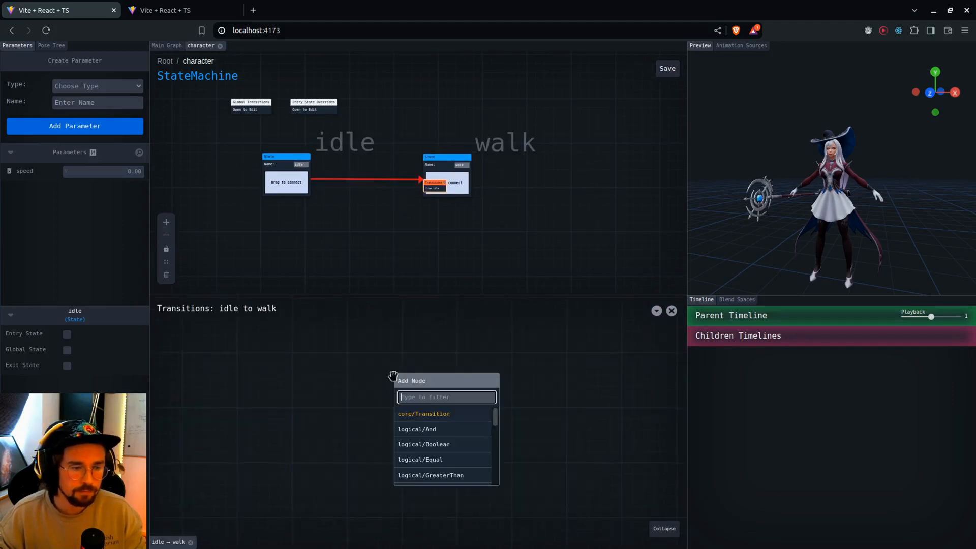
{"action": "left_click", "coordinate": [411, 414]}
{"action": "left_click", "coordinate": [426, 384]}
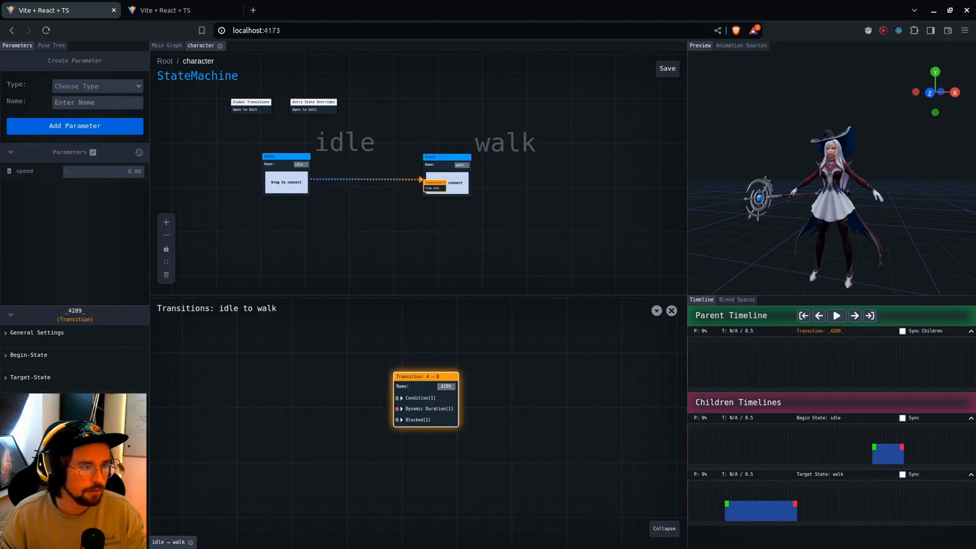
Add a speed parameter node to the idle to walk graph and place it well before the Transition node
{"action": "scroll", "coordinate": [300, 399], "scroll_direction": "up", "scroll_amount": 4}
{"action": "right_click", "coordinate": [281, 378]}
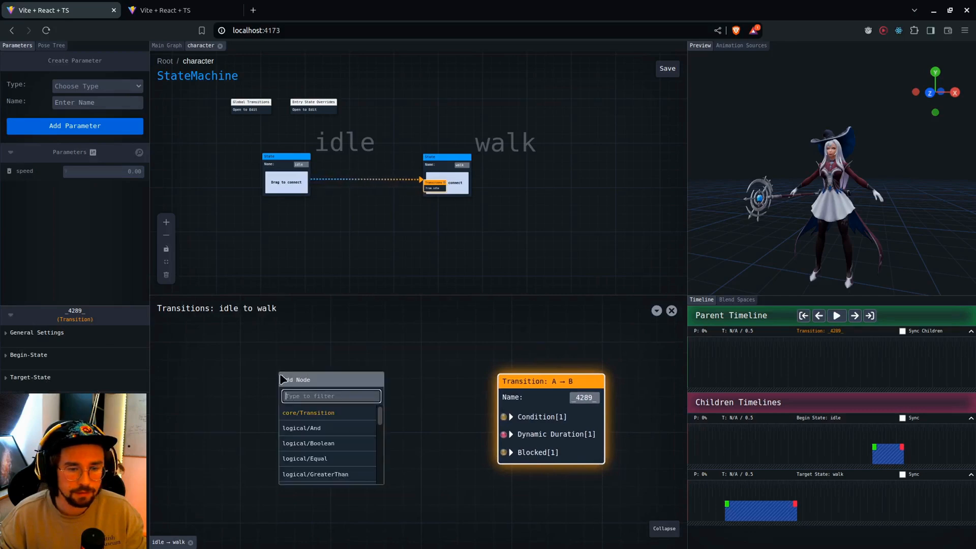
{"action": "type", "text": "speed"}
{"action": "key", "text": "Return"}
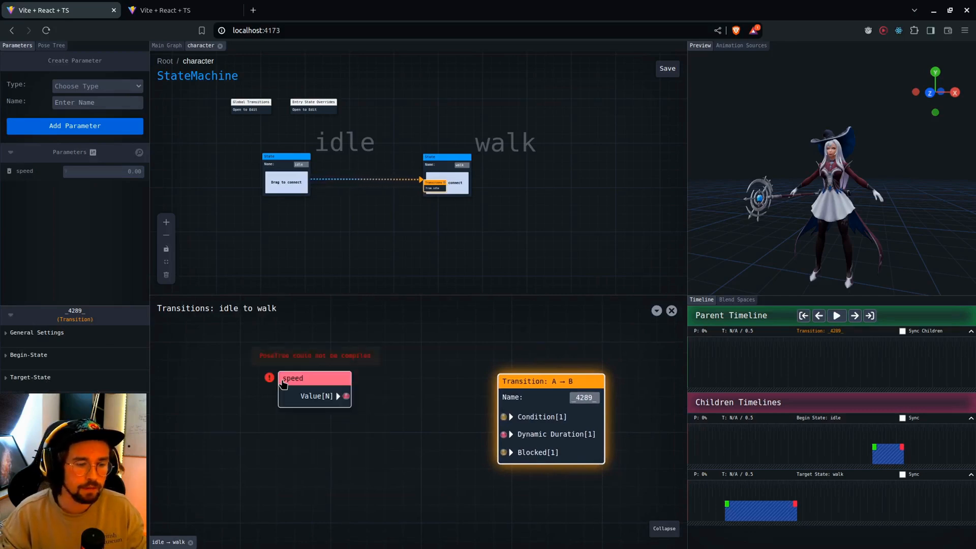
{"action": "left_click_drag", "start_coordinate": [299, 382], "coordinate": [172, 373]}
Add a Greater Than node between speed and the Transition node, and connect the speed value to its A input
{"action": "right_click", "coordinate": [332, 427]}
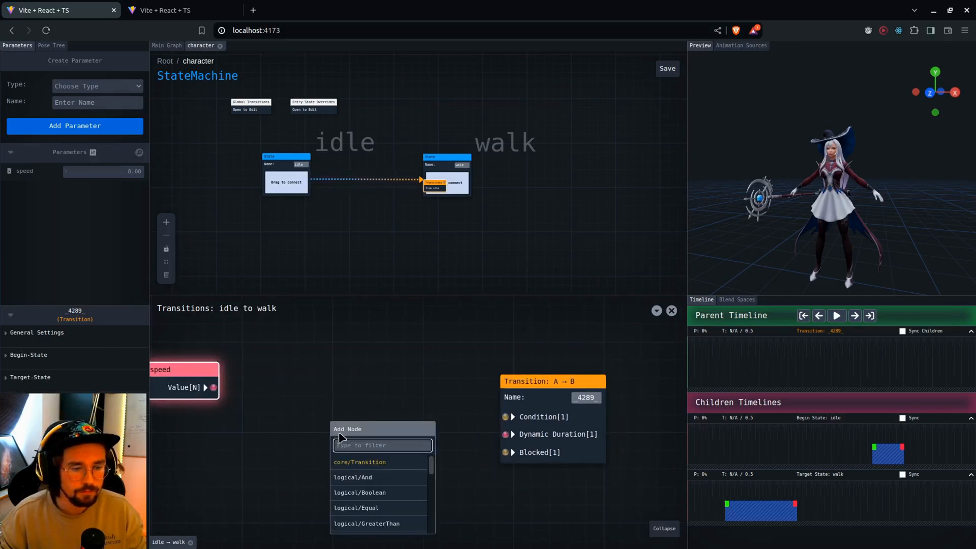
{"action": "type", "text": "greater"}
{"action": "key", "text": "Return"}
{"action": "left_click_drag", "start_coordinate": [326, 440], "coordinate": [292, 391]}
{"action": "scroll", "coordinate": [261, 407], "scroll_direction": "down", "scroll_amount": 3}
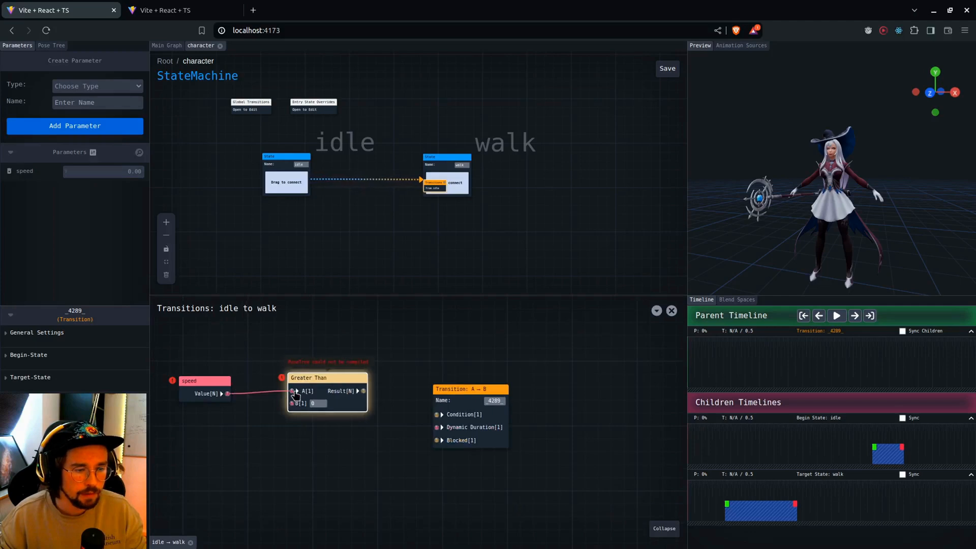
Set the Greater Than node's B to 0.5, connect its Result to the Transition's Condition, and close the transition graph
{"action": "left_click", "coordinate": [315, 402]}
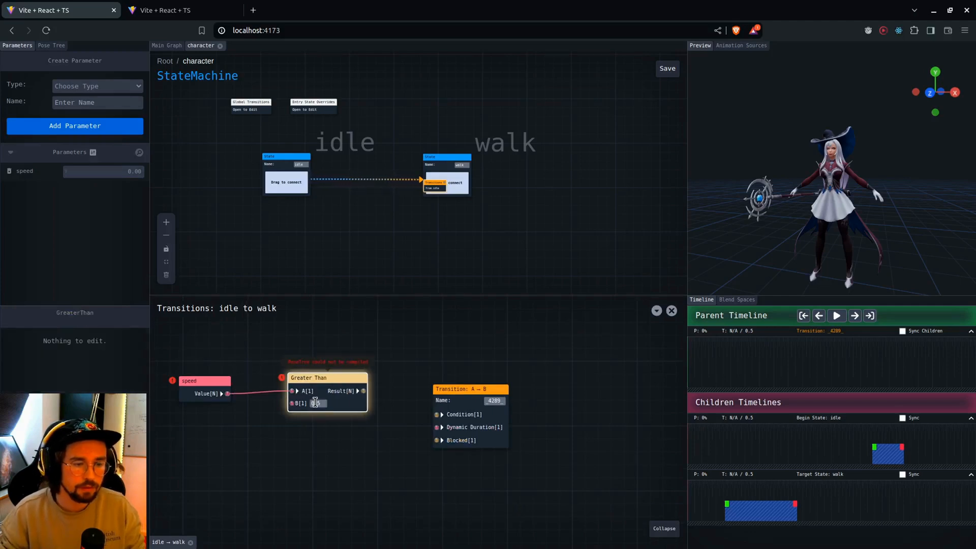
{"action": "left_click_drag", "start_coordinate": [403, 414], "coordinate": [453, 394]}
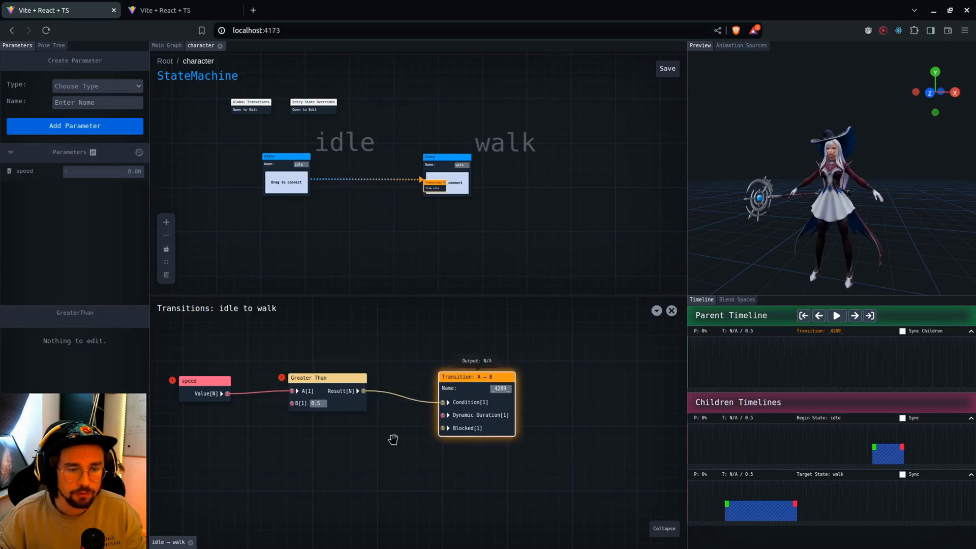
{"action": "left_click_drag", "start_coordinate": [373, 462], "coordinate": [412, 499]}
{"action": "left_click", "coordinate": [671, 310]}
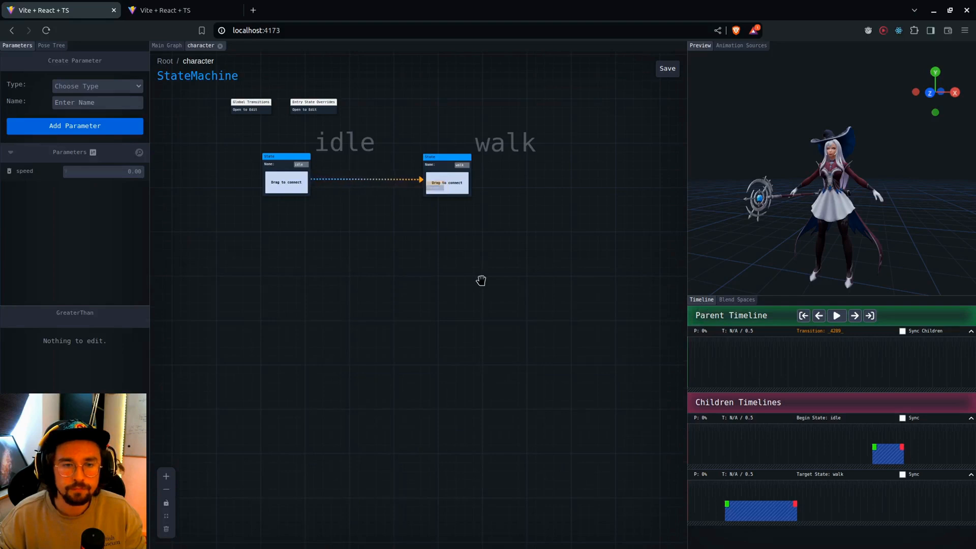
Add a third State named run and position it below the walk state
{"action": "right_click", "coordinate": [430, 270]}
{"action": "left_click", "coordinate": [449, 306]}
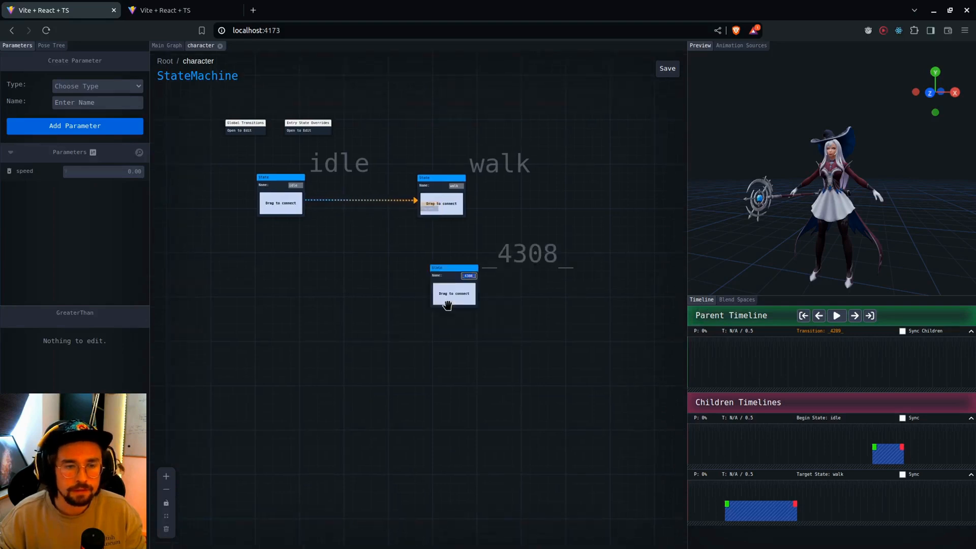
{"action": "type", "text": "run"}
{"action": "left_click_drag", "start_coordinate": [507, 257], "coordinate": [509, 279]}
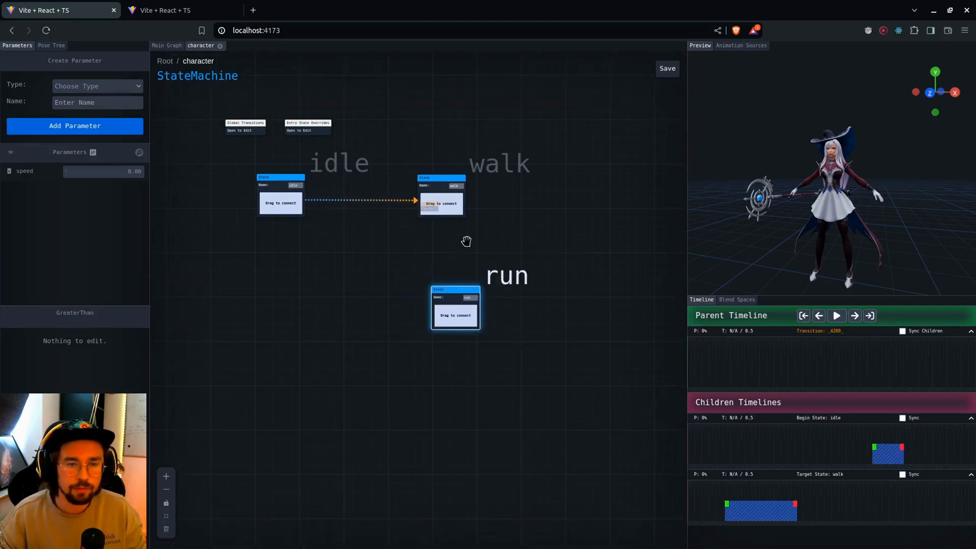
Add transitions in both directions between the walk and run states and between the idle and run states
{"action": "left_click_drag", "start_coordinate": [457, 199], "coordinate": [462, 318]}
{"action": "left_click_drag", "start_coordinate": [461, 318], "coordinate": [443, 204]}
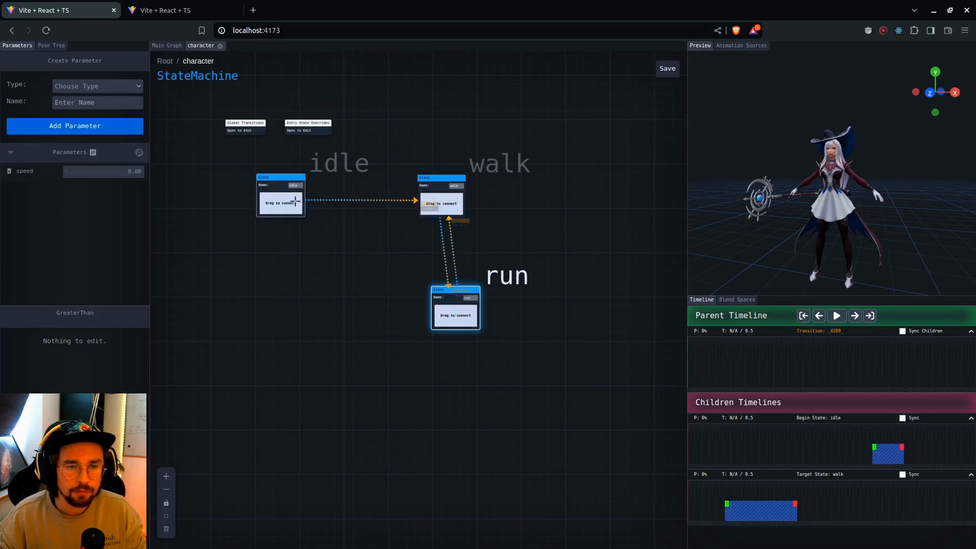
{"action": "mouse_move", "coordinate": [292, 203]}
{"action": "left_mouse_down"}
{"action": "mouse_move", "coordinate": [433, 286]}
{"action": "mouse_move", "coordinate": [450, 319]}
{"action": "mouse_move", "coordinate": [290, 205]}
{"action": "left_mouse_up"}
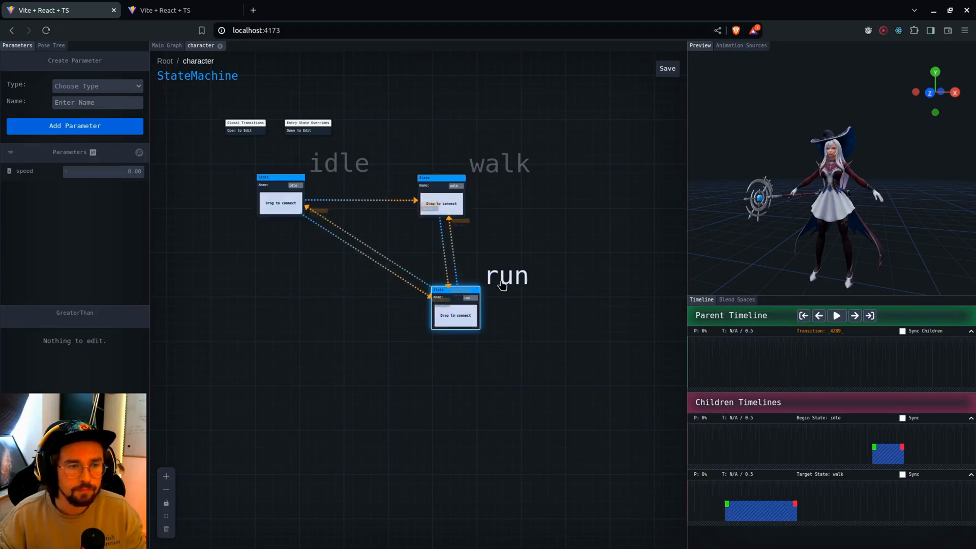
{"action": "left_click_drag", "start_coordinate": [502, 279], "coordinate": [491, 294]}
{"action": "left_click_drag", "start_coordinate": [344, 304], "coordinate": [337, 331]}
{"action": "scroll", "coordinate": [336, 328], "scroll_direction": "up", "scroll_amount": 1}
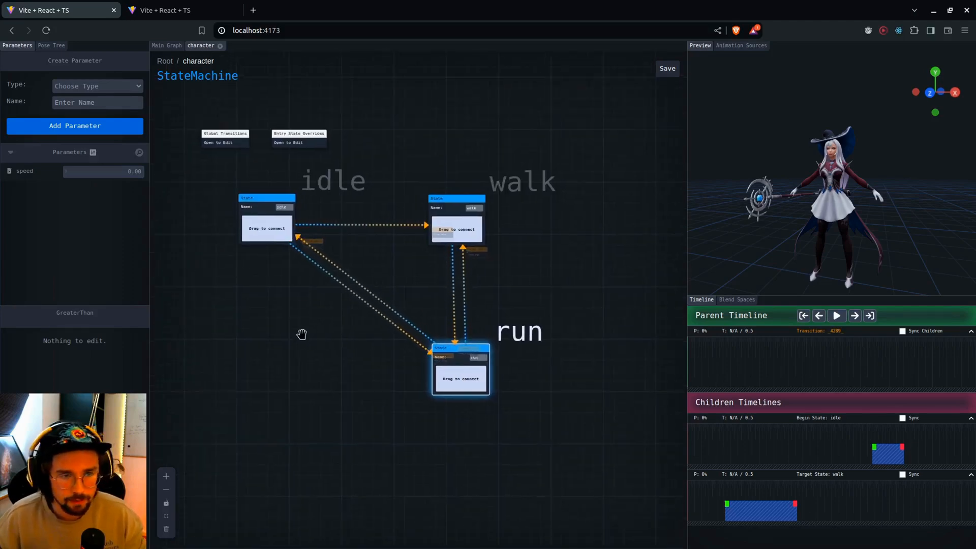
{"action": "left_click_drag", "start_coordinate": [300, 335], "coordinate": [307, 344]}
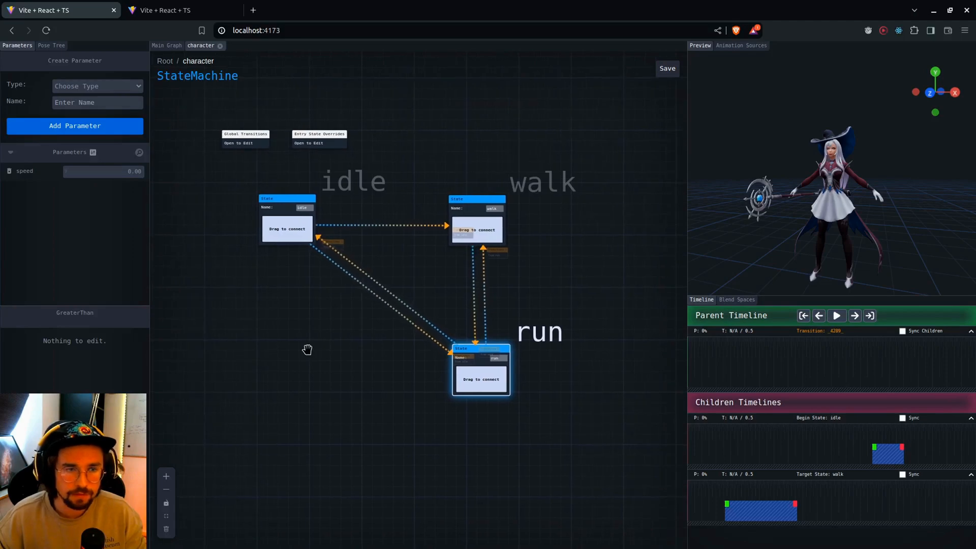
Switch to the Google Images window, examine the complex Unity and Unreal animation state machine examples, and return to the graph editor
{"action": "key", "text": "alt+Tab"}
{"action": "key", "text": "alt+Tab"}
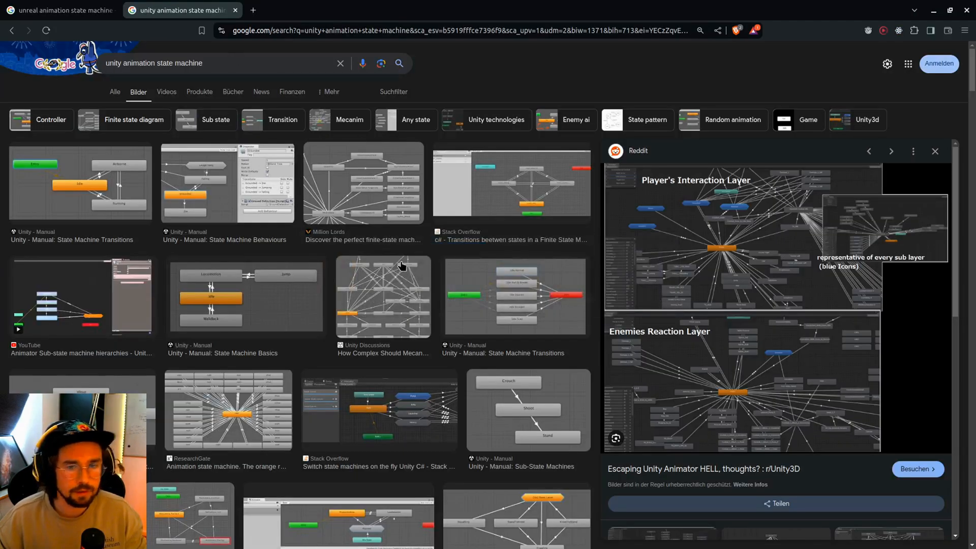
{"action": "scroll", "coordinate": [767, 216], "scroll_direction": "down", "scroll_amount": 6}
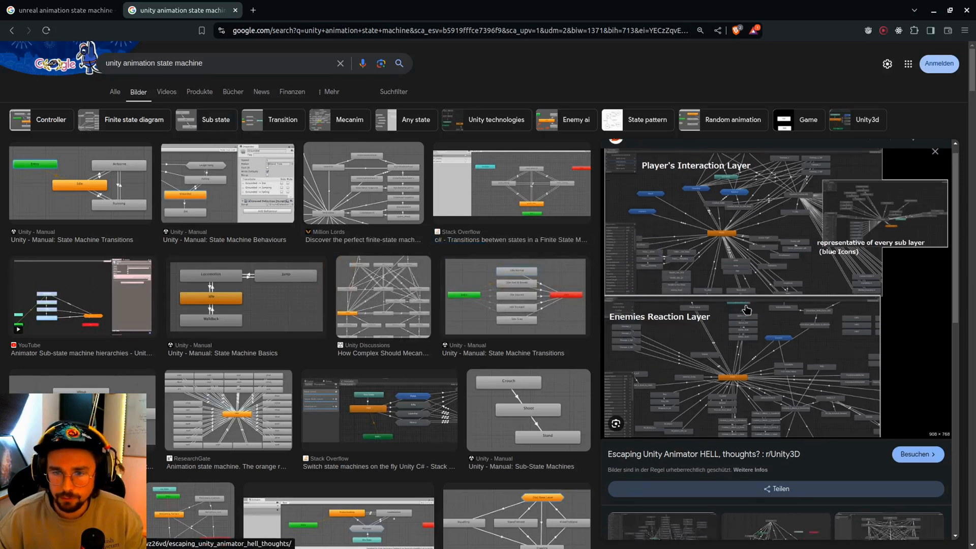
{"action": "left_click", "coordinate": [673, 335]}
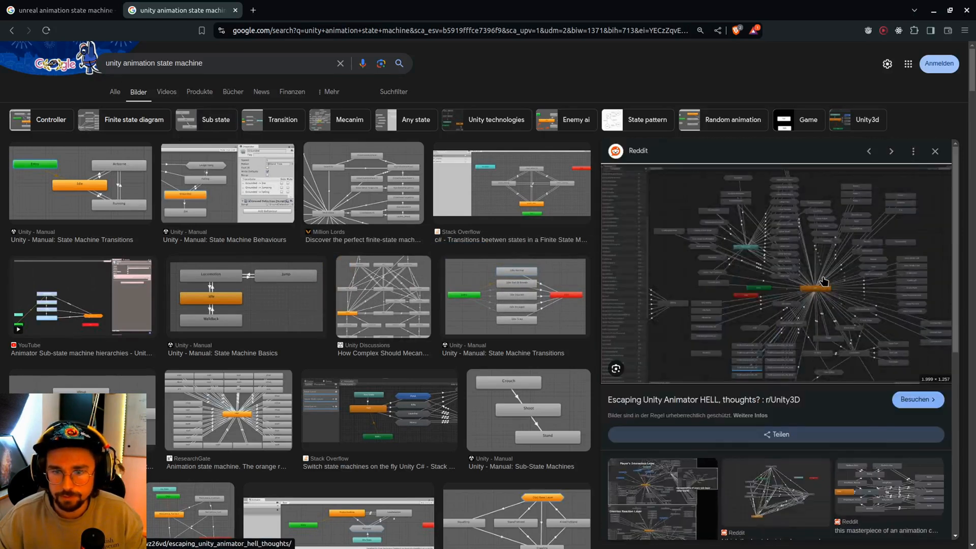
{"action": "key", "text": "ctrl+Tab"}
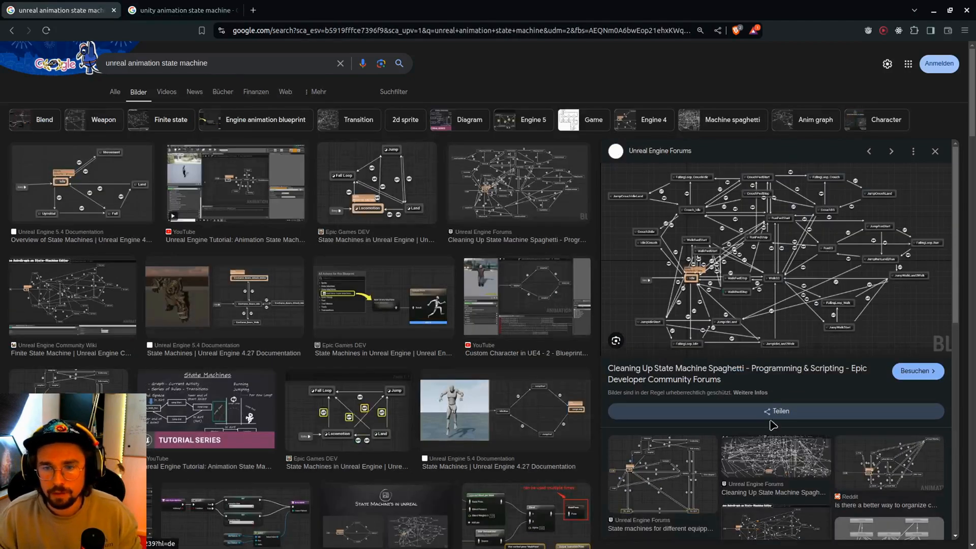
{"action": "left_click", "coordinate": [770, 462]}
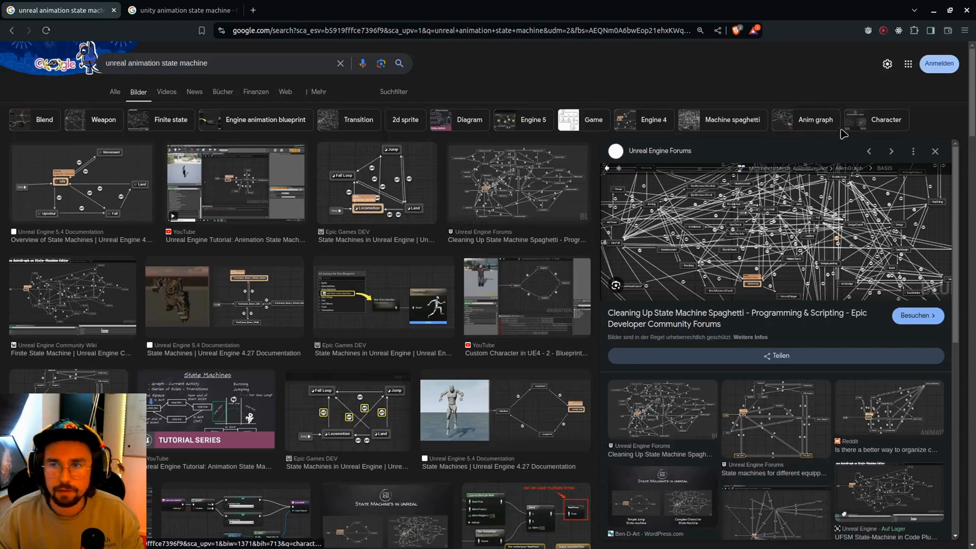
{"action": "left_click", "coordinate": [934, 11]}
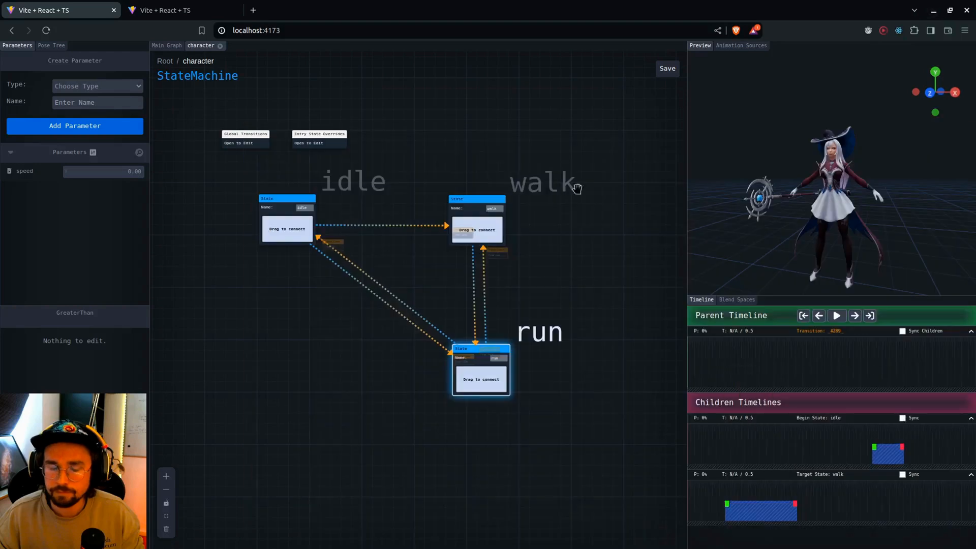
Select the jumpLand, jumpStart and jumpFall states together, move them up close to the idle, walk and run states, and deselect them
{"action": "scroll", "coordinate": [341, 356], "scroll_direction": "down", "scroll_amount": 3}
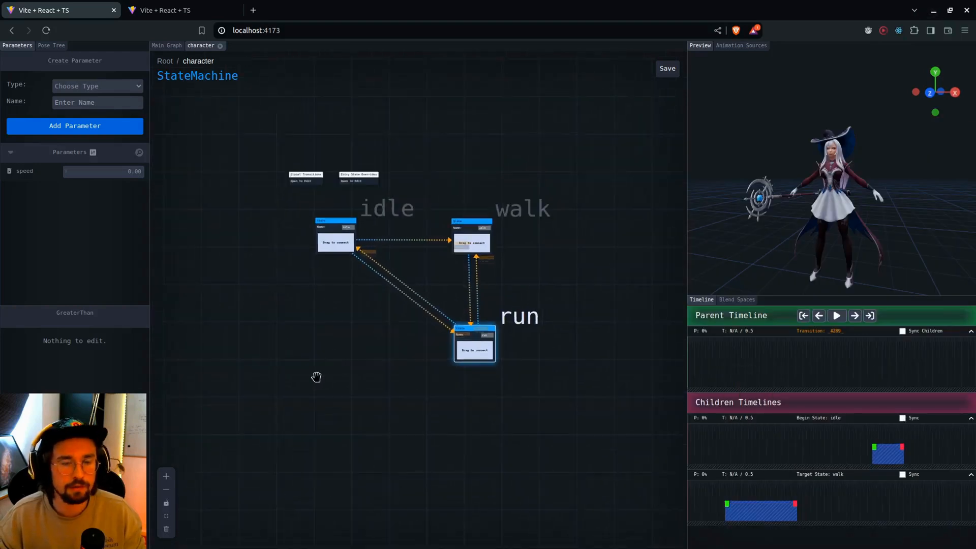
{"action": "scroll", "coordinate": [316, 376], "scroll_direction": "down", "scroll_amount": 5}
{"action": "left_click_drag", "start_coordinate": [310, 363], "coordinate": [378, 250]}
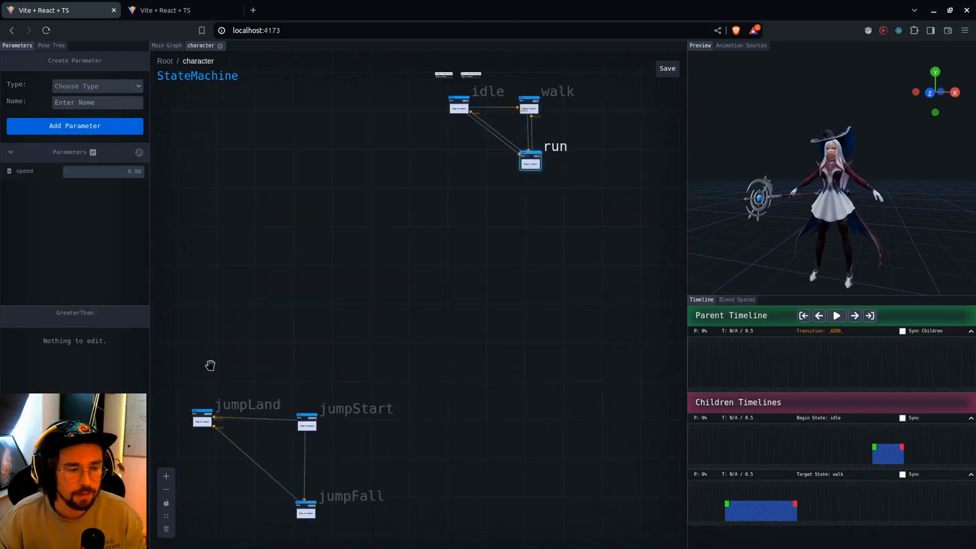
{"action": "left_click_drag", "start_coordinate": [283, 316], "coordinate": [334, 244]}
{"action": "left_click_drag", "start_coordinate": [231, 303], "coordinate": [531, 492]}
{"action": "scroll", "coordinate": [477, 340], "scroll_direction": "up", "scroll_amount": 3}
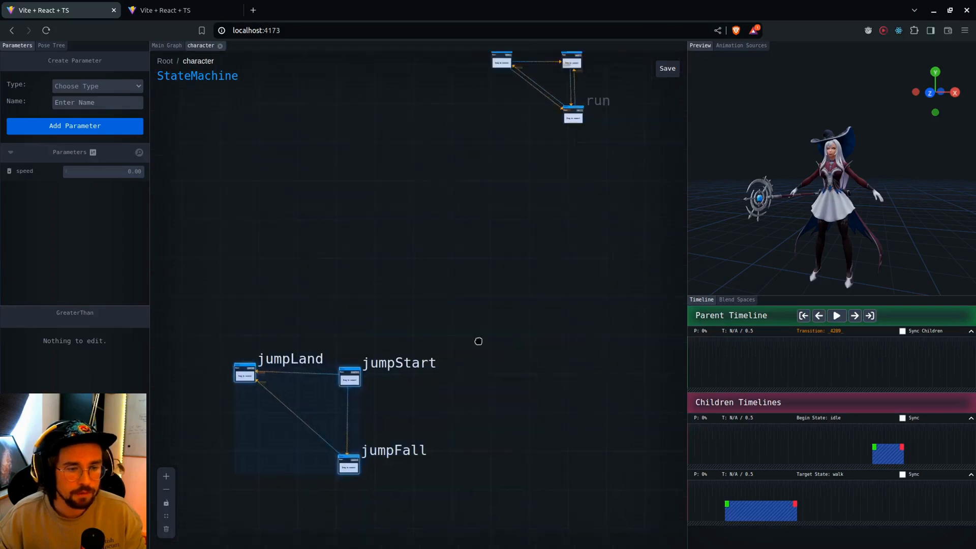
{"action": "left_click_drag", "start_coordinate": [411, 407], "coordinate": [488, 172]}
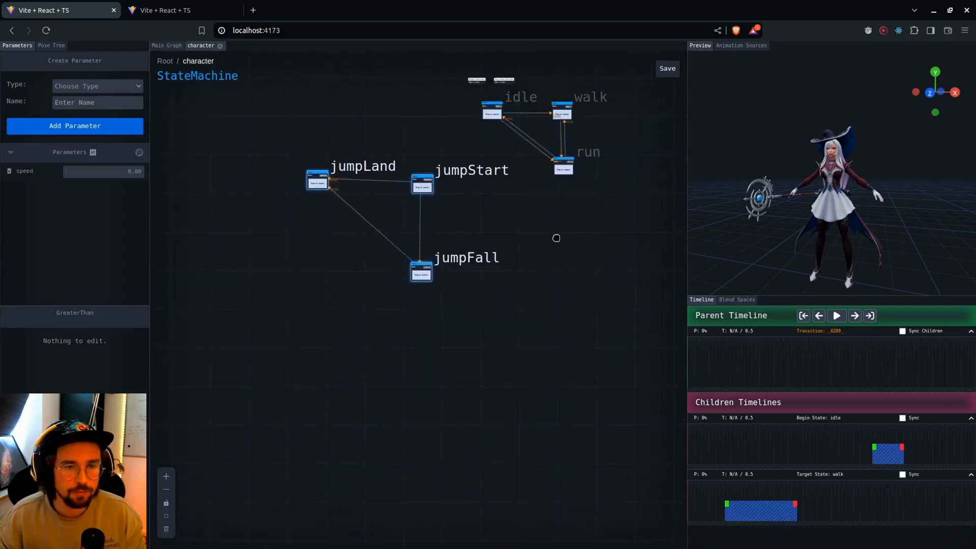
{"action": "scroll", "coordinate": [447, 279], "scroll_direction": "up", "scroll_amount": 5}
{"action": "left_click_drag", "start_coordinate": [513, 302], "coordinate": [523, 307]}
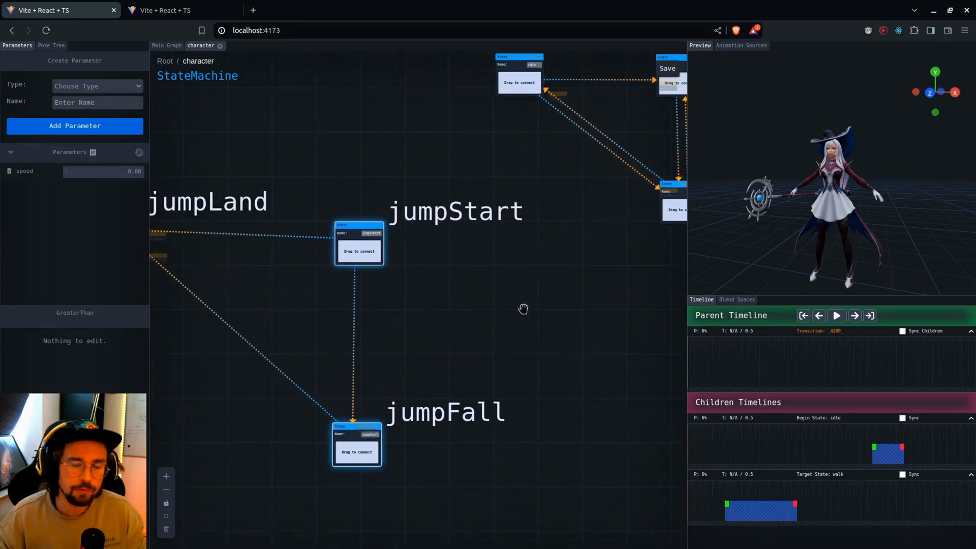
{"action": "left_click_drag", "start_coordinate": [446, 331], "coordinate": [464, 334]}
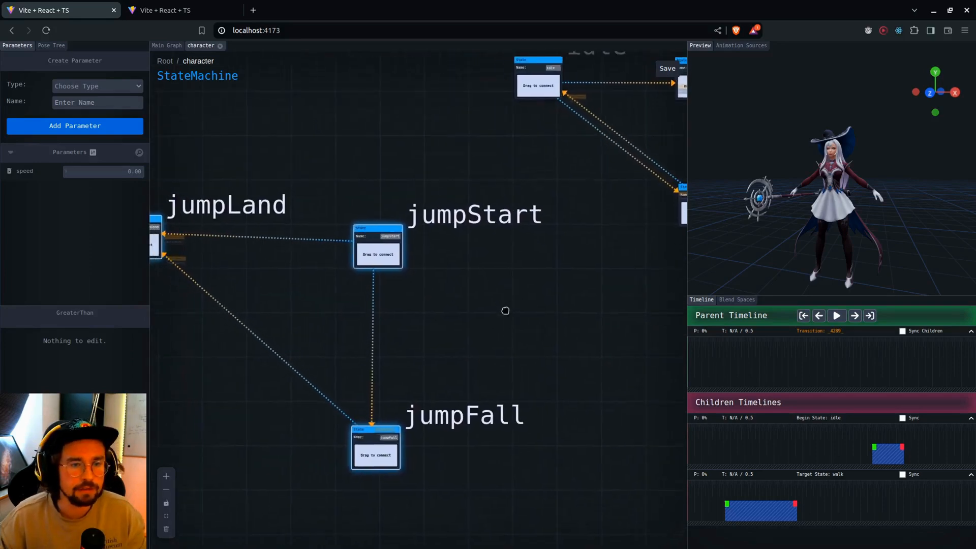
{"action": "scroll", "coordinate": [509, 305], "scroll_direction": "down", "scroll_amount": 1}
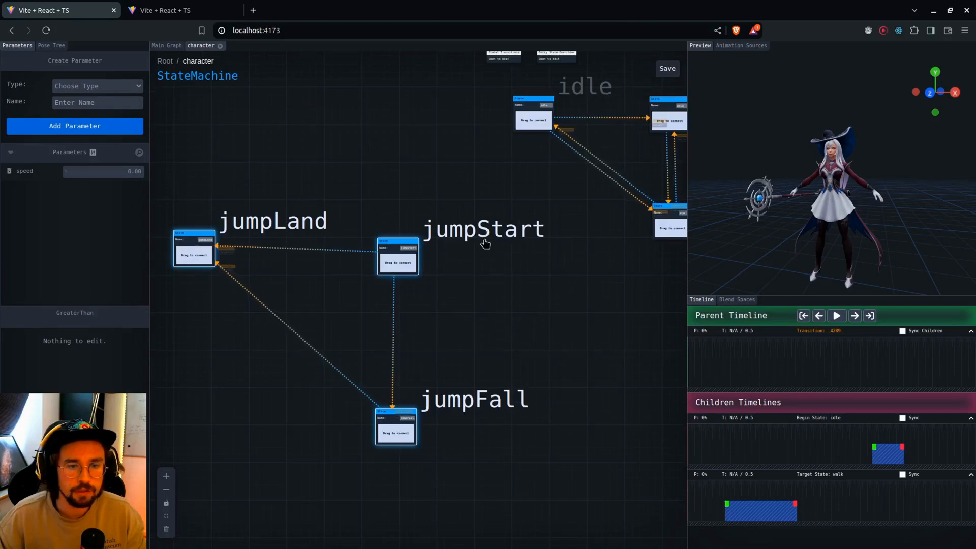
{"action": "left_click", "coordinate": [589, 296]}
{"action": "left_click_drag", "start_coordinate": [589, 296], "coordinate": [571, 341]}
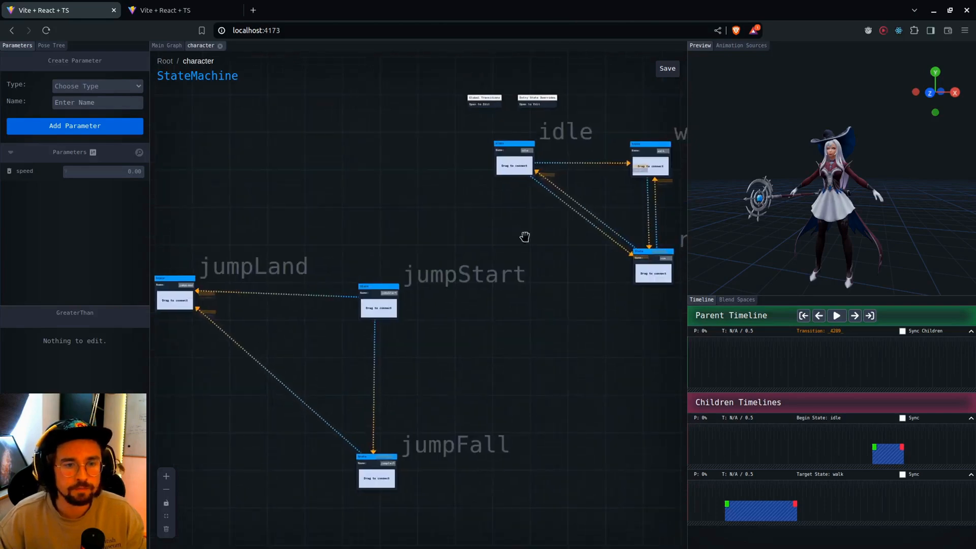
Add transitions to jumpStart from each of the idle, walk and run states
{"action": "left_click_drag", "start_coordinate": [511, 168], "coordinate": [382, 307]}
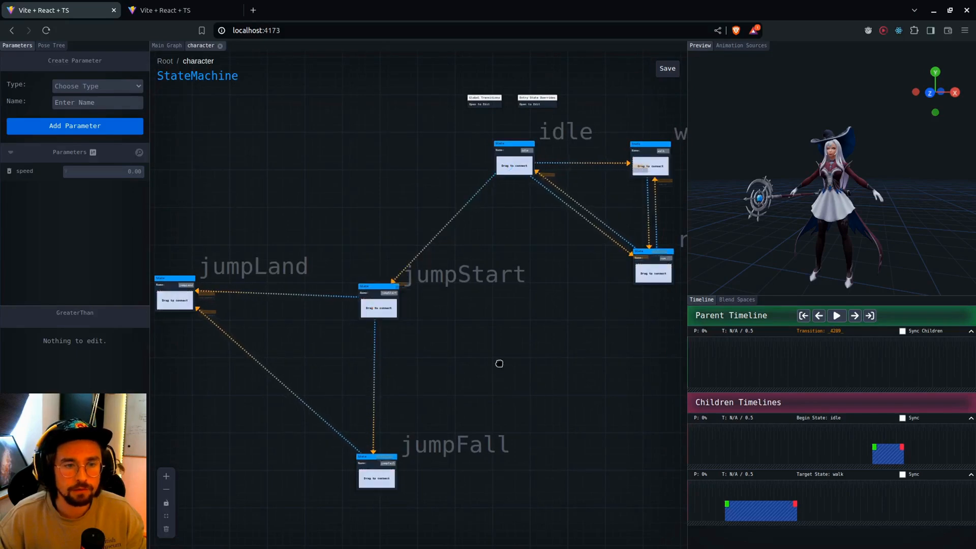
{"action": "left_click_drag", "start_coordinate": [498, 364], "coordinate": [475, 394]}
{"action": "left_click_drag", "start_coordinate": [625, 198], "coordinate": [375, 341]}
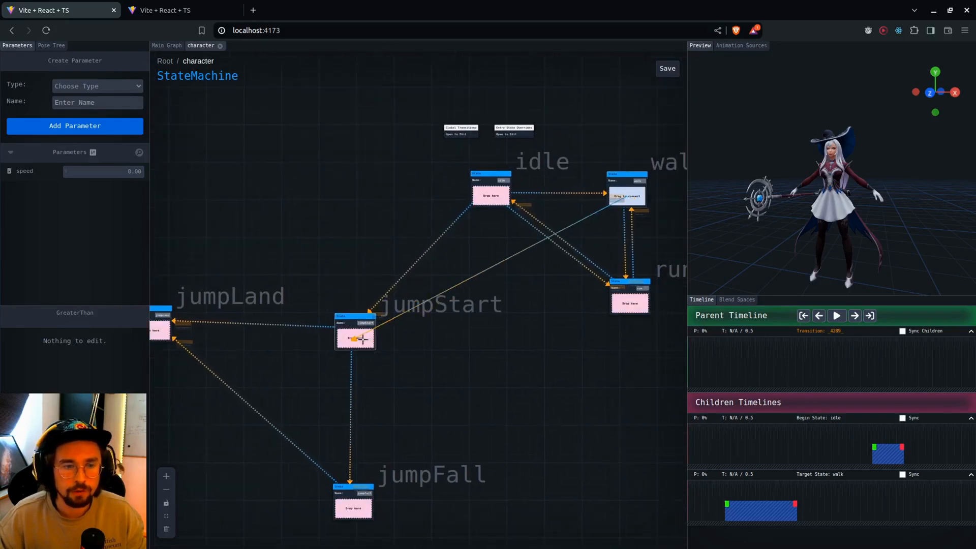
{"action": "left_click_drag", "start_coordinate": [630, 303], "coordinate": [367, 345]}
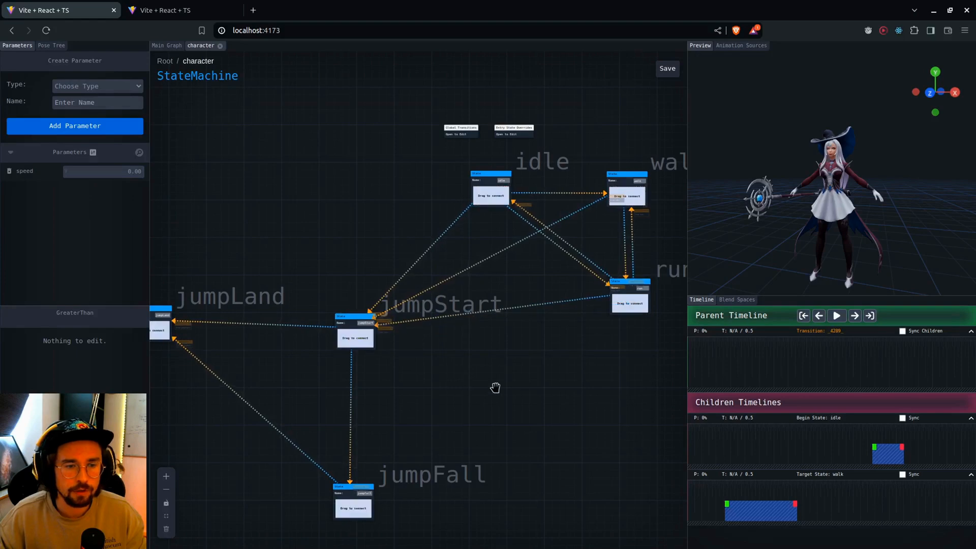
Add a transition from jumpLand to idle, and transitions from jumpFall to run and walk
{"action": "scroll", "coordinate": [497, 388], "scroll_direction": "down", "scroll_amount": 1}
{"action": "left_click_drag", "start_coordinate": [204, 340], "coordinate": [492, 229]}
{"action": "left_click_drag", "start_coordinate": [568, 425], "coordinate": [534, 398]}
{"action": "scroll", "coordinate": [528, 431], "scroll_direction": "up", "scroll_amount": 1}
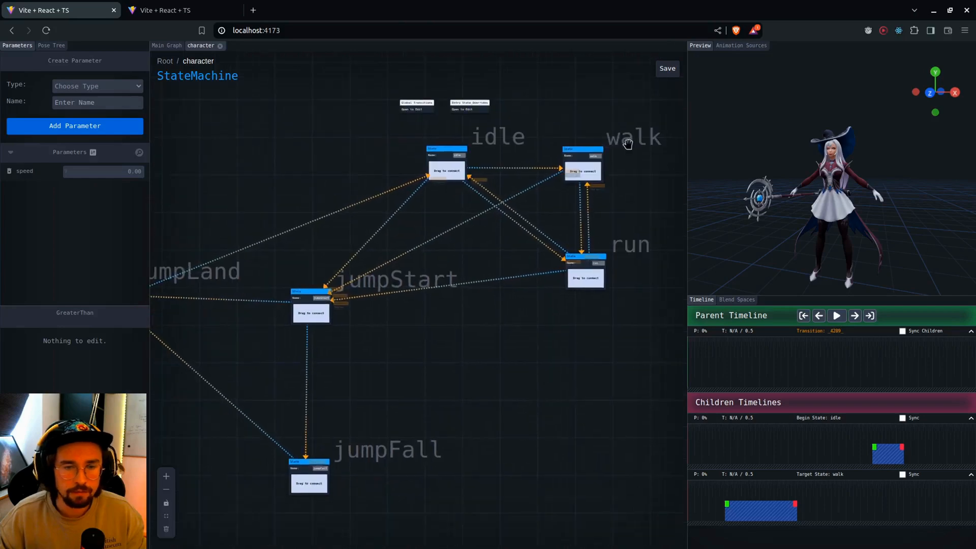
{"action": "left_click_drag", "start_coordinate": [309, 483], "coordinate": [588, 168]}
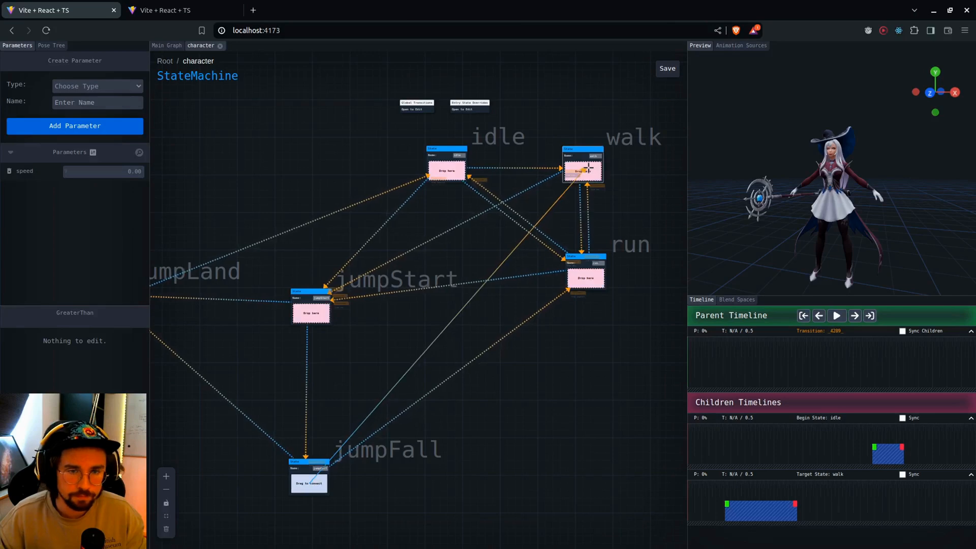
{"action": "left_click_drag", "start_coordinate": [553, 431], "coordinate": [584, 423]}
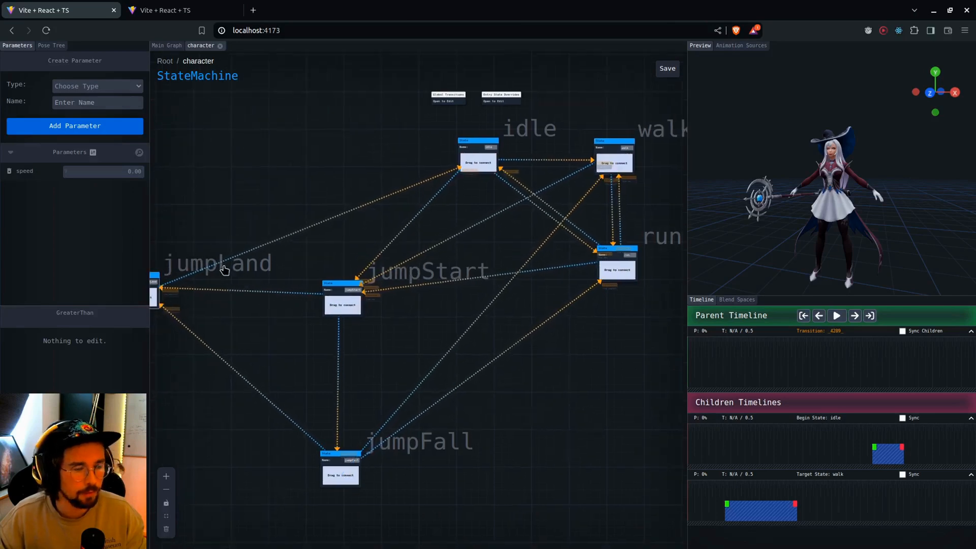
Add transitions to jumpFall from each of the idle, walk and run states
{"action": "left_click_drag", "start_coordinate": [644, 384], "coordinate": [570, 374]}
{"action": "scroll", "coordinate": [613, 393], "scroll_direction": "down", "scroll_amount": 1}
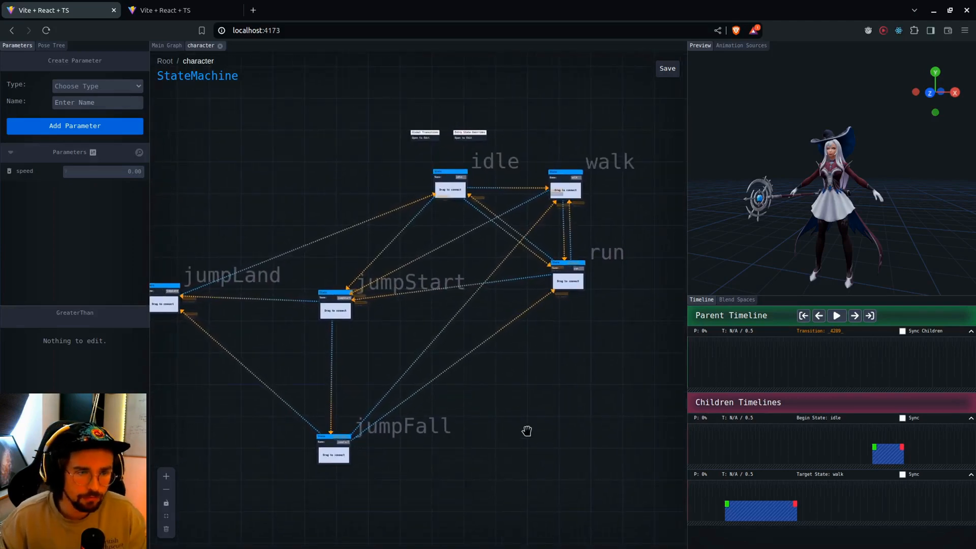
{"action": "left_click_drag", "start_coordinate": [524, 411], "coordinate": [520, 425]}
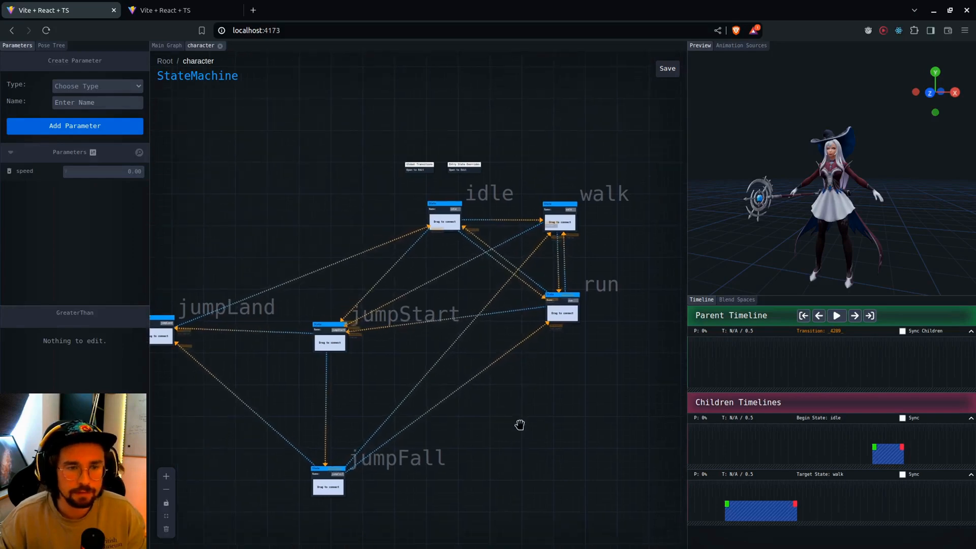
{"action": "scroll", "coordinate": [519, 423], "scroll_direction": "up", "scroll_amount": 2}
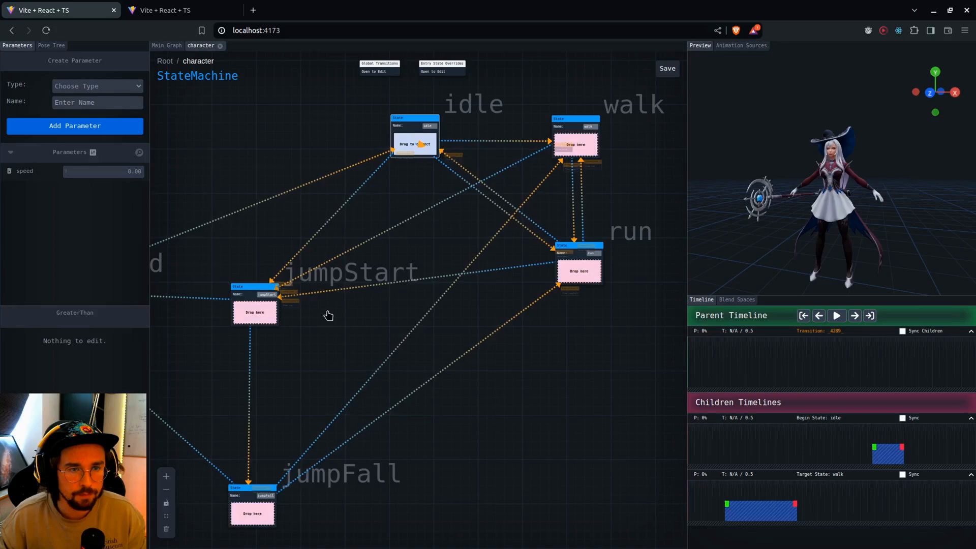
{"action": "left_click_drag", "start_coordinate": [308, 402], "coordinate": [265, 503]}
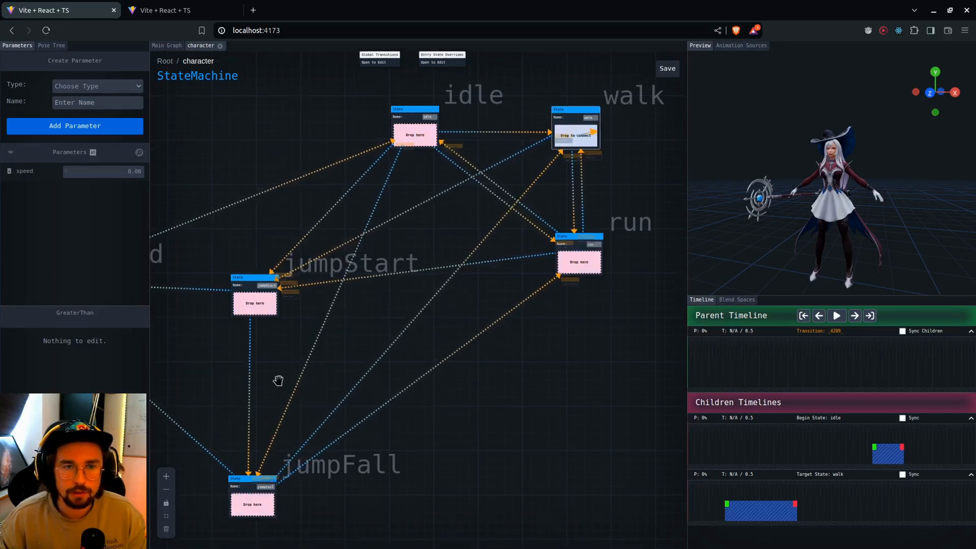
{"action": "left_click_drag", "start_coordinate": [249, 500], "coordinate": [251, 502]}
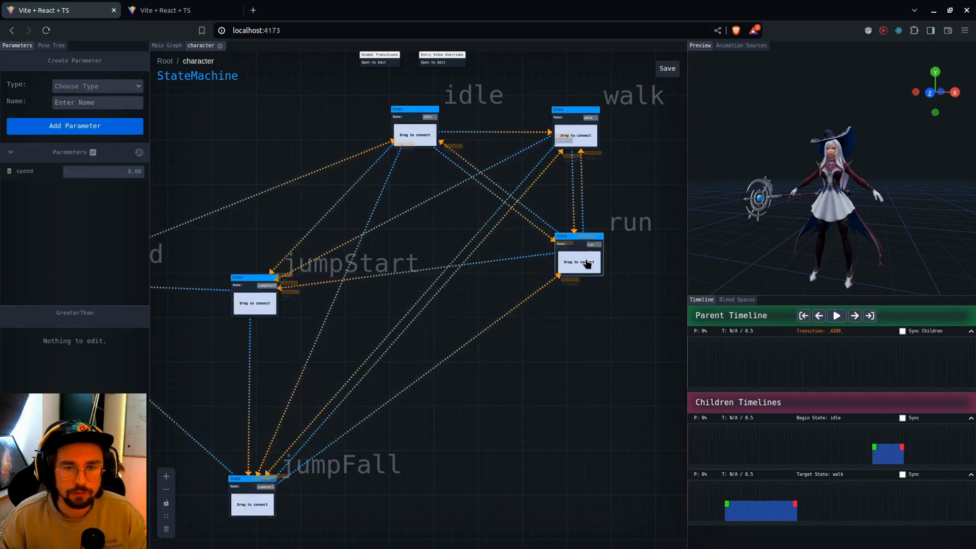
{"action": "scroll", "coordinate": [562, 402], "scroll_direction": "down", "scroll_amount": 5}
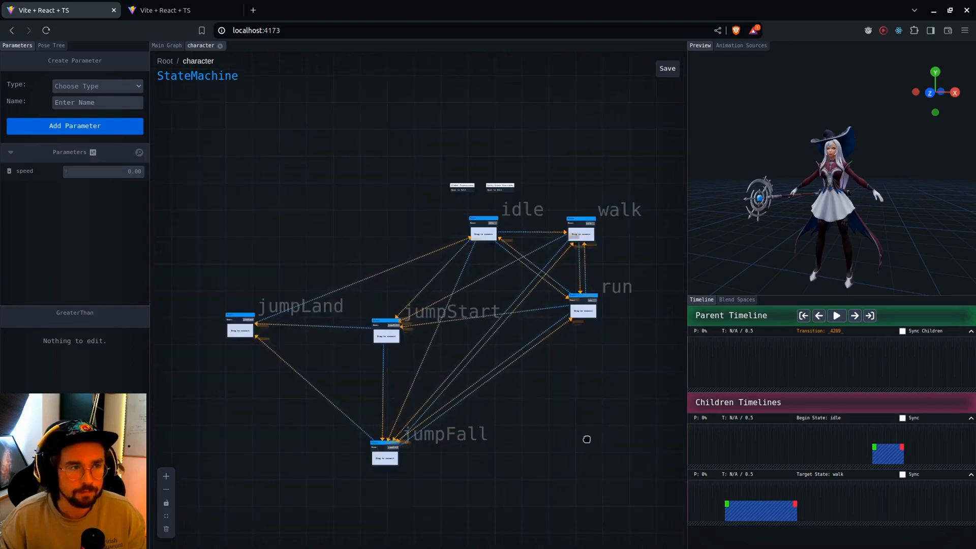
{"action": "left_click_drag", "start_coordinate": [586, 439], "coordinate": [574, 433]}
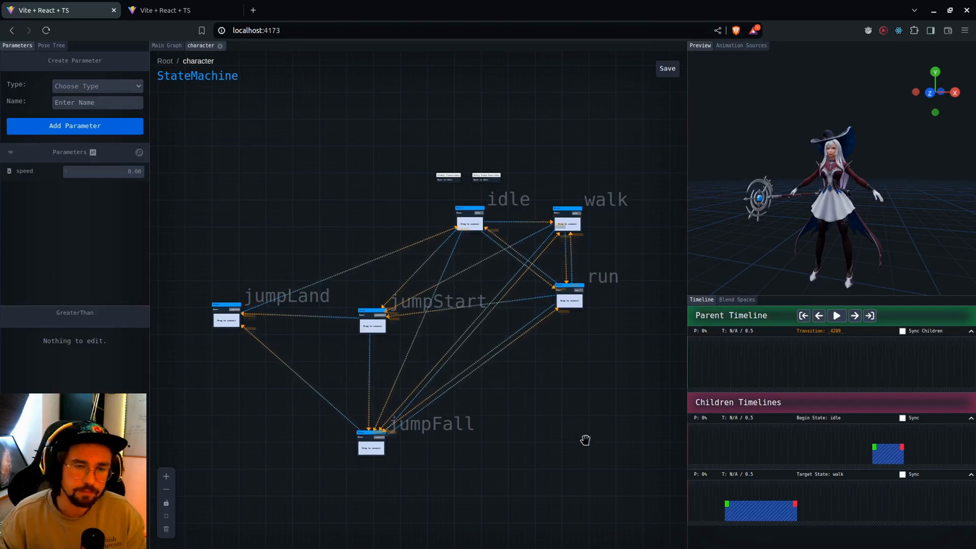
Switch to the second open editor's character state machine and inspect the idle state's Global State setting
{"action": "left_click", "coordinate": [179, 13]}
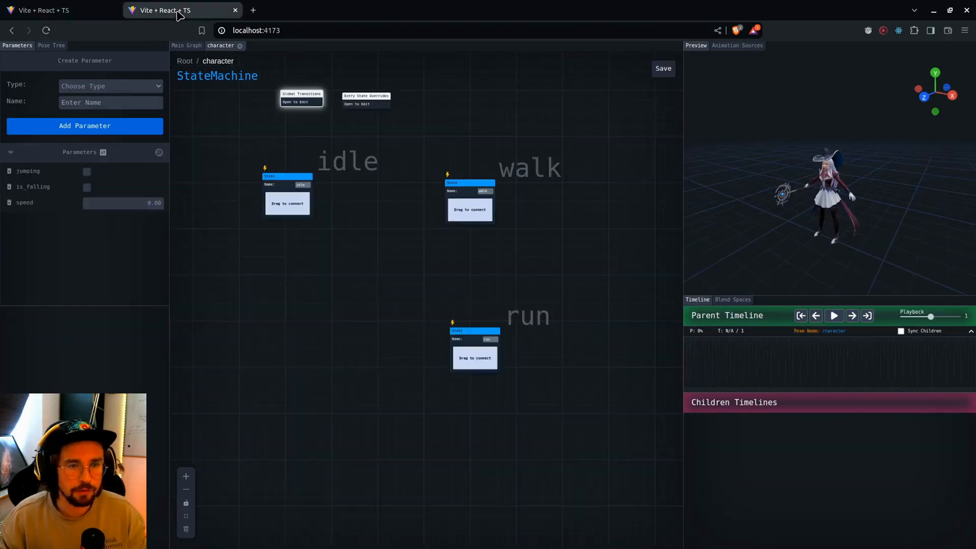
{"action": "scroll", "coordinate": [364, 297], "scroll_direction": "up", "scroll_amount": 3}
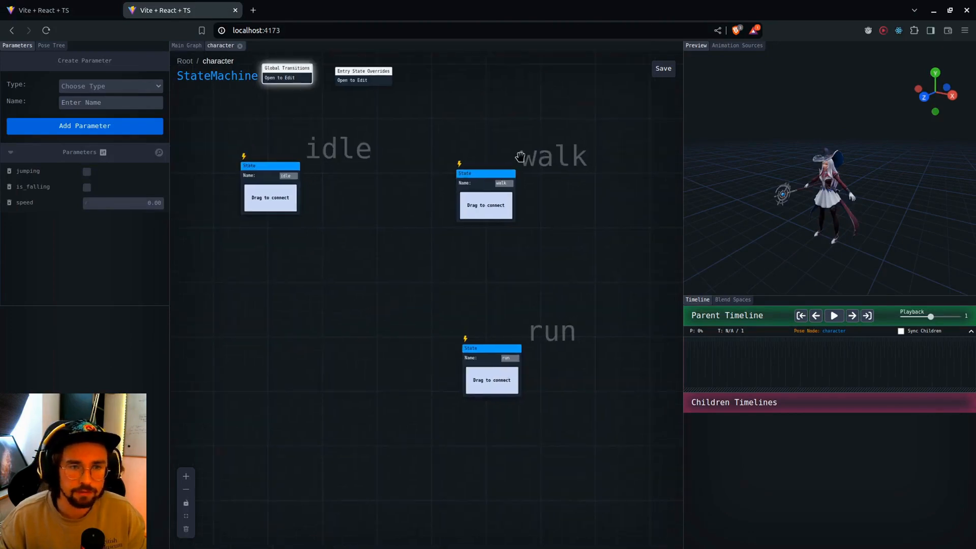
{"action": "left_click", "coordinate": [342, 145]}
{"action": "left_click_drag", "start_coordinate": [240, 256], "coordinate": [246, 271]}
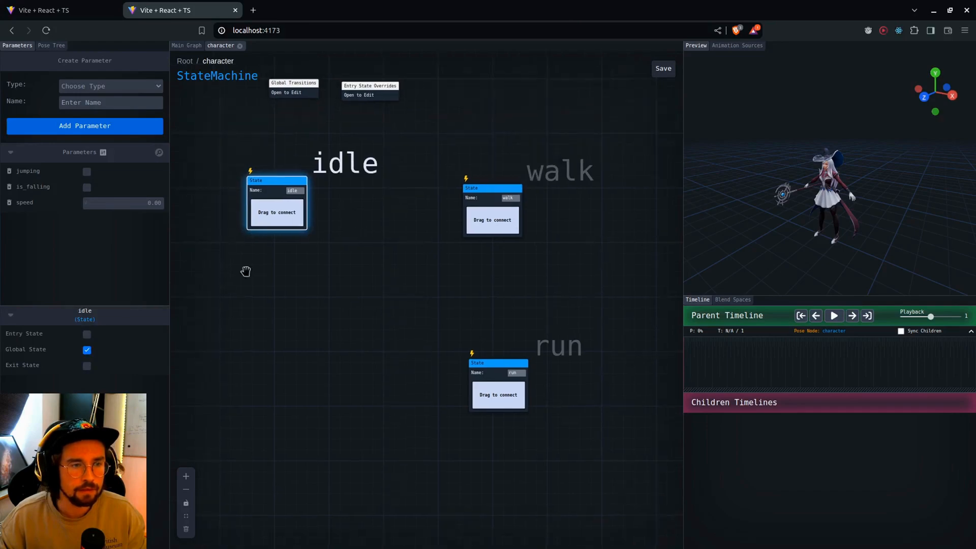
{"action": "scroll", "coordinate": [305, 305], "scroll_direction": "up", "scroll_amount": 3}
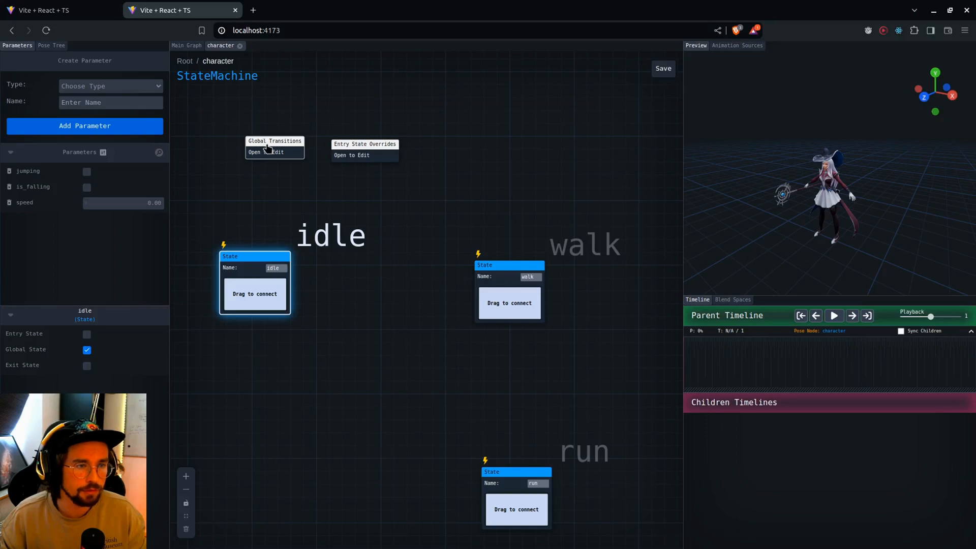
Open the character's Global Transitions and examine how the speed comparisons feed the ANY to run and ANY to walk transitions
{"action": "double_click", "coordinate": [268, 149]}
{"action": "scroll", "coordinate": [453, 187], "scroll_direction": "down", "scroll_amount": 4}
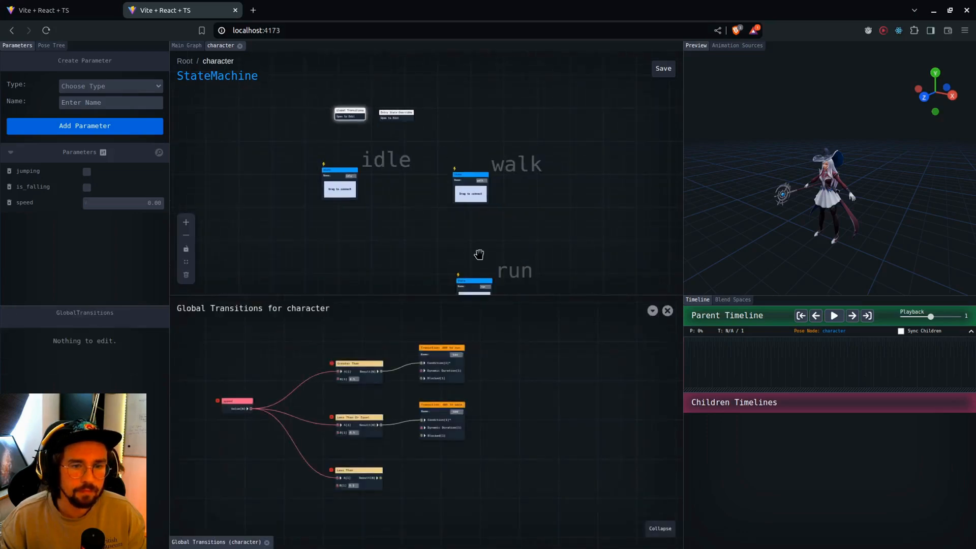
{"action": "scroll", "coordinate": [539, 396], "scroll_direction": "up", "scroll_amount": 3}
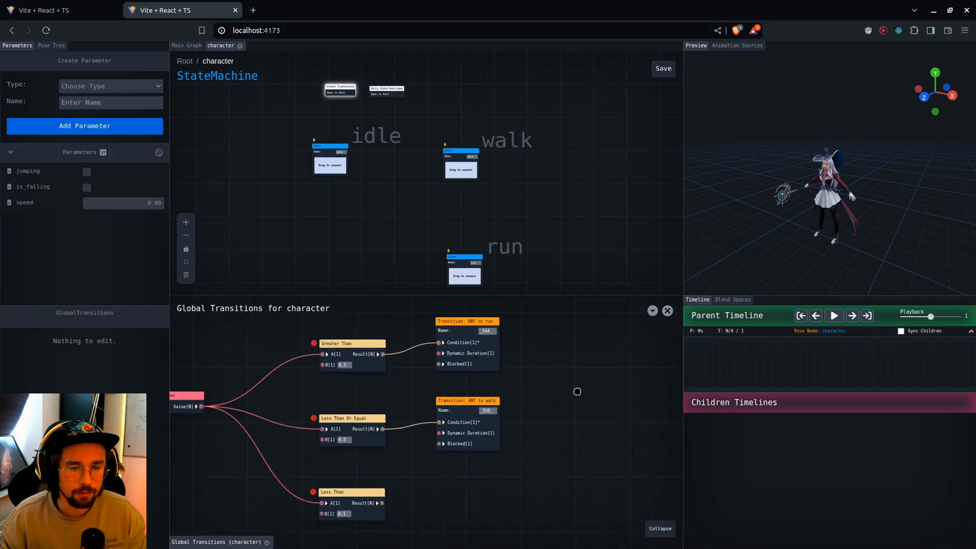
{"action": "left_click_drag", "start_coordinate": [576, 392], "coordinate": [608, 398]}
{"action": "scroll", "coordinate": [544, 397], "scroll_direction": "up", "scroll_amount": 4}
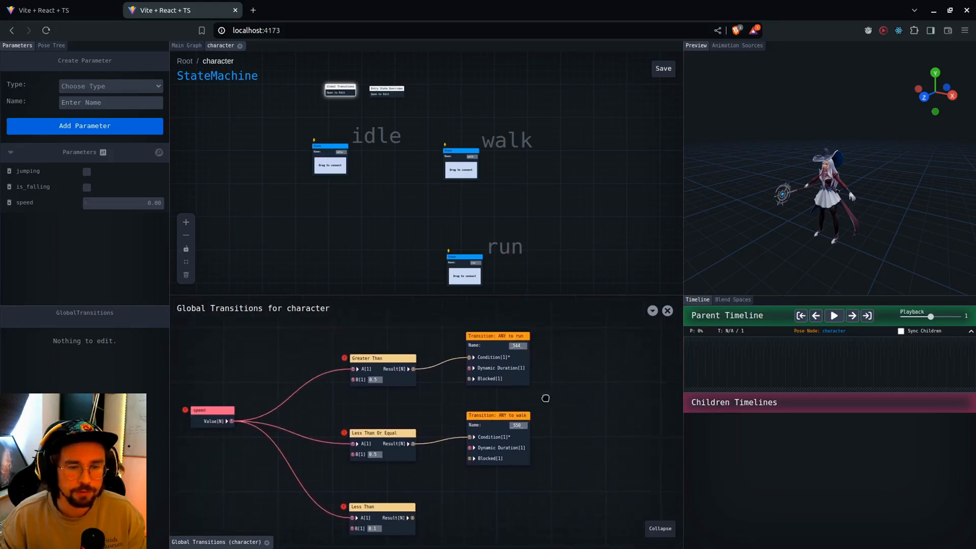
{"action": "left_click", "coordinate": [404, 375]}
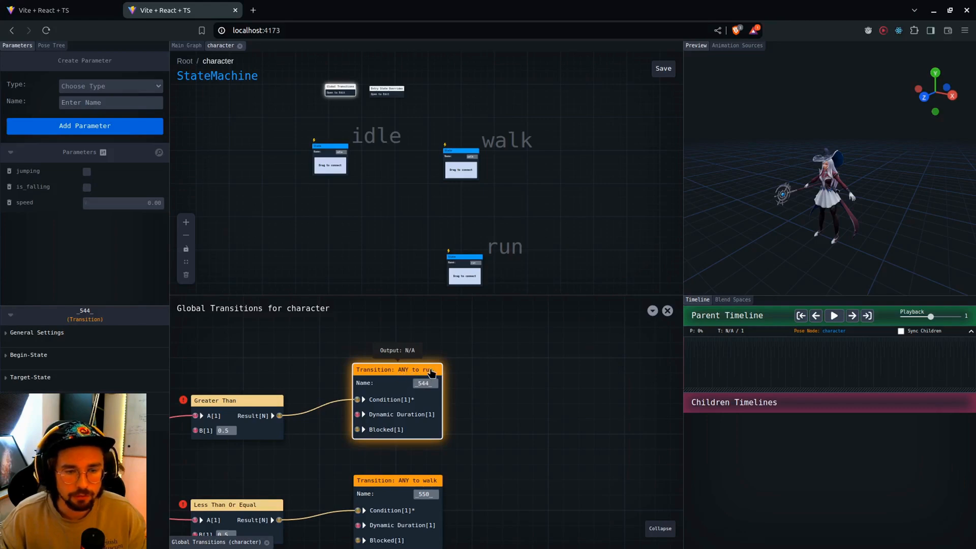
{"action": "scroll", "coordinate": [527, 468], "scroll_direction": "down", "scroll_amount": 4}
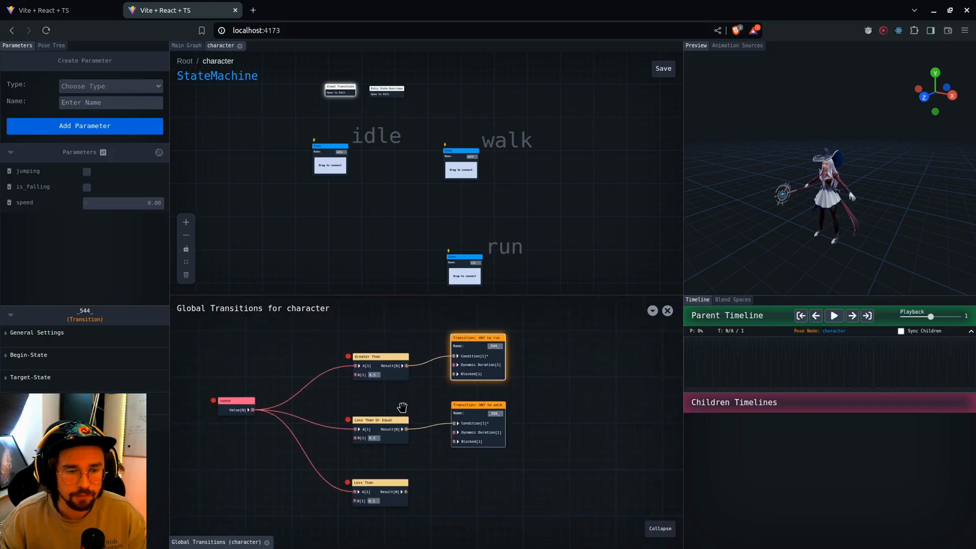
{"action": "scroll", "coordinate": [226, 401], "scroll_direction": "up", "scroll_amount": 3}
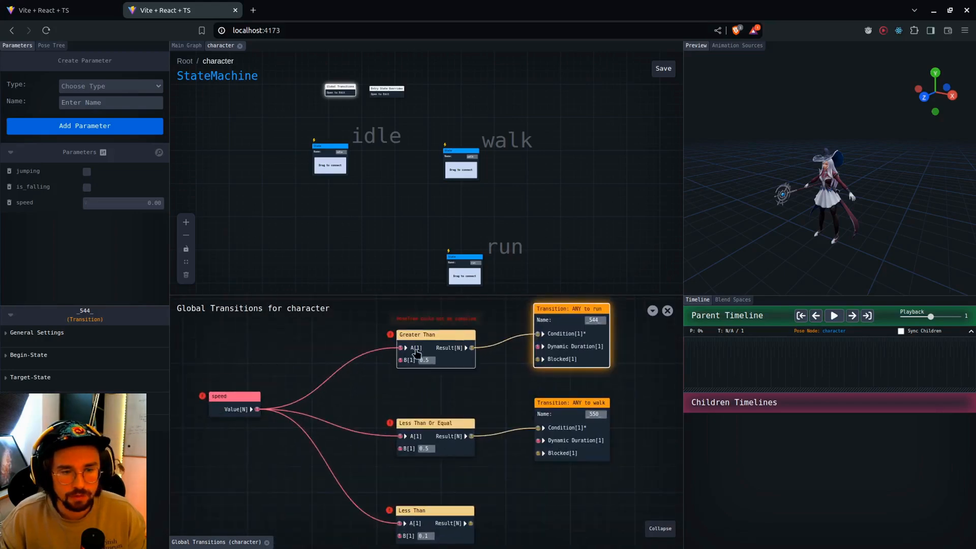
{"action": "left_click_drag", "start_coordinate": [469, 397], "coordinate": [442, 403]}
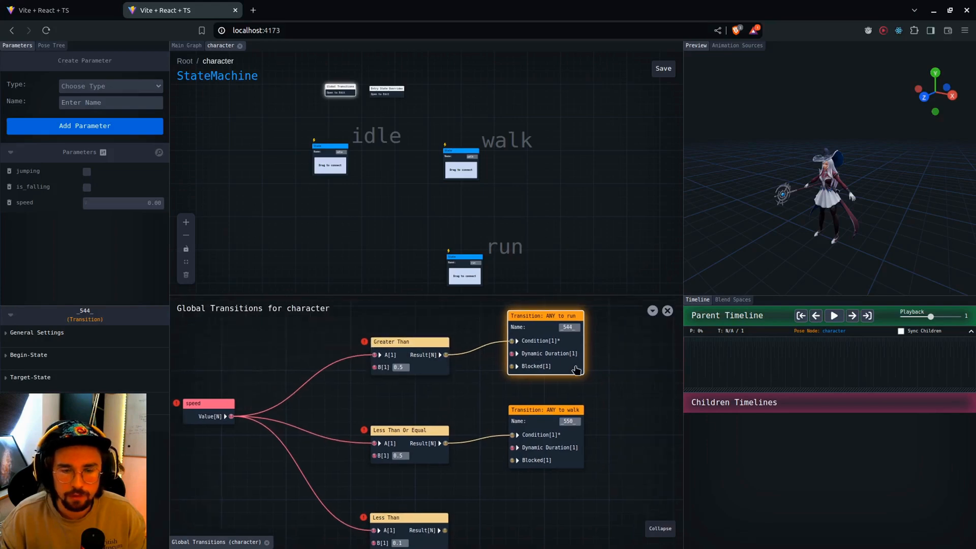
{"action": "left_click_drag", "start_coordinate": [632, 433], "coordinate": [610, 419]}
{"action": "left_click_drag", "start_coordinate": [586, 483], "coordinate": [566, 482]}
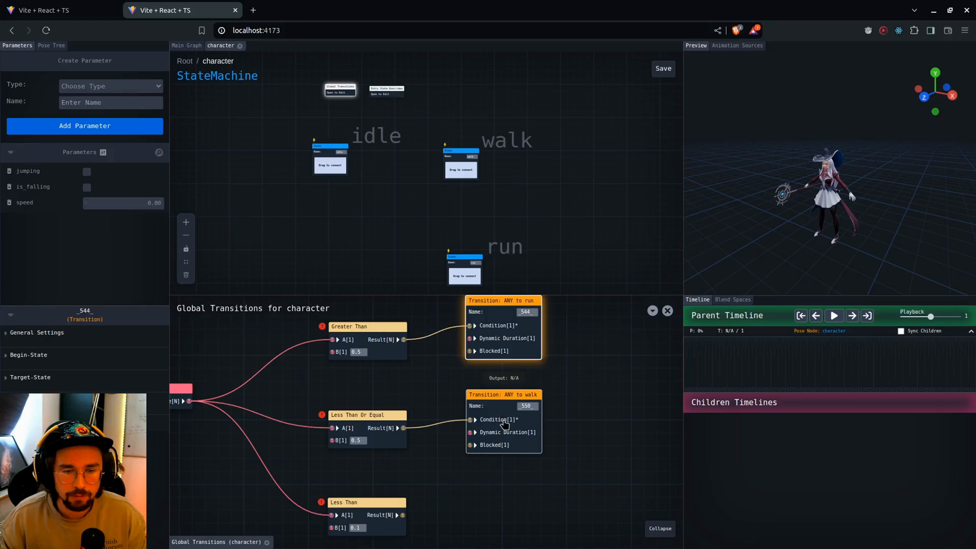
Add a global transition to idle, connect the Less Than node's result to its condition, and close the transition graph
{"action": "left_click_drag", "start_coordinate": [505, 510], "coordinate": [447, 465]}
{"action": "right_click", "coordinate": [403, 453]}
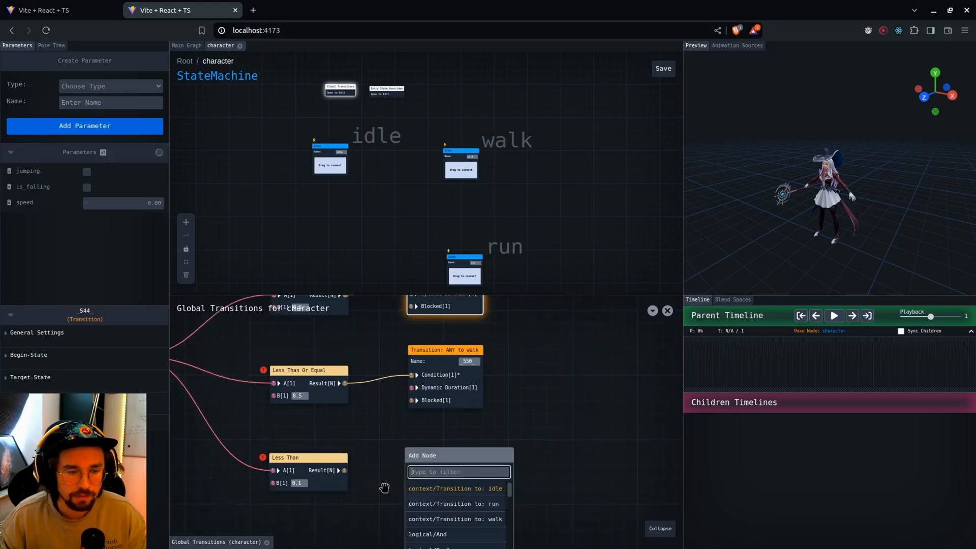
{"action": "left_click", "coordinate": [459, 489]}
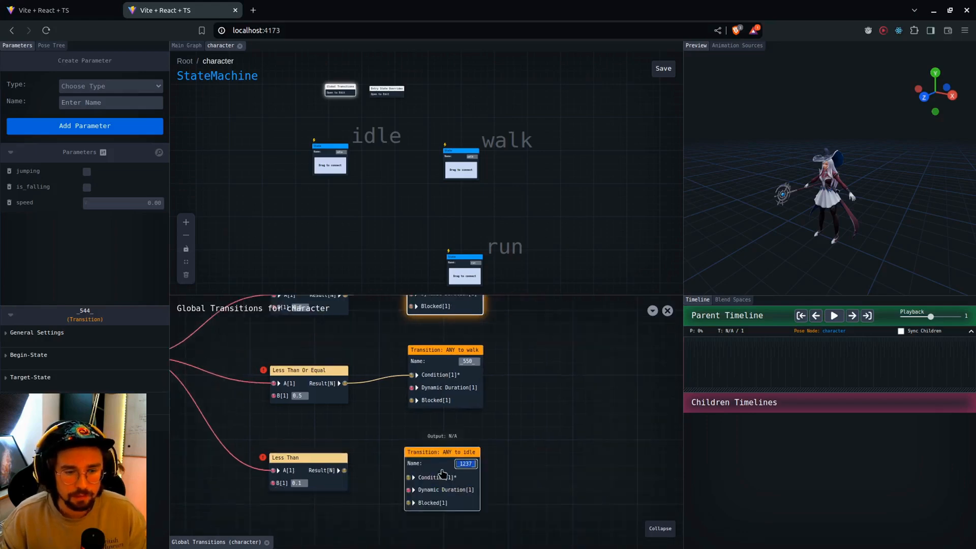
{"action": "left_click_drag", "start_coordinate": [344, 470], "coordinate": [401, 471]}
{"action": "left_click", "coordinate": [435, 467]}
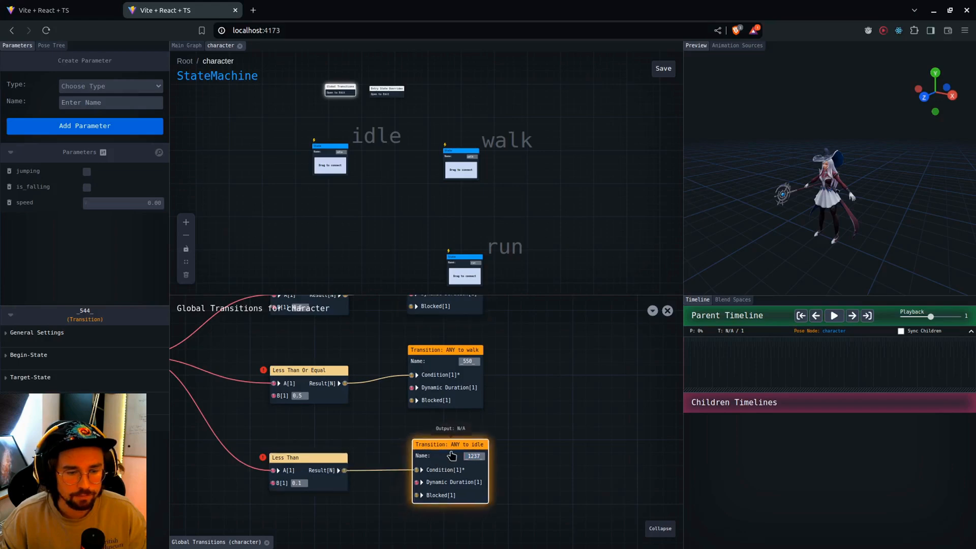
{"action": "scroll", "coordinate": [564, 438], "scroll_direction": "down", "scroll_amount": 4}
{"action": "left_click", "coordinate": [667, 311]}
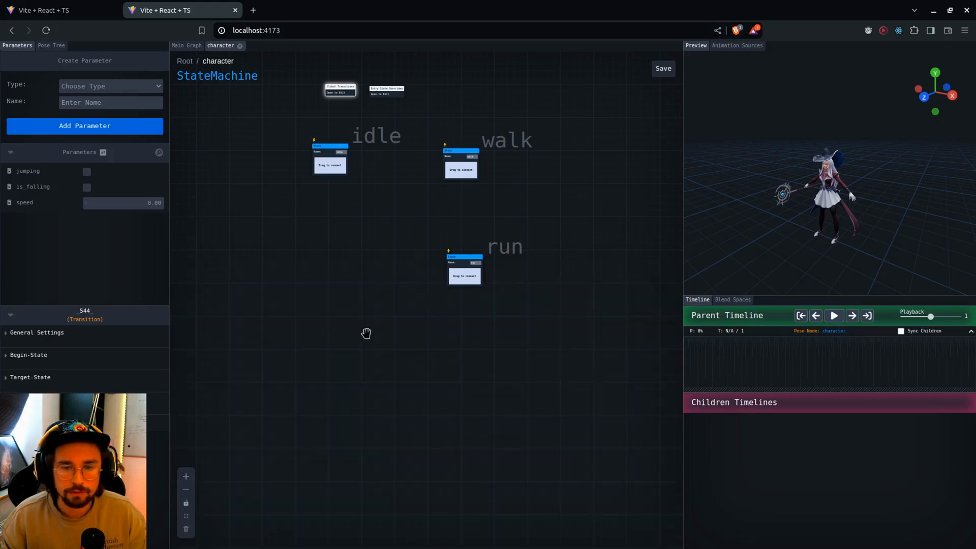
Add a state group named jump to the character state machine and position it beneath the idle state
{"action": "left_click", "coordinate": [508, 160]}
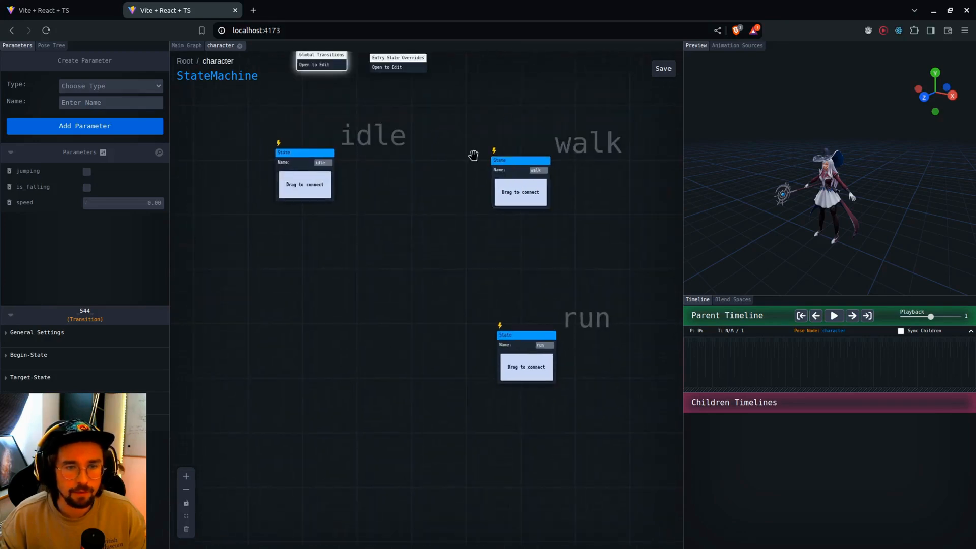
{"action": "right_click", "coordinate": [304, 311]}
{"action": "left_click", "coordinate": [331, 366]}
{"action": "type", "text": "j"}
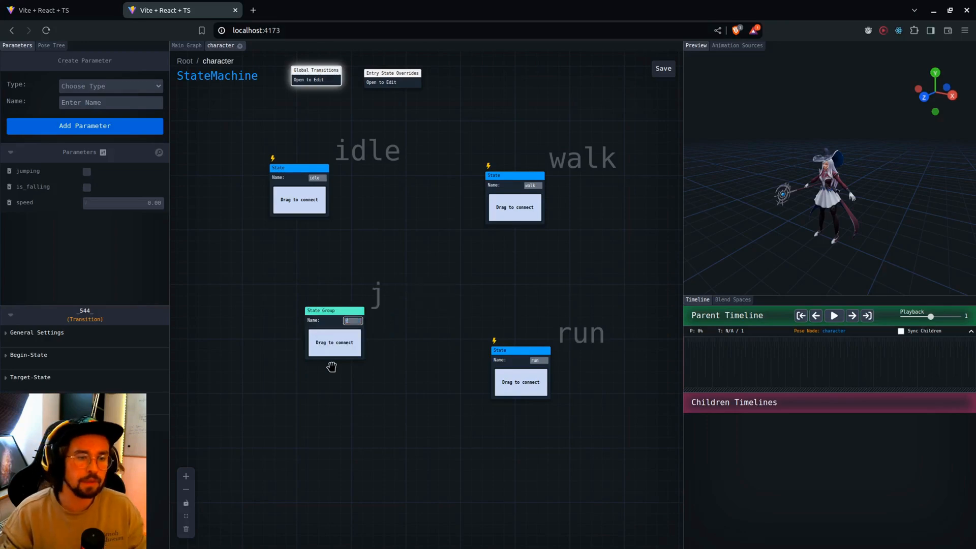
{"action": "type", "text": "ump"}
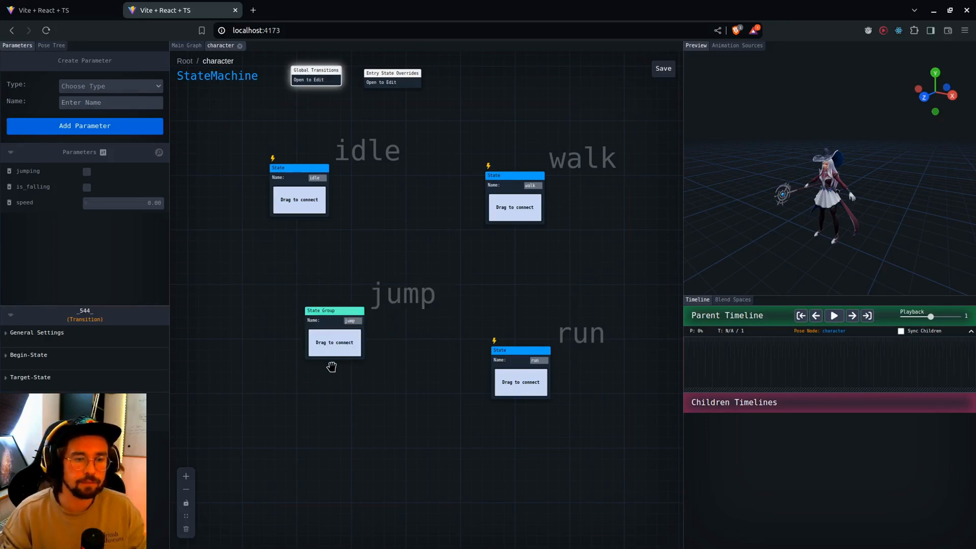
{"action": "left_click_drag", "start_coordinate": [391, 308], "coordinate": [364, 315]}
{"action": "scroll", "coordinate": [363, 356], "scroll_direction": "up", "scroll_amount": 2}
{"action": "left_click_drag", "start_coordinate": [373, 369], "coordinate": [423, 354]}
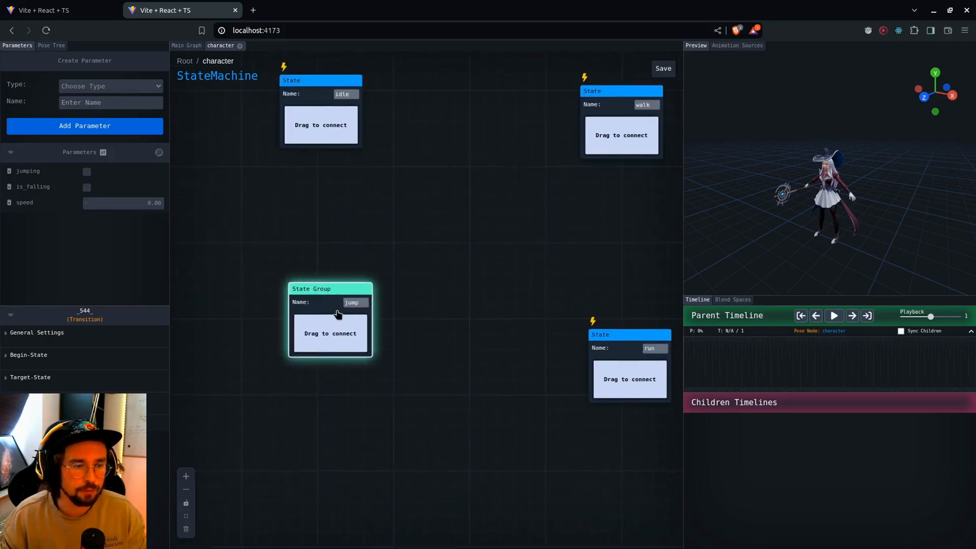
Open the jump state group and add a state named start
{"action": "double_click", "coordinate": [321, 294]}
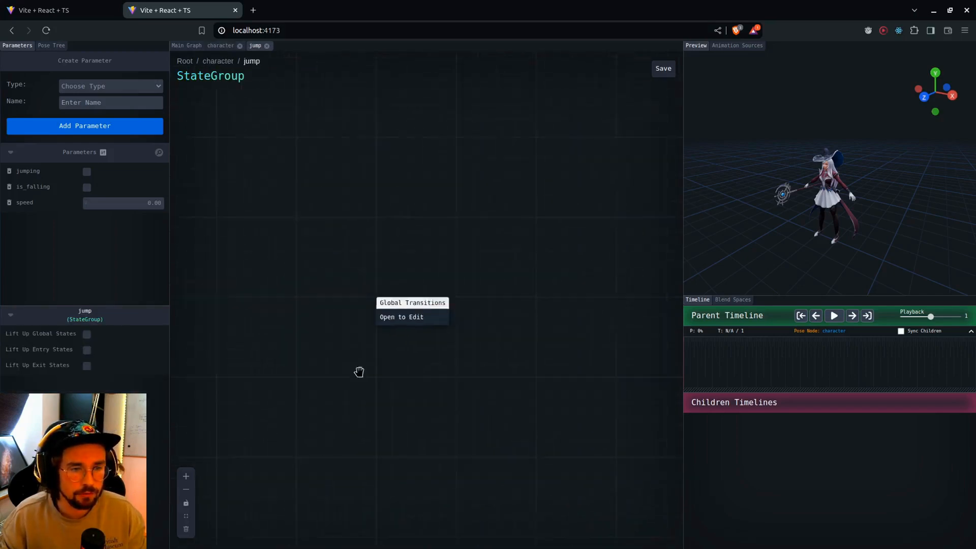
{"action": "right_click", "coordinate": [265, 219]}
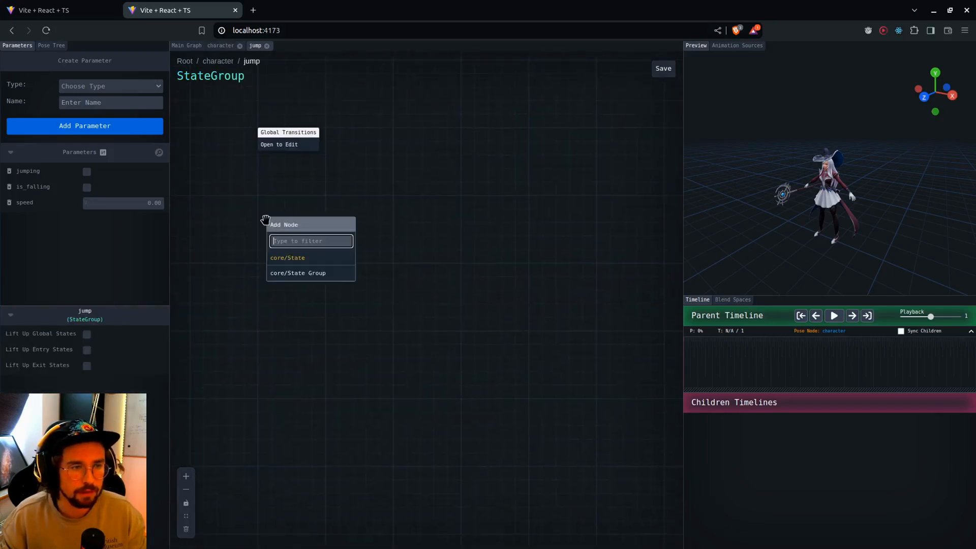
{"action": "left_click", "coordinate": [286, 258]}
{"action": "type", "text": "start"}
{"action": "key", "text": "Return"}
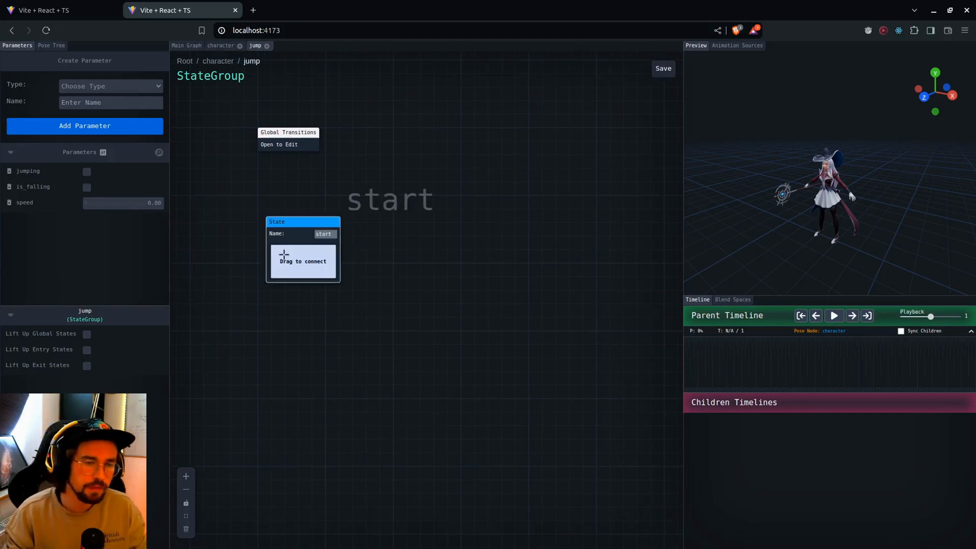
Add two more states named fall and land to the jump group
{"action": "scroll", "coordinate": [347, 233], "scroll_direction": "down", "scroll_amount": 3}
{"action": "right_click", "coordinate": [436, 300]}
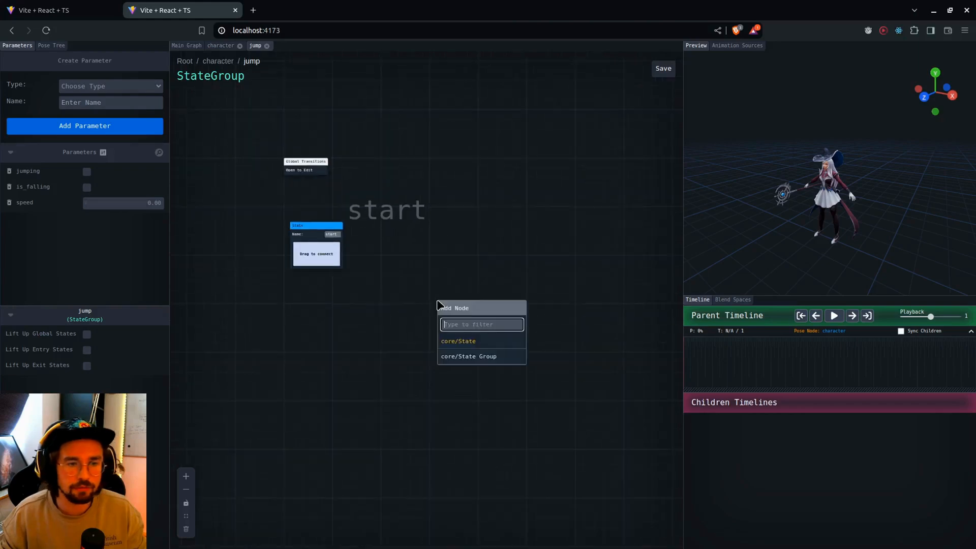
{"action": "left_click", "coordinate": [476, 342]}
{"action": "type", "text": "lan"}
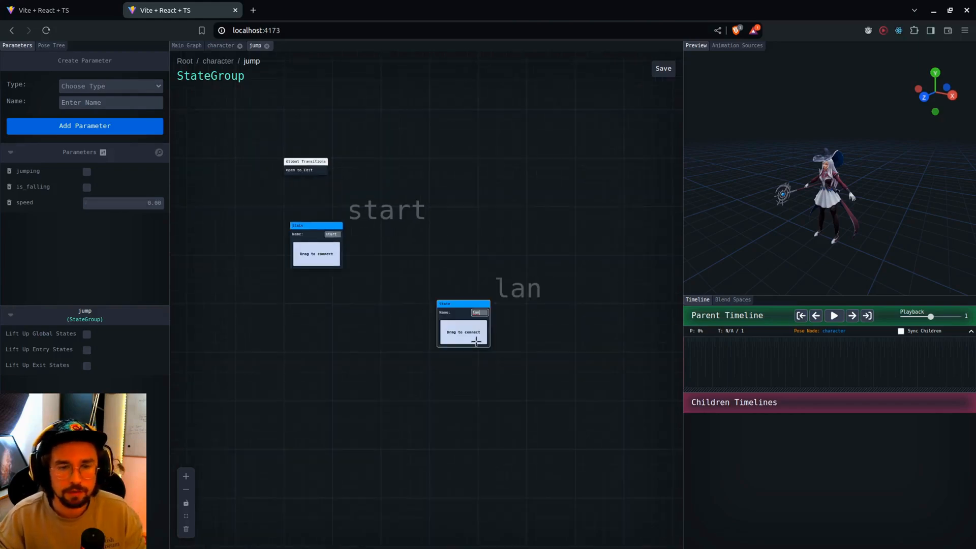
{"action": "type", "text": "fall"}
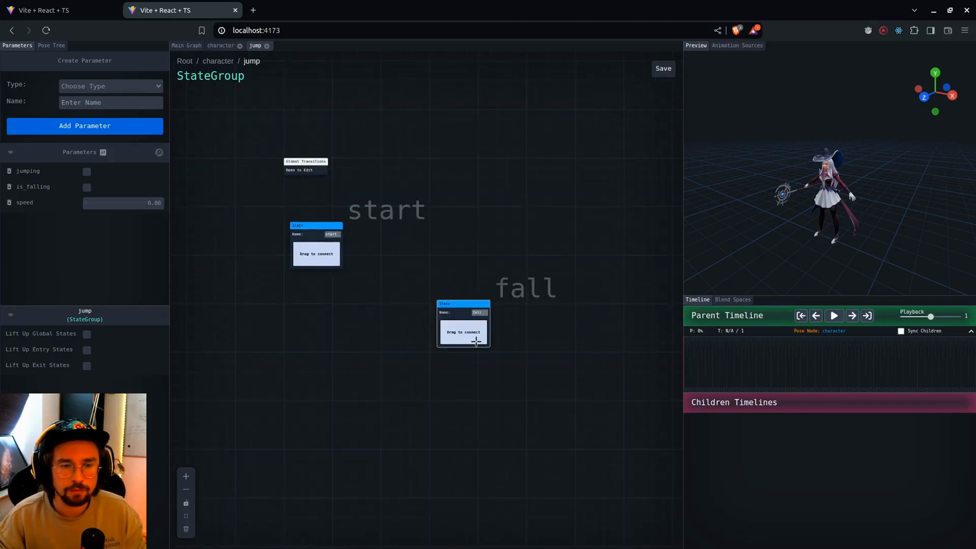
{"action": "right_click", "coordinate": [338, 376]}
{"action": "left_click", "coordinate": [376, 418]}
{"action": "type", "text": "land"}
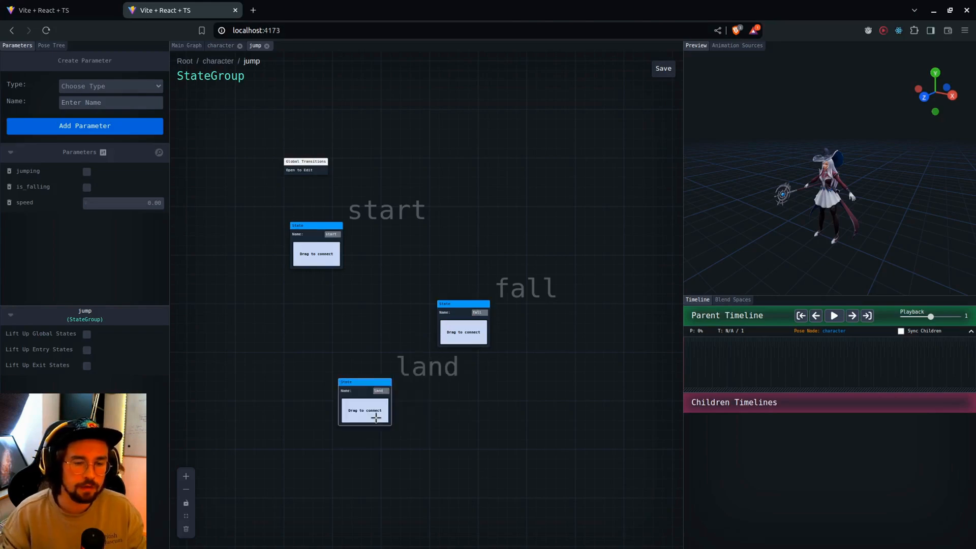
Position the land state beneath start and add transitions from start to land and fall, and from fall to land
{"action": "left_click_drag", "start_coordinate": [410, 381], "coordinate": [338, 389]}
{"action": "left_click_drag", "start_coordinate": [328, 257], "coordinate": [294, 409]}
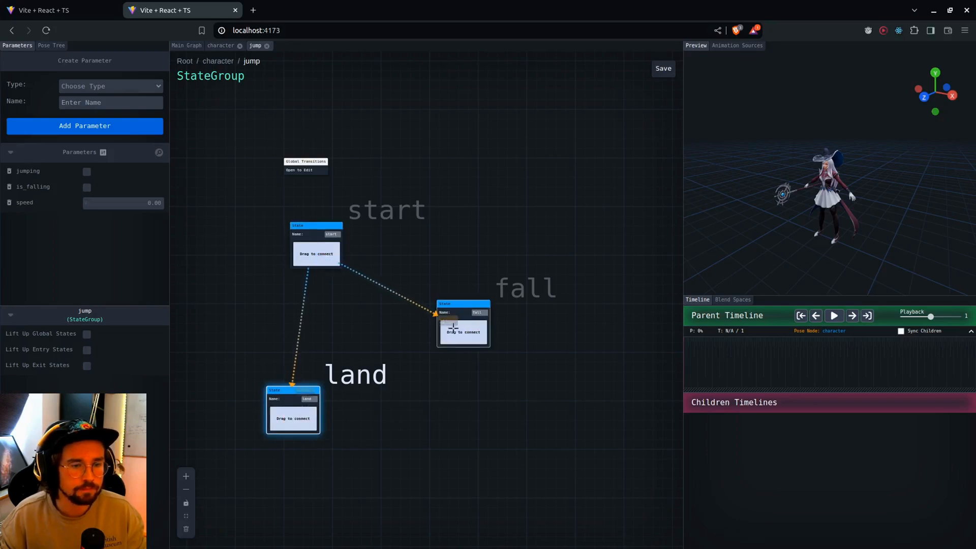
{"action": "left_click_drag", "start_coordinate": [453, 328], "coordinate": [315, 409]}
Return to the character state machine, add a transition from idle to the jump group, and browse the nodes available in its transition graph
{"action": "left_click", "coordinate": [218, 61]}
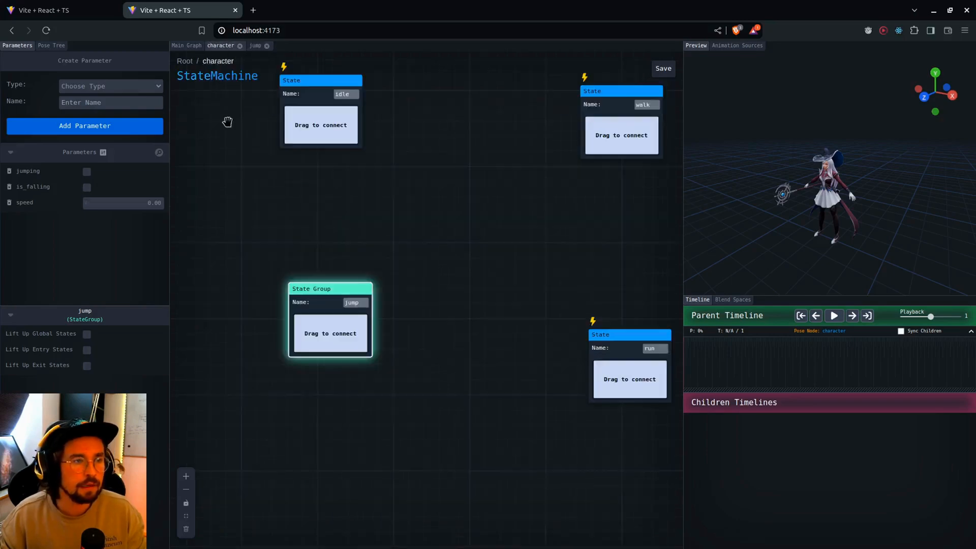
{"action": "left_click_drag", "start_coordinate": [428, 185], "coordinate": [435, 203]}
{"action": "left_click_drag", "start_coordinate": [336, 152], "coordinate": [320, 327]}
{"action": "left_click", "coordinate": [343, 319]}
{"action": "right_click", "coordinate": [405, 349]}
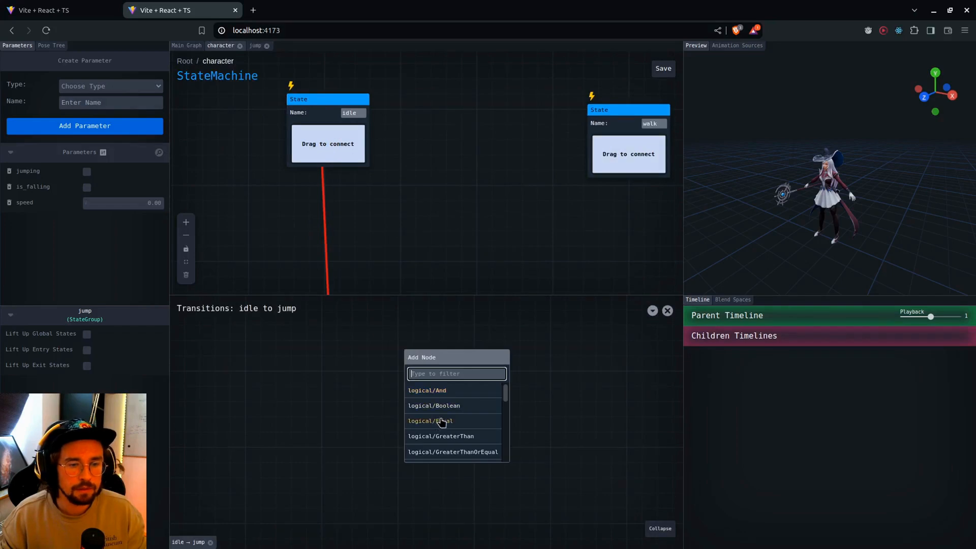
{"action": "scroll", "coordinate": [444, 417], "scroll_direction": "down", "scroll_amount": 2}
{"action": "scroll", "coordinate": [446, 415], "scroll_direction": "up", "scroll_amount": 2}
{"action": "scroll", "coordinate": [472, 200], "scroll_direction": "down", "scroll_amount": 5}
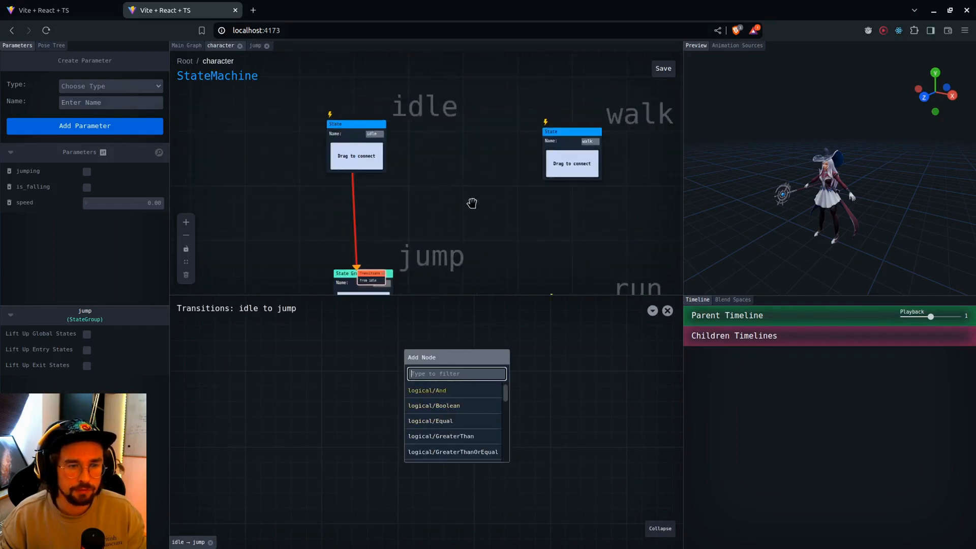
Make start an entry state of the jump group and add a transition to jump.start in the idle-to-jump graph
{"action": "double_click", "coordinate": [412, 220]}
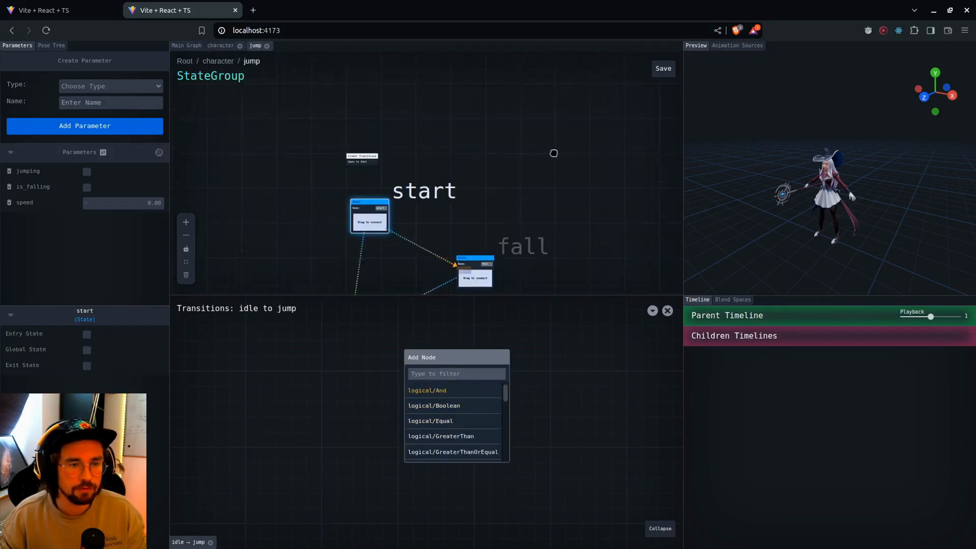
{"action": "left_click", "coordinate": [87, 336]}
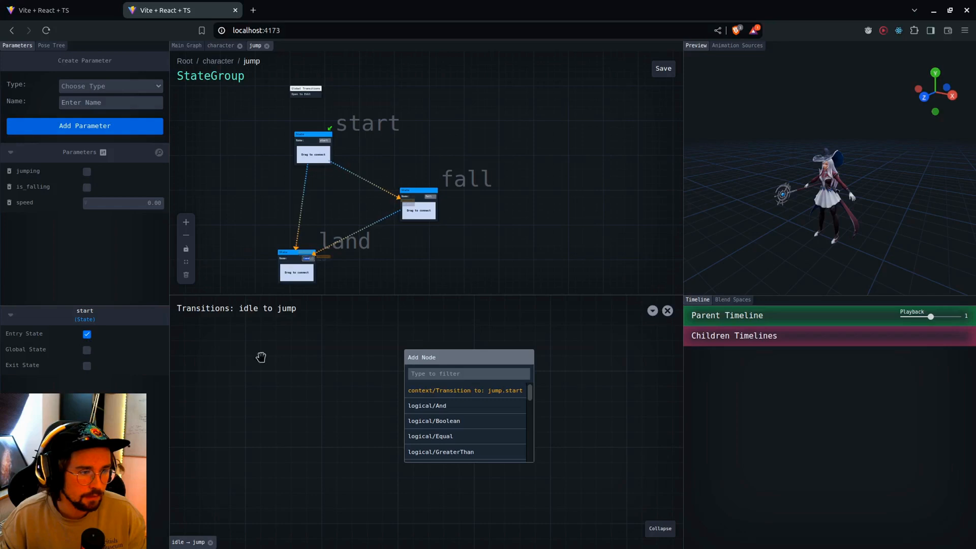
{"action": "left_click", "coordinate": [444, 396]}
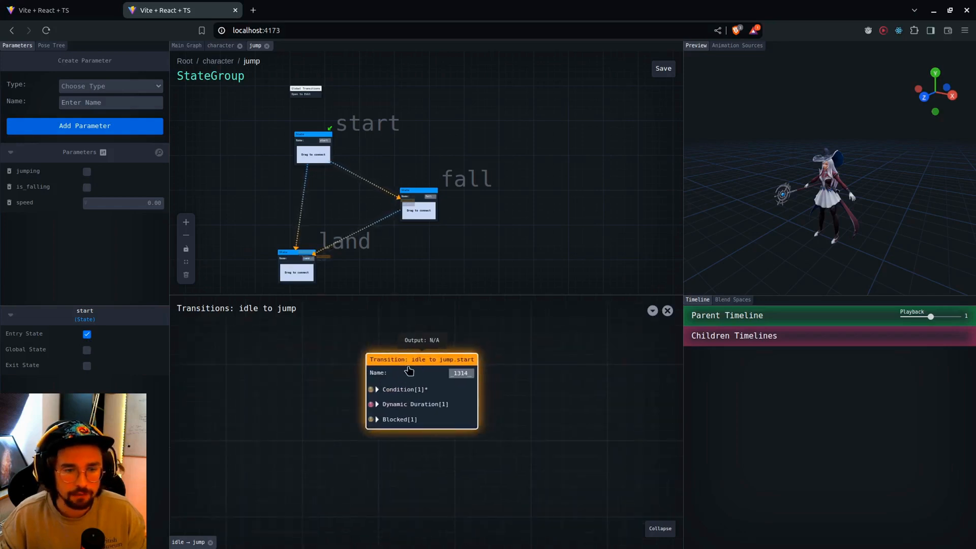
{"action": "left_click", "coordinate": [667, 310]}
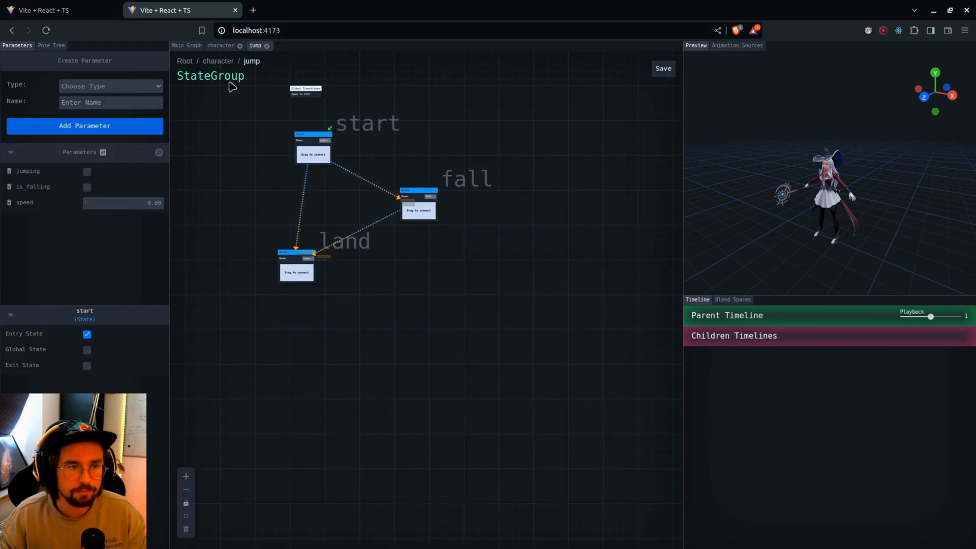
Add a transition from the jump group to idle in the character state machine and bring up the addable nodes in its transition graph
{"action": "left_click", "coordinate": [220, 47]}
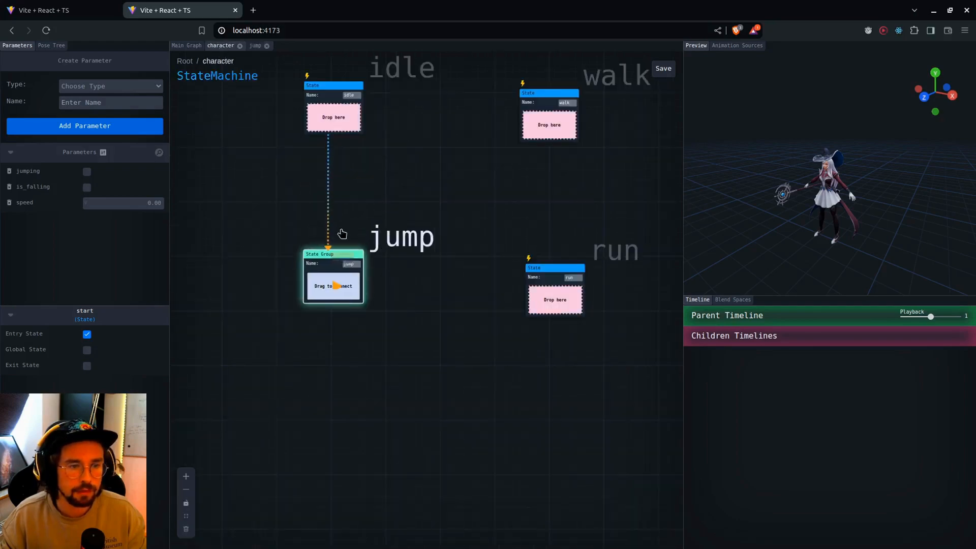
{"action": "left_click_drag", "start_coordinate": [343, 126], "coordinate": [342, 126]}
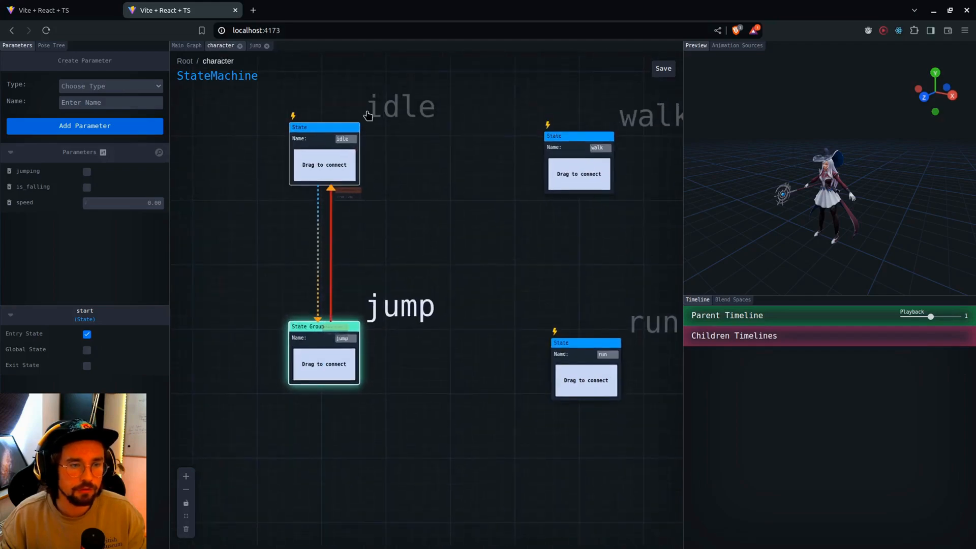
{"action": "left_click", "coordinate": [338, 199]}
{"action": "right_click", "coordinate": [397, 394]}
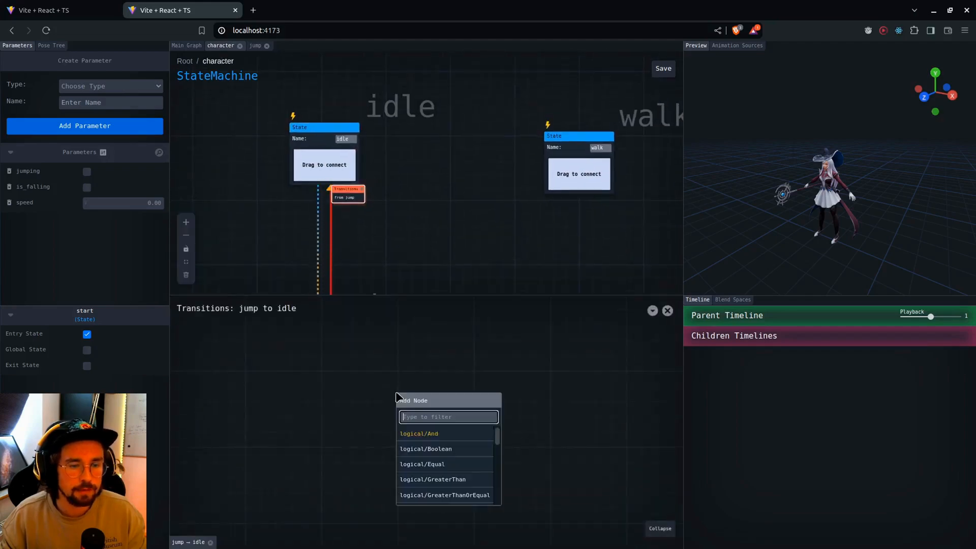
Make land an exit state of the jump group and add a transition from jump.land in the jump-to-idle graph
{"action": "left_click", "coordinate": [256, 47]}
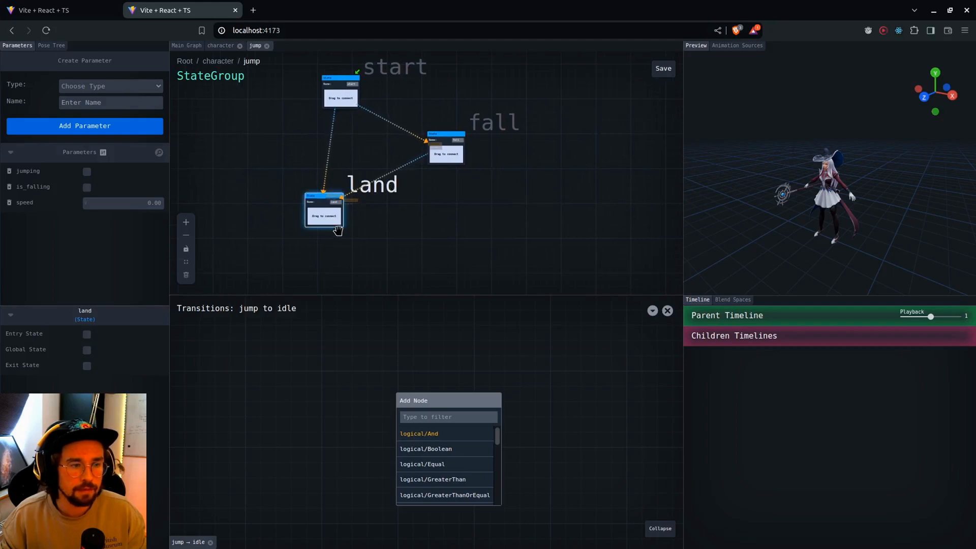
{"action": "left_click", "coordinate": [87, 367]}
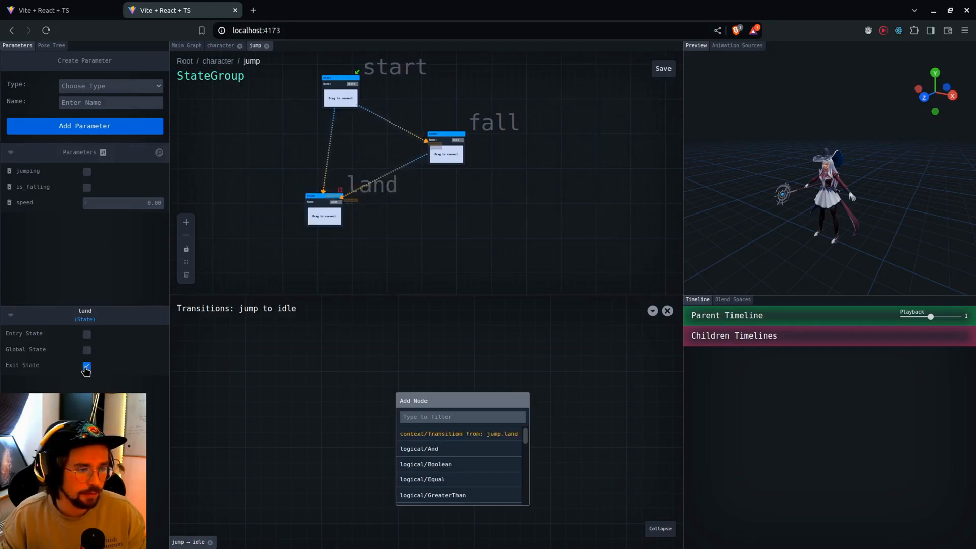
{"action": "left_click_drag", "start_coordinate": [438, 440], "coordinate": [407, 432]}
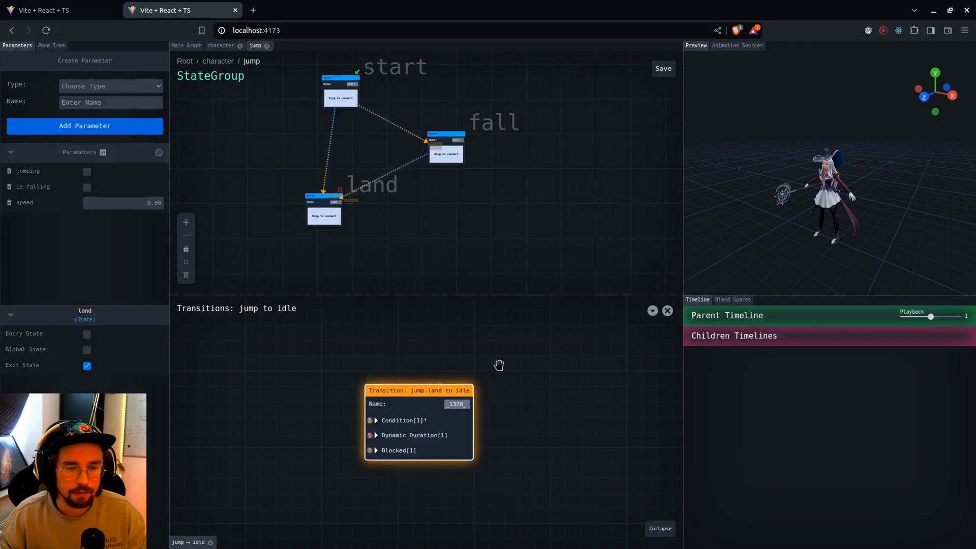
{"action": "left_click", "coordinate": [666, 312]}
Return to the character state machine and add transitions from the jump group to run and walk
{"action": "left_click", "coordinate": [220, 46]}
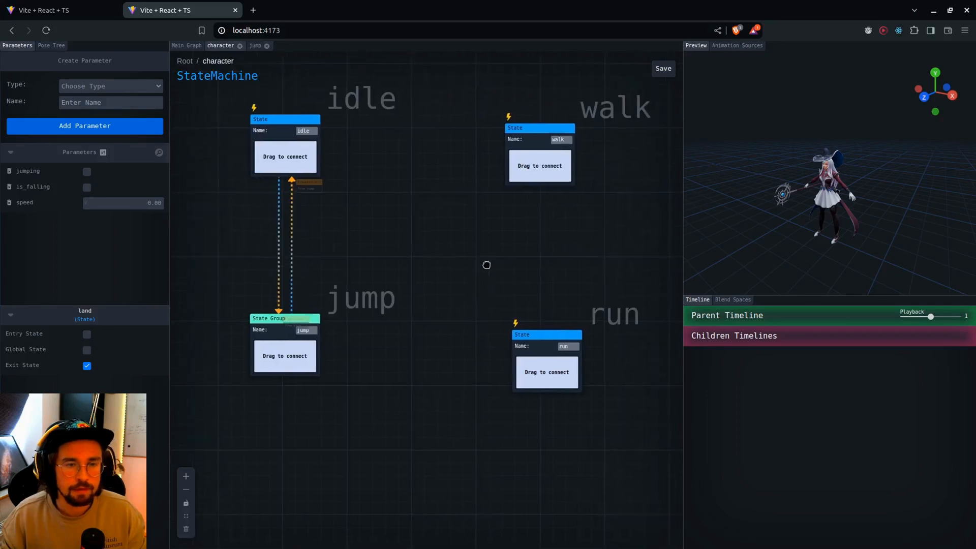
{"action": "left_click_drag", "start_coordinate": [583, 309], "coordinate": [571, 296]}
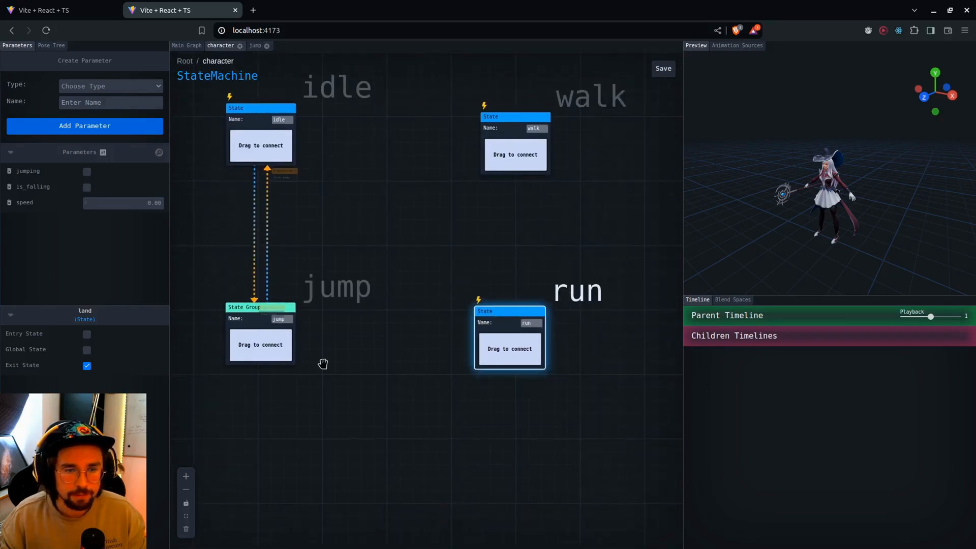
{"action": "left_click_drag", "start_coordinate": [272, 345], "coordinate": [503, 350]}
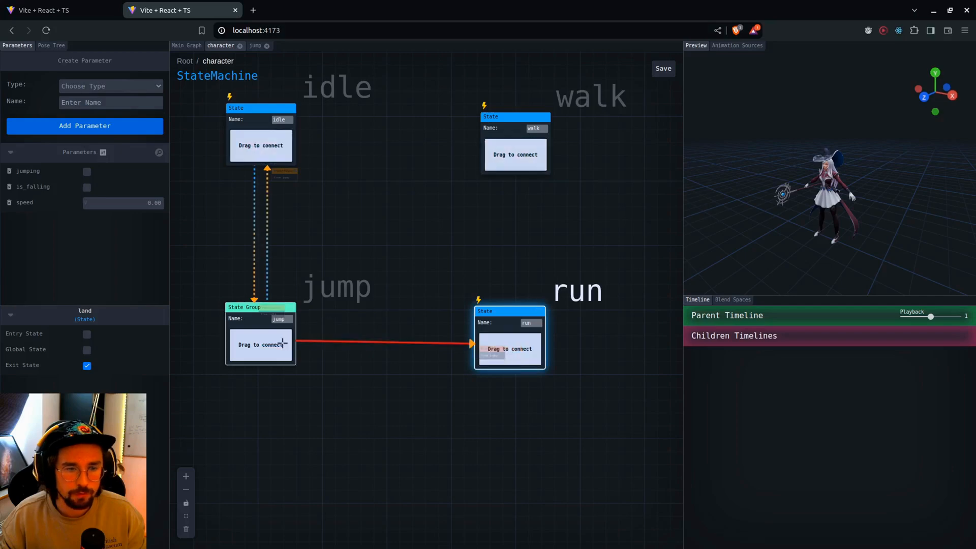
{"action": "left_click_drag", "start_coordinate": [263, 345], "coordinate": [514, 155]}
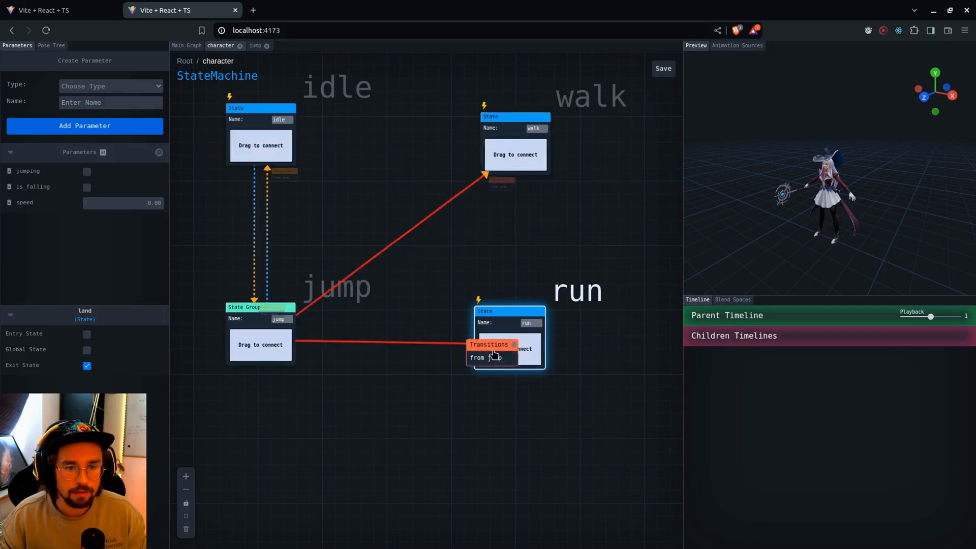
Make fall an exit state of the jump group and add a transition from jump.fall in the jump-to-run graph
{"action": "left_click", "coordinate": [491, 352]}
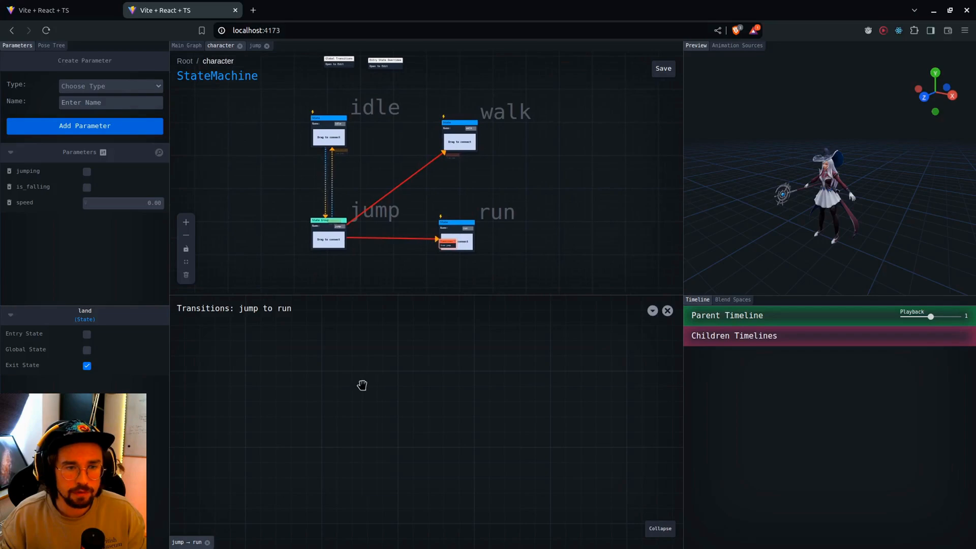
{"action": "right_click", "coordinate": [362, 386]}
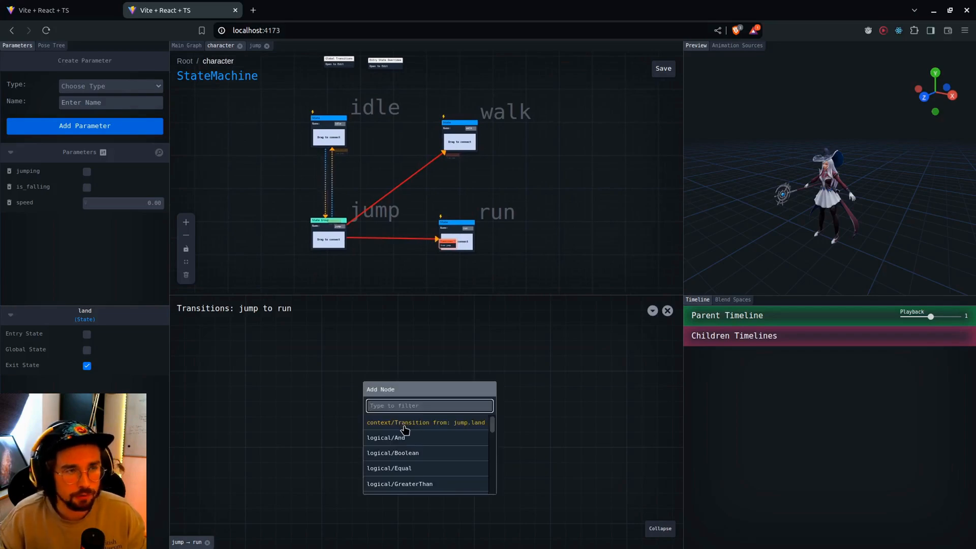
{"action": "left_click", "coordinate": [256, 45]}
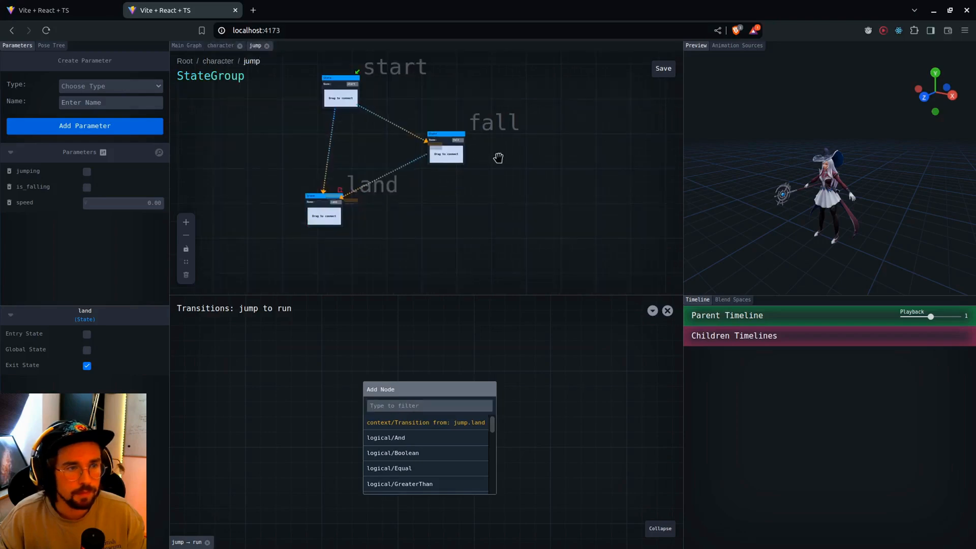
{"action": "left_click", "coordinate": [87, 366]}
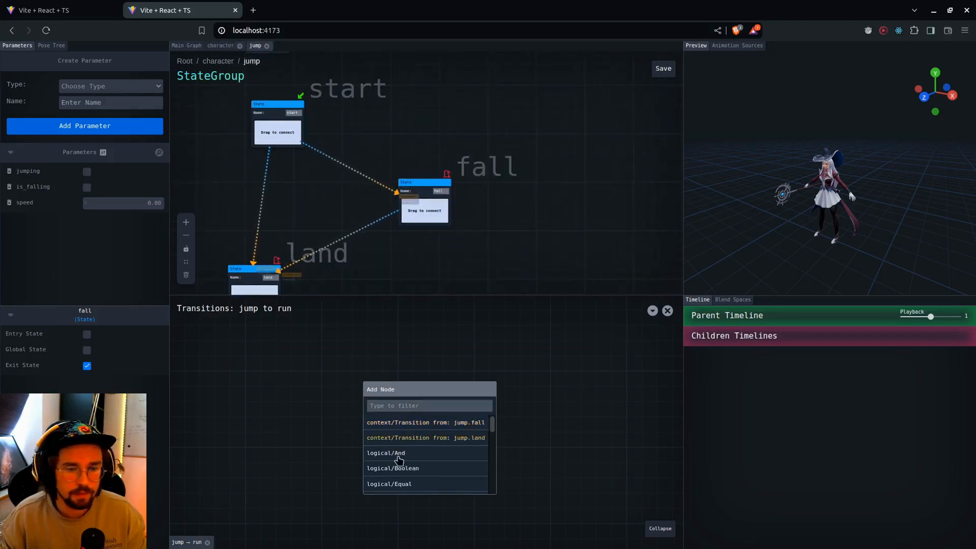
{"action": "left_click", "coordinate": [401, 427]}
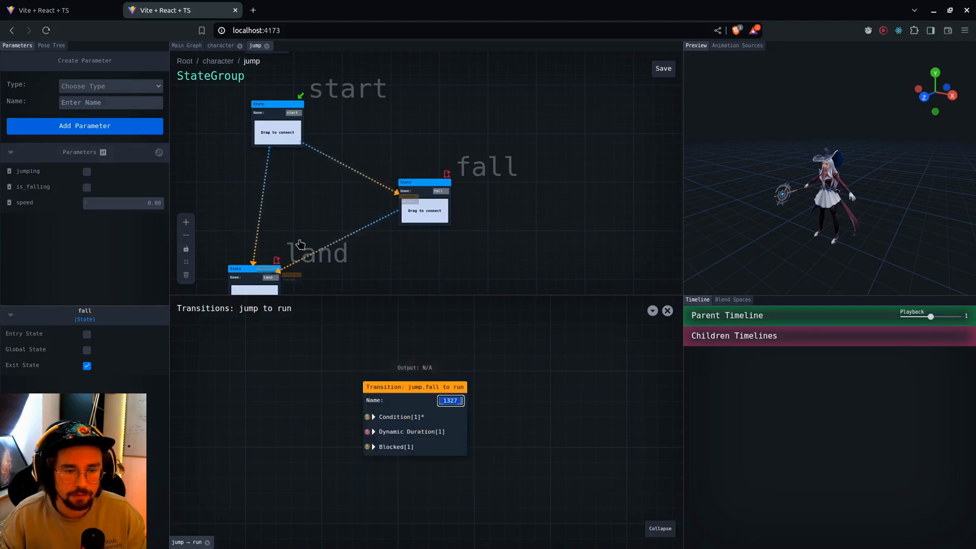
Close the jump group, add a transition from jump.fall in the jump-to-walk graph, and close the transition graphs
{"action": "left_click", "coordinate": [264, 46]}
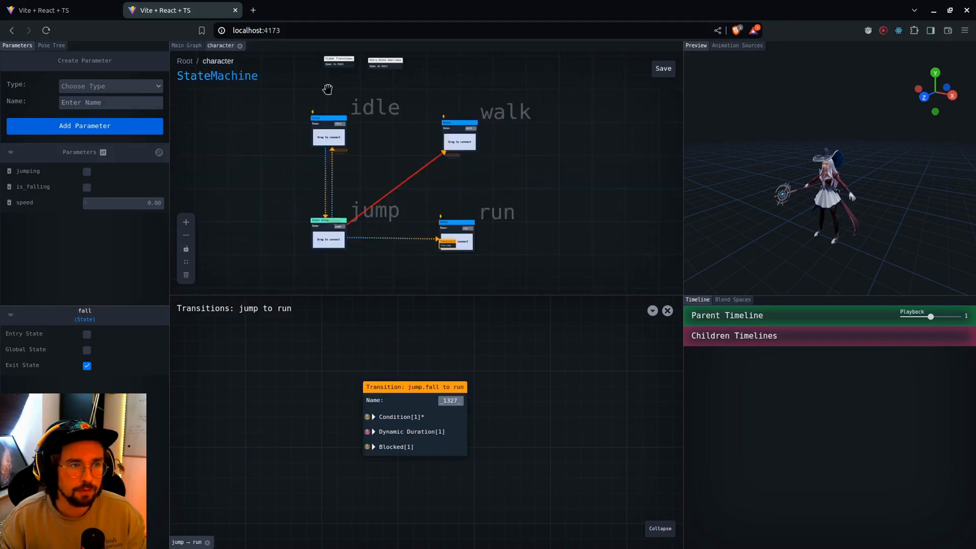
{"action": "left_click", "coordinate": [457, 162]}
{"action": "right_click", "coordinate": [429, 382]}
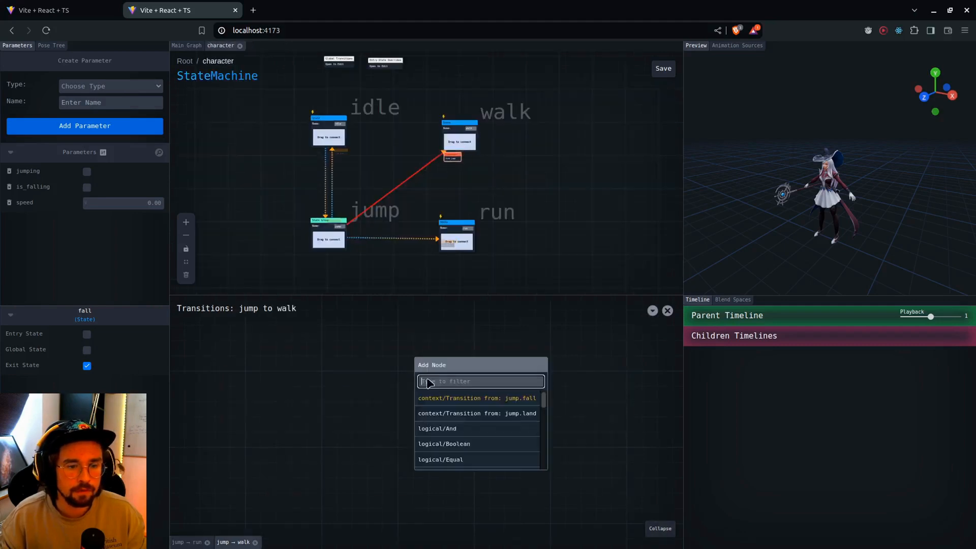
{"action": "left_click", "coordinate": [457, 400]}
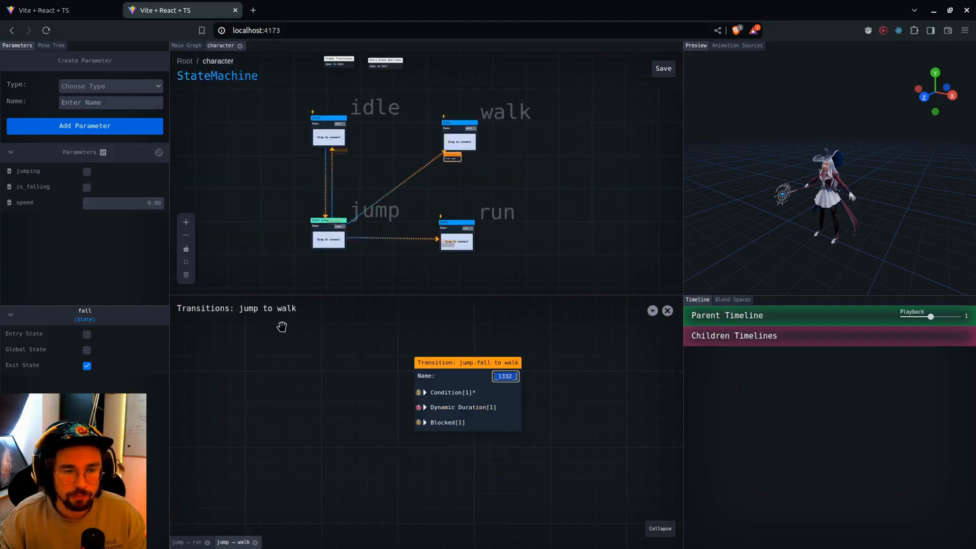
{"action": "left_click", "coordinate": [667, 311]}
{"action": "left_click", "coordinate": [667, 310]}
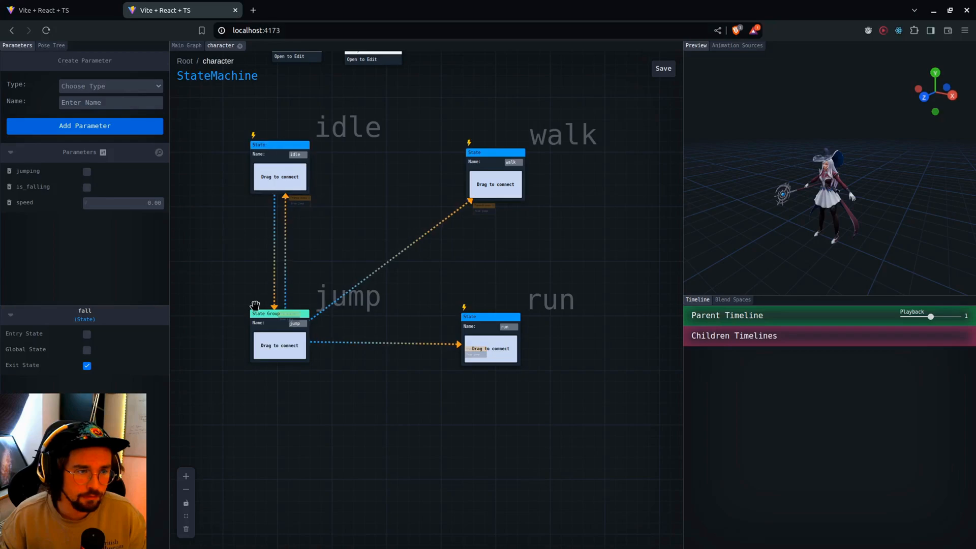
Move the run state up slightly, roughly level with the jump group
{"action": "left_click_drag", "start_coordinate": [314, 410], "coordinate": [301, 419]}
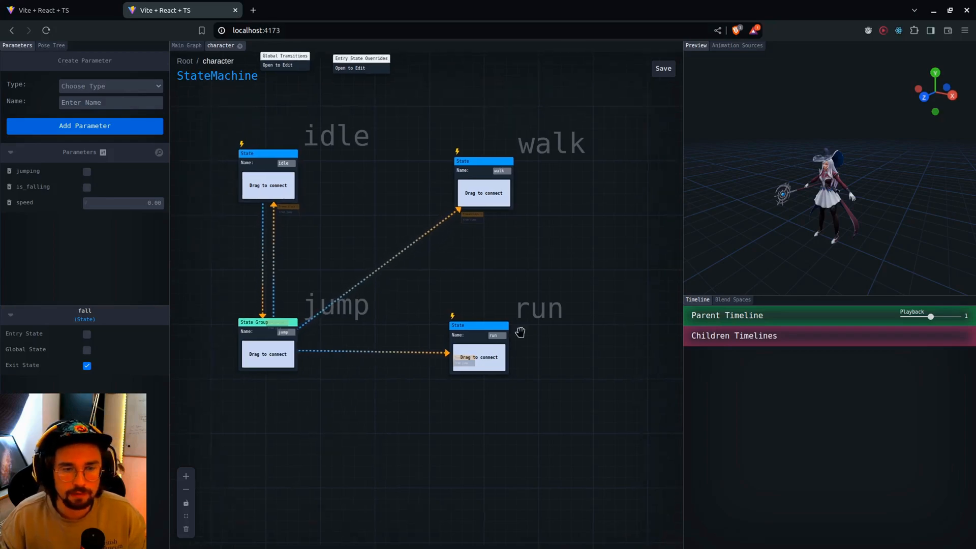
{"action": "left_click_drag", "start_coordinate": [538, 314], "coordinate": [536, 308]}
{"action": "left_click_drag", "start_coordinate": [420, 466], "coordinate": [458, 469]}
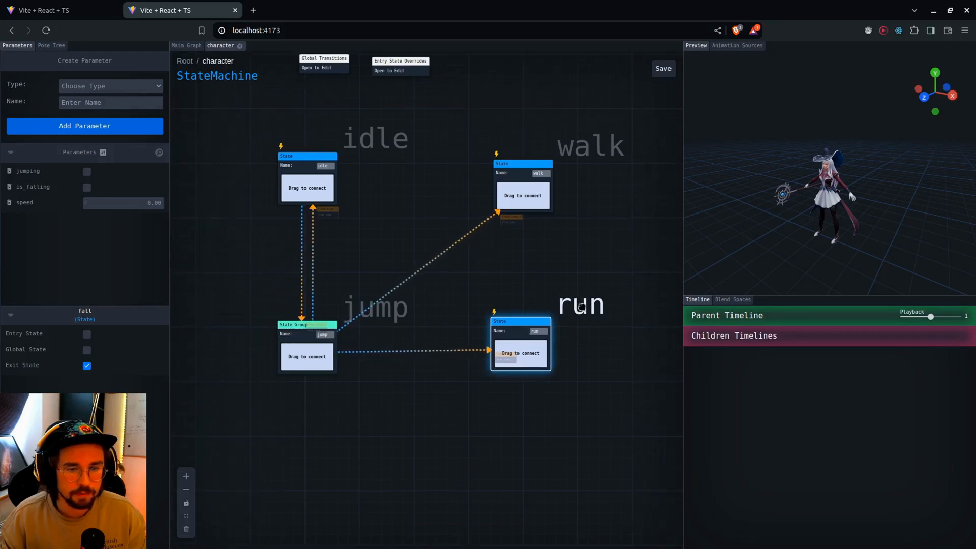
Open the character's global transitions graph and bring up the list of nodes that can be added
{"action": "double_click", "coordinate": [323, 63]}
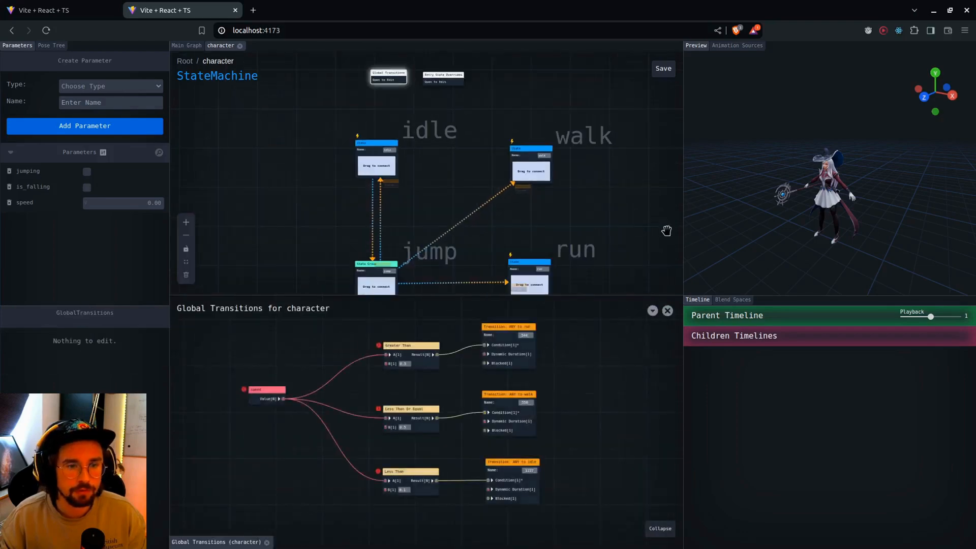
{"action": "left_click_drag", "start_coordinate": [626, 225], "coordinate": [549, 202]}
{"action": "left_click_drag", "start_coordinate": [562, 418], "coordinate": [390, 419]}
{"action": "right_click", "coordinate": [497, 377]}
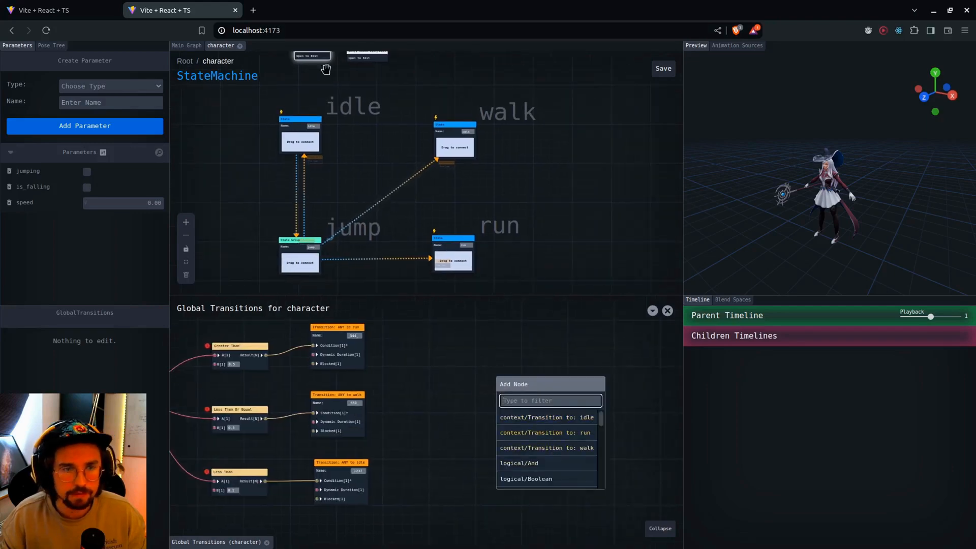
Make the fall state inside the jump group a global state and return to the character state machine
{"action": "left_click", "coordinate": [355, 233]}
{"action": "double_click", "coordinate": [353, 230]}
{"action": "left_click_drag", "start_coordinate": [530, 227], "coordinate": [507, 213]}
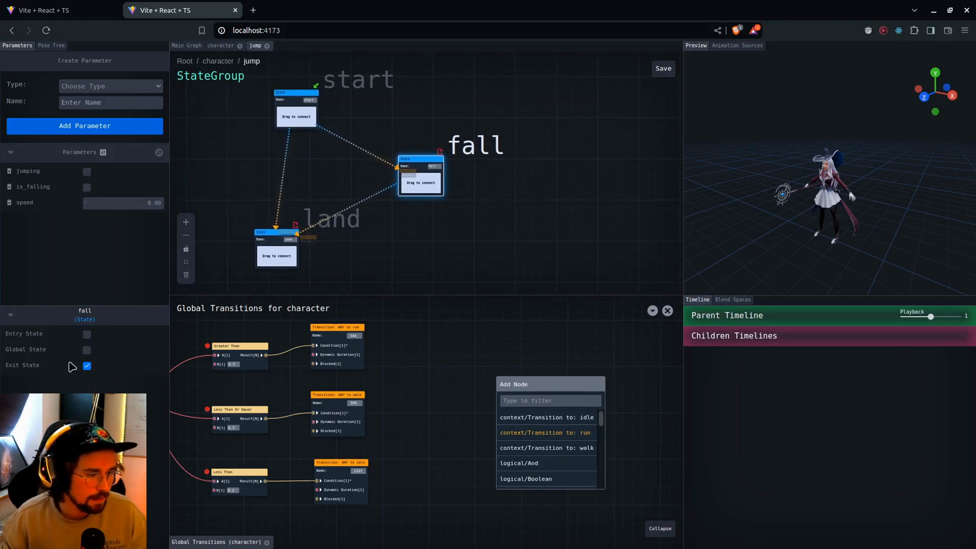
{"action": "left_click", "coordinate": [84, 353]}
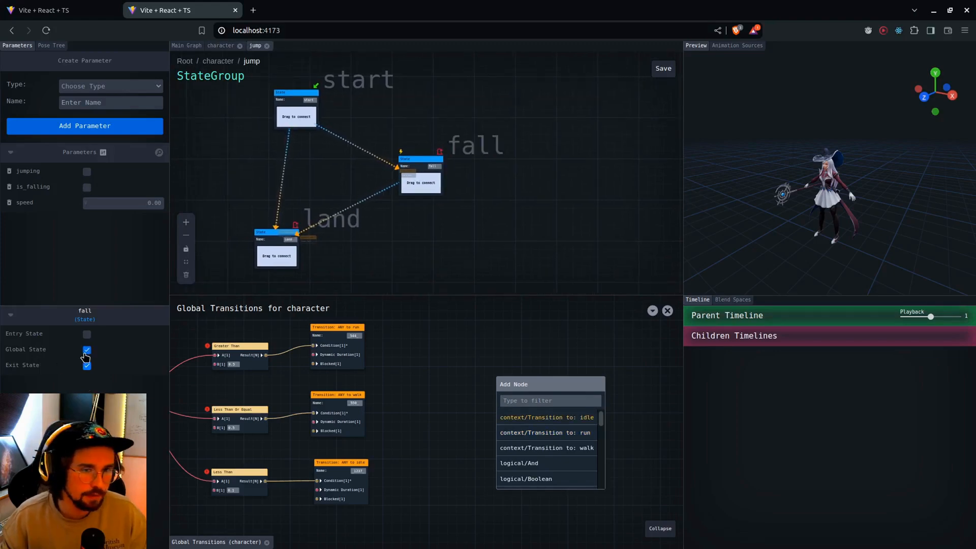
{"action": "left_click", "coordinate": [267, 46]}
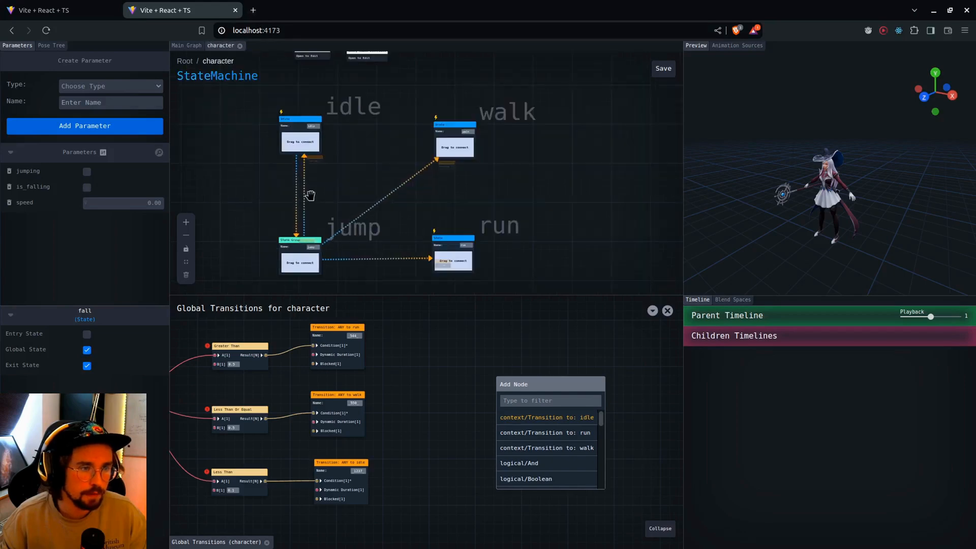
Lift up the jump group's global states and add a transition to jump.fall in the global transitions graph
{"action": "left_click", "coordinate": [352, 235]}
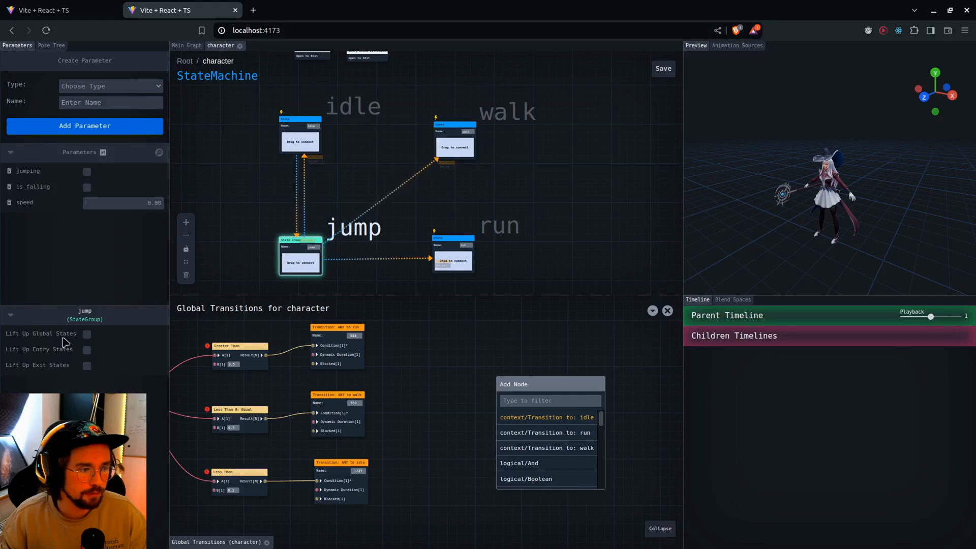
{"action": "left_click", "coordinate": [87, 335]}
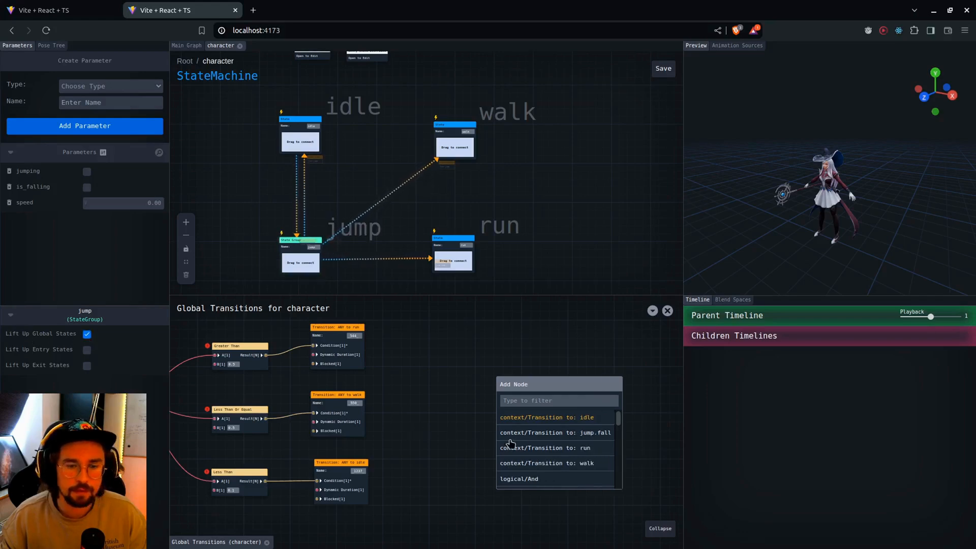
{"action": "left_click", "coordinate": [527, 433]}
{"action": "scroll", "coordinate": [528, 442], "scroll_direction": "up", "scroll_amount": 5}
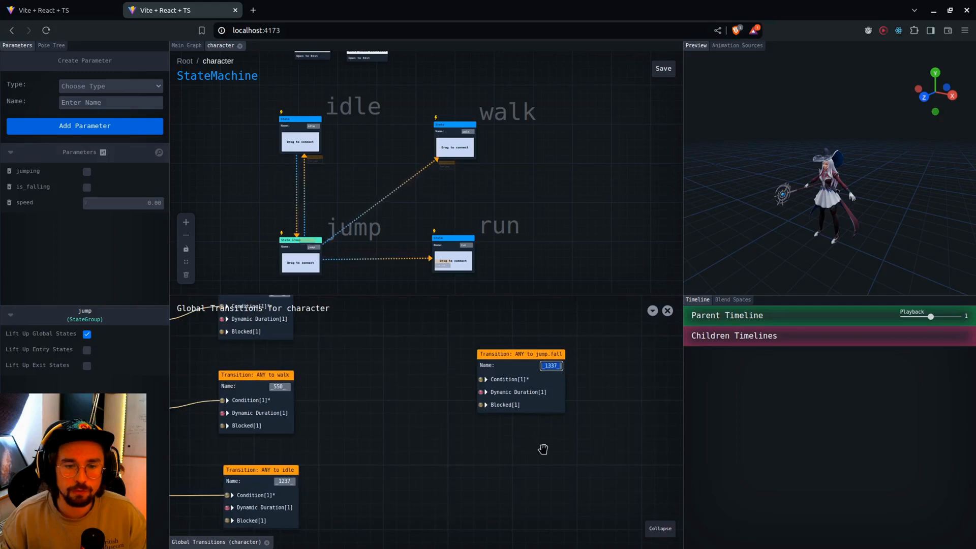
{"action": "left_click_drag", "start_coordinate": [532, 465], "coordinate": [505, 485]}
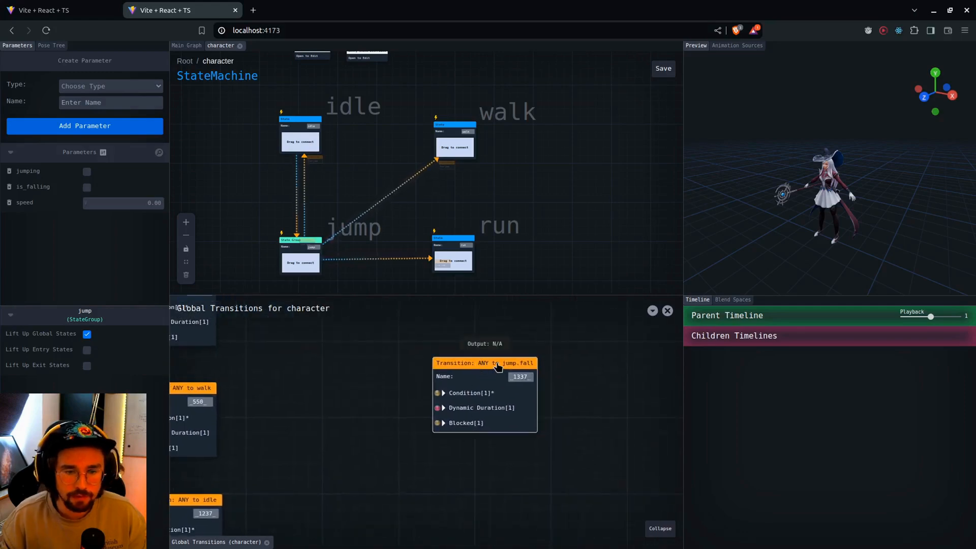
{"action": "left_click_drag", "start_coordinate": [498, 367], "coordinate": [544, 359]}
Add an is_falling parameter node, connect it to the condition of the jump.fall transition, and close the global transitions graph
{"action": "right_click", "coordinate": [313, 373]}
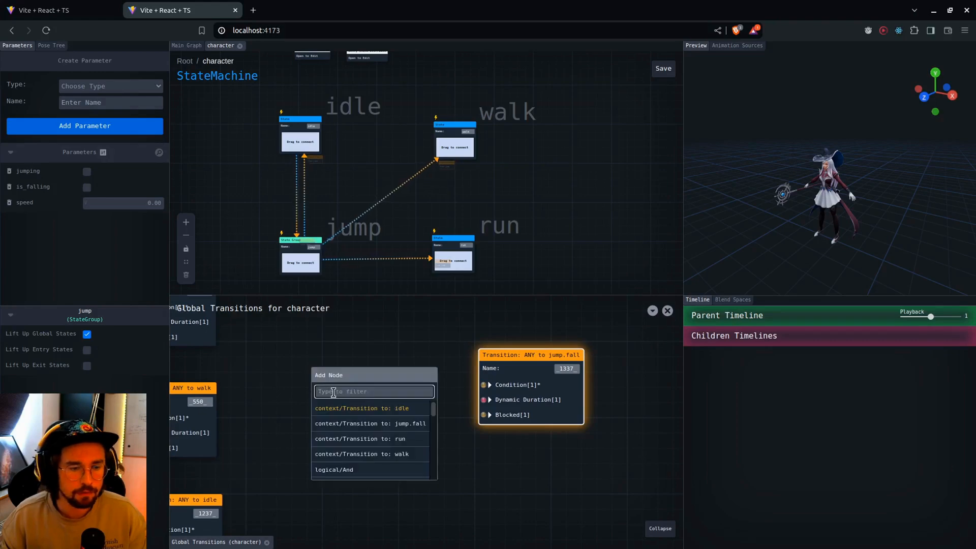
{"action": "type", "text": "is_f"}
{"action": "key", "text": "Return"}
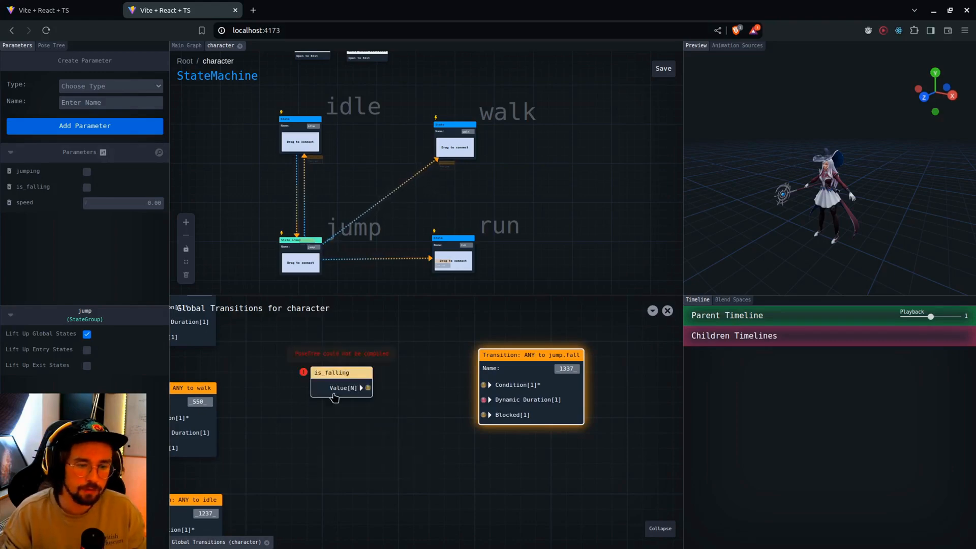
{"action": "left_click_drag", "start_coordinate": [368, 388], "coordinate": [484, 385]}
{"action": "left_click_drag", "start_coordinate": [338, 389], "coordinate": [370, 376]}
{"action": "scroll", "coordinate": [379, 437], "scroll_direction": "down", "scroll_amount": 1}
{"action": "scroll", "coordinate": [383, 451], "scroll_direction": "down", "scroll_amount": 1}
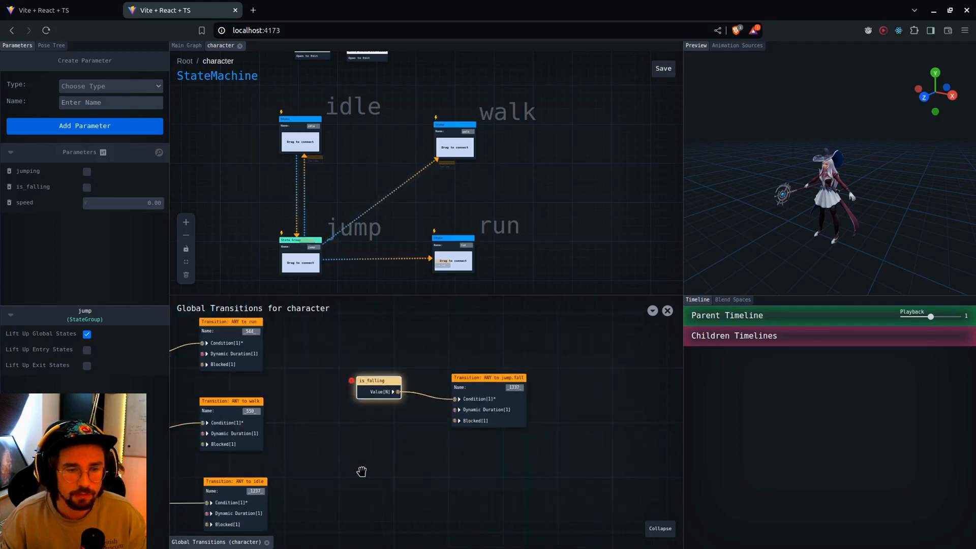
{"action": "scroll", "coordinate": [405, 455], "scroll_direction": "down", "scroll_amount": 2}
{"action": "left_click_drag", "start_coordinate": [361, 471], "coordinate": [442, 463]}
{"action": "left_click", "coordinate": [667, 310]}
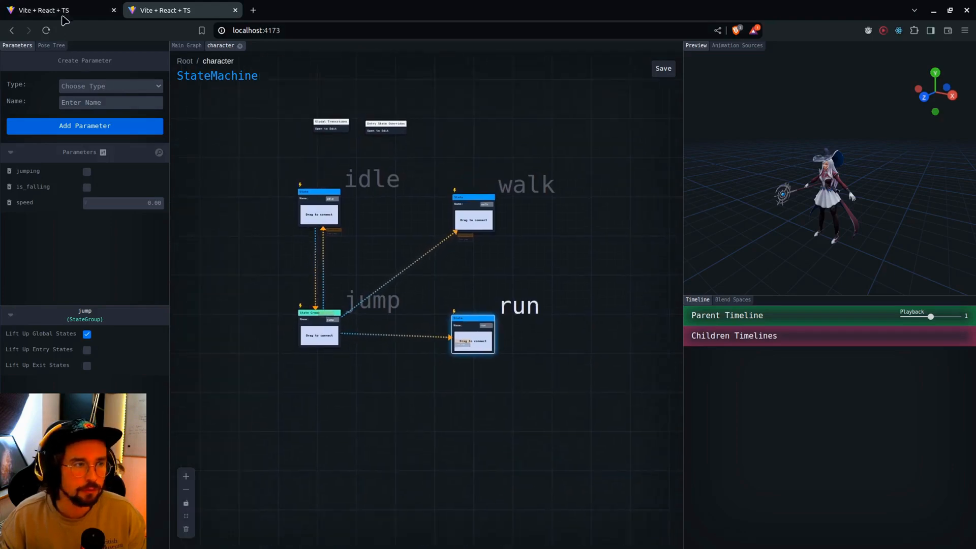
Switch to the other browser tab to view the original character state machine for comparison
{"action": "left_click", "coordinate": [61, 12]}
{"action": "left_click_drag", "start_coordinate": [446, 301], "coordinate": [436, 308]}
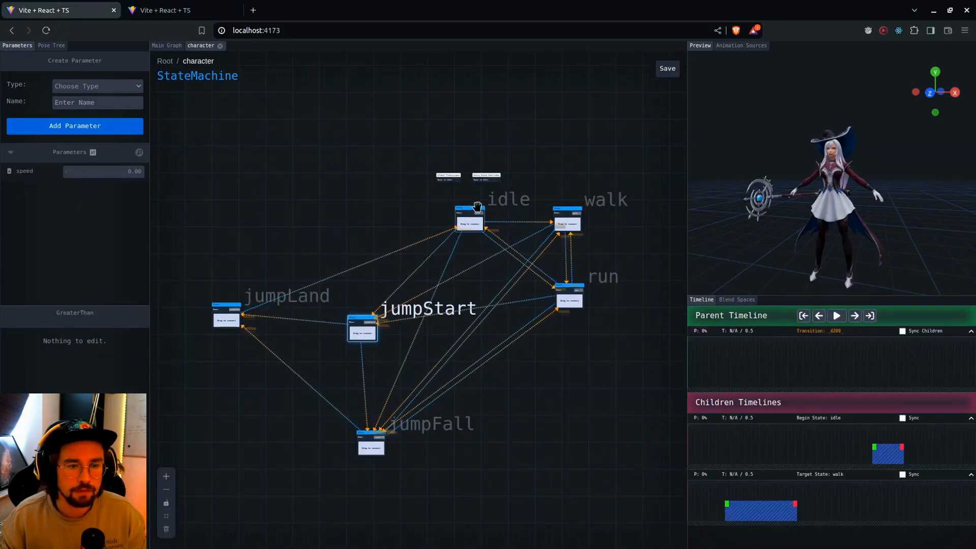
Look over the transitions in the original character state machine and switch back to the browser tab with the simplified version
{"action": "left_click_drag", "start_coordinate": [504, 200], "coordinate": [480, 204]}
{"action": "scroll", "coordinate": [295, 199], "scroll_direction": "up", "scroll_amount": 1}
{"action": "left_click_drag", "start_coordinate": [302, 216], "coordinate": [282, 189]}
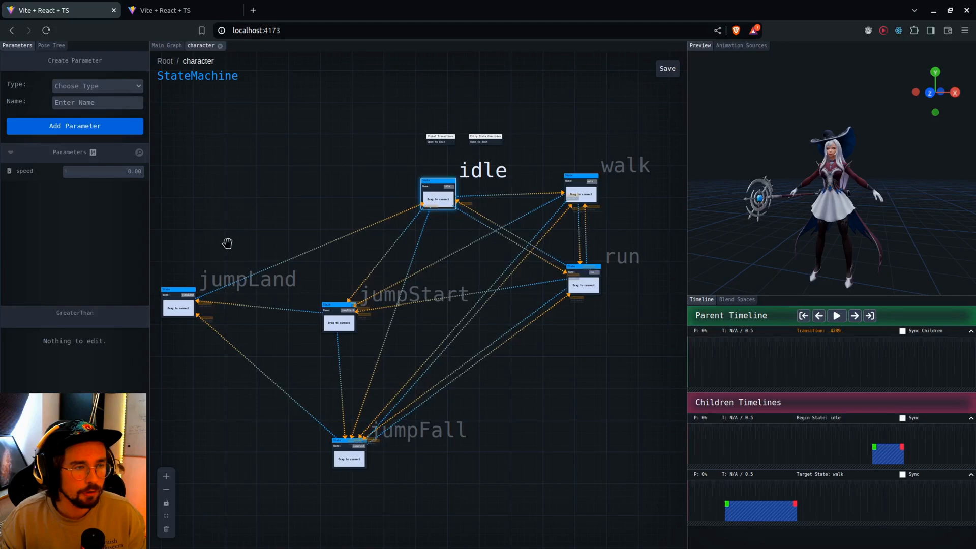
{"action": "left_click", "coordinate": [171, 11]}
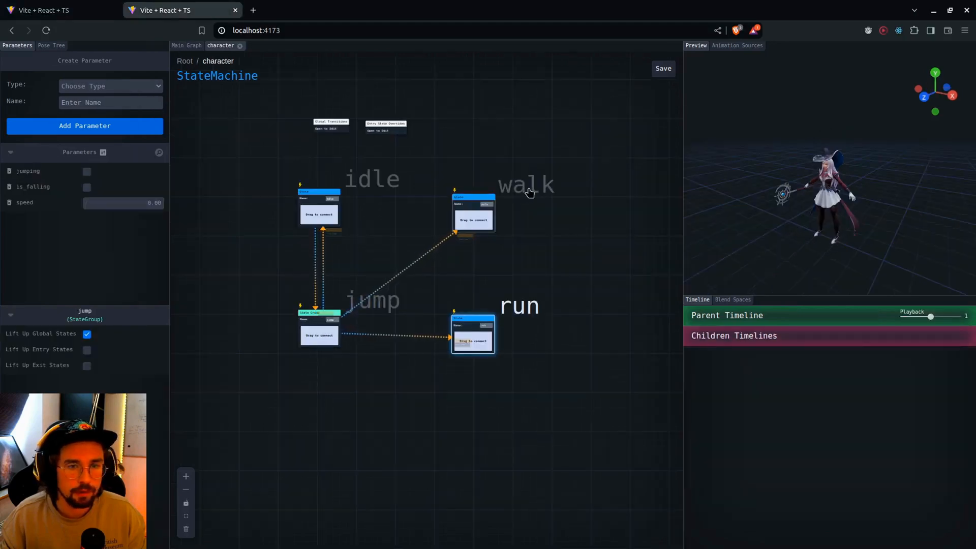
{"action": "left_click_drag", "start_coordinate": [513, 275], "coordinate": [523, 285]}
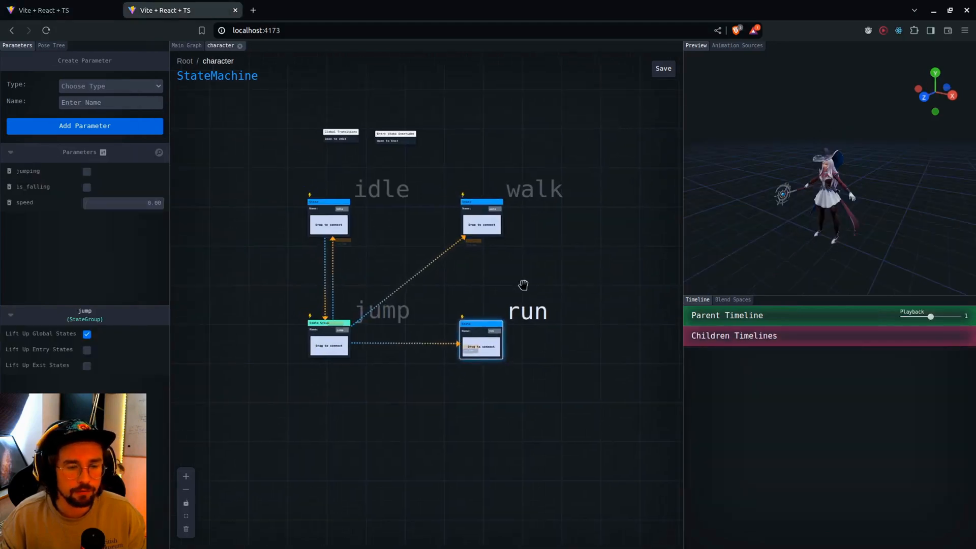
Move the jump group and the run state slightly lower in the simplified character state machine
{"action": "scroll", "coordinate": [523, 285], "scroll_direction": "up", "scroll_amount": 1}
{"action": "left_click", "coordinate": [362, 328]}
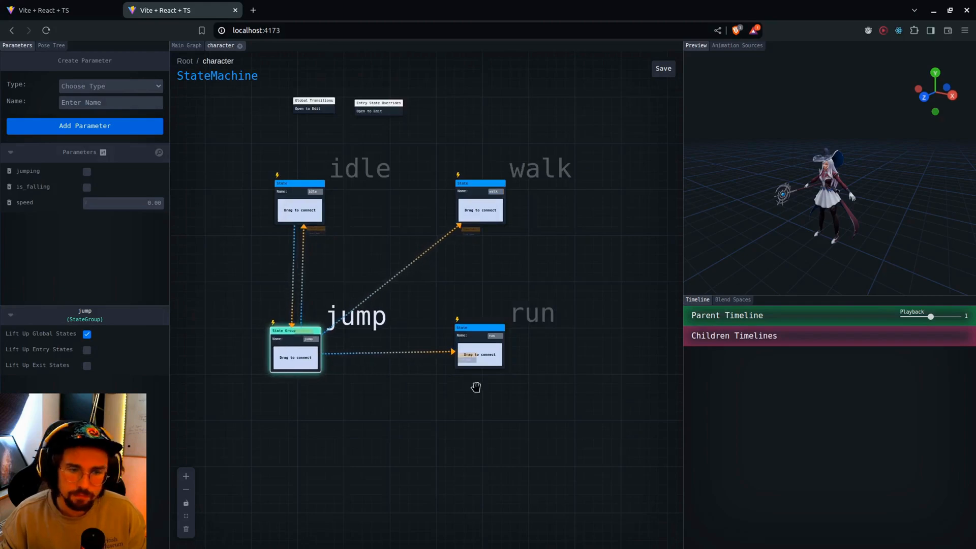
{"action": "left_click", "coordinate": [527, 325]}
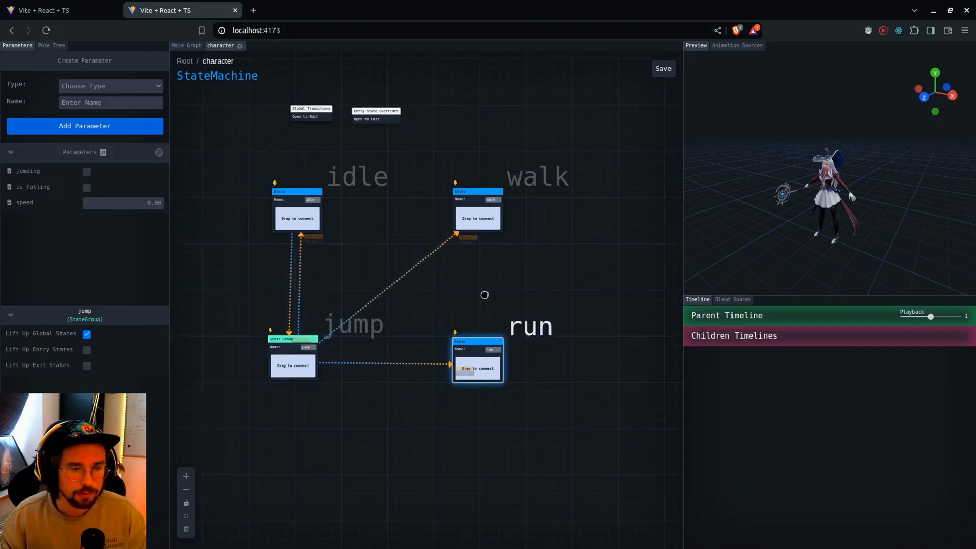
{"action": "mouse_move", "coordinate": [371, 456]}
{"action": "left_mouse_down"}
{"action": "mouse_move", "coordinate": [357, 459]}
{"action": "mouse_move", "coordinate": [380, 448]}
{"action": "left_mouse_up"}
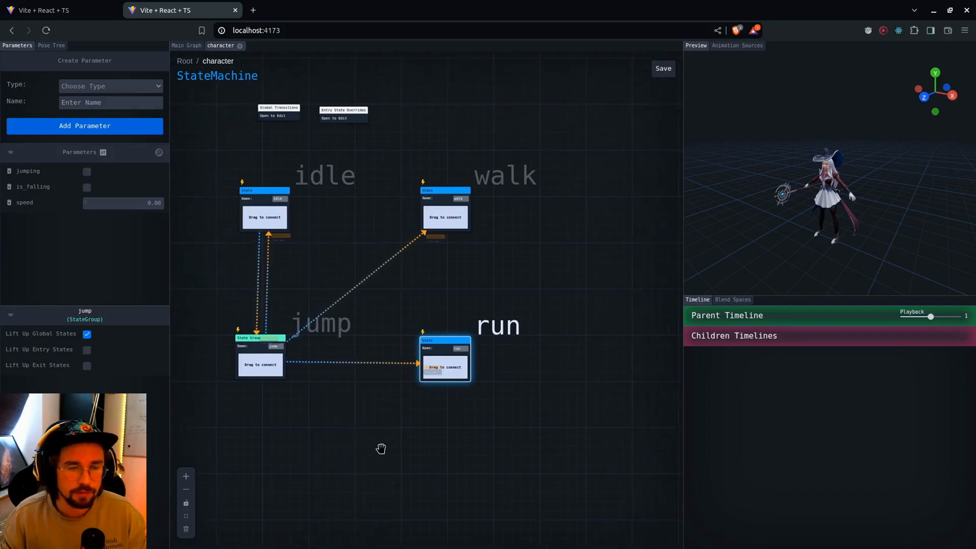
{"action": "scroll", "coordinate": [381, 457], "scroll_direction": "down", "scroll_amount": 3}
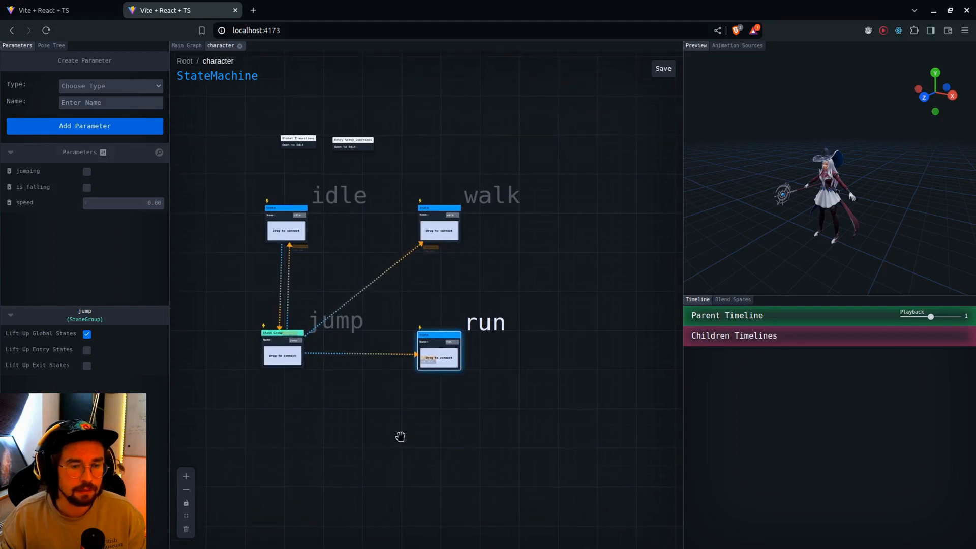
{"action": "scroll", "coordinate": [396, 437], "scroll_direction": "up", "scroll_amount": 2}
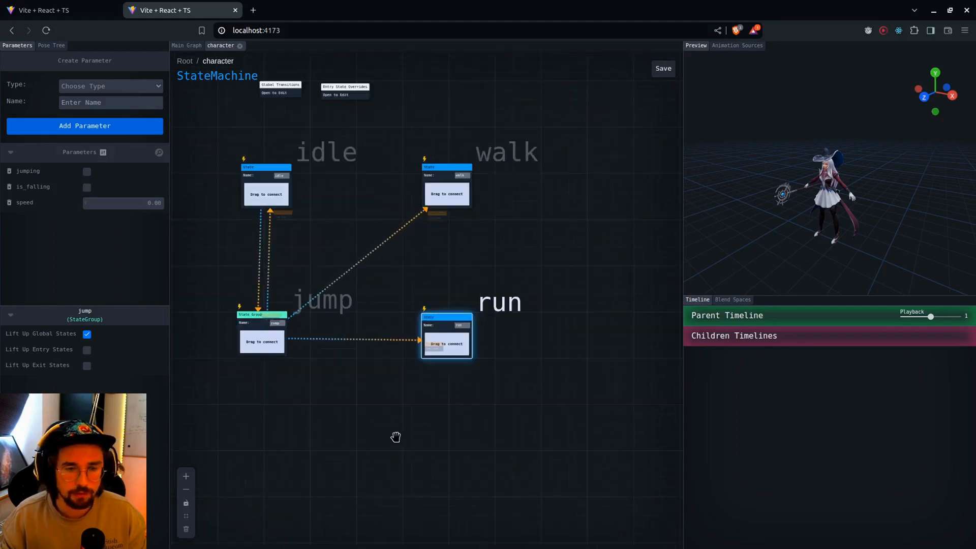